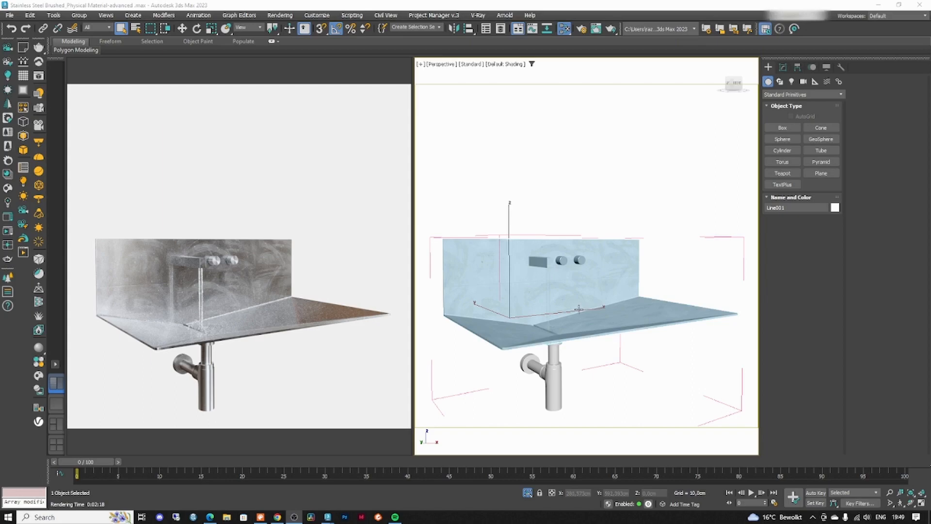
- Examine the brushed stainless steel sink from several angles in the interactive render
middle_click_drag(577, 308, 530, 313, "alt")
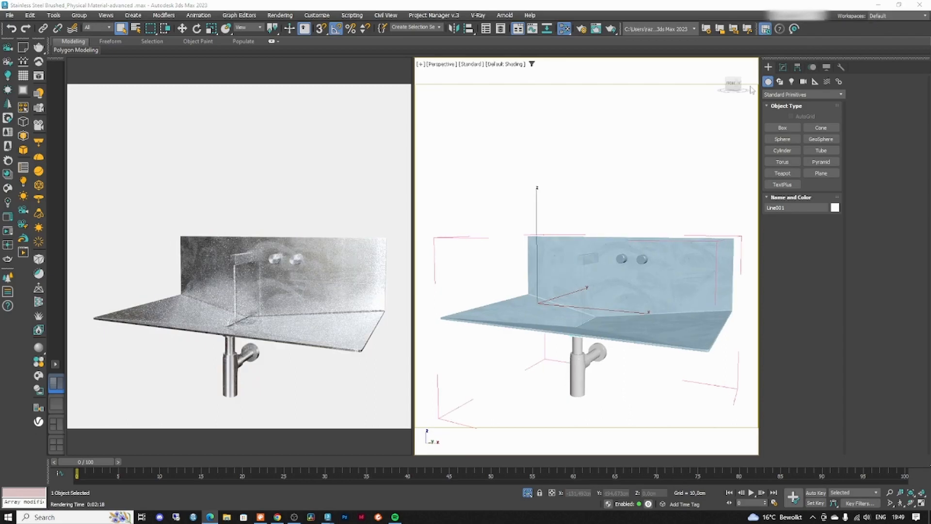
middle_click_drag(594, 319, 628, 324, "alt")
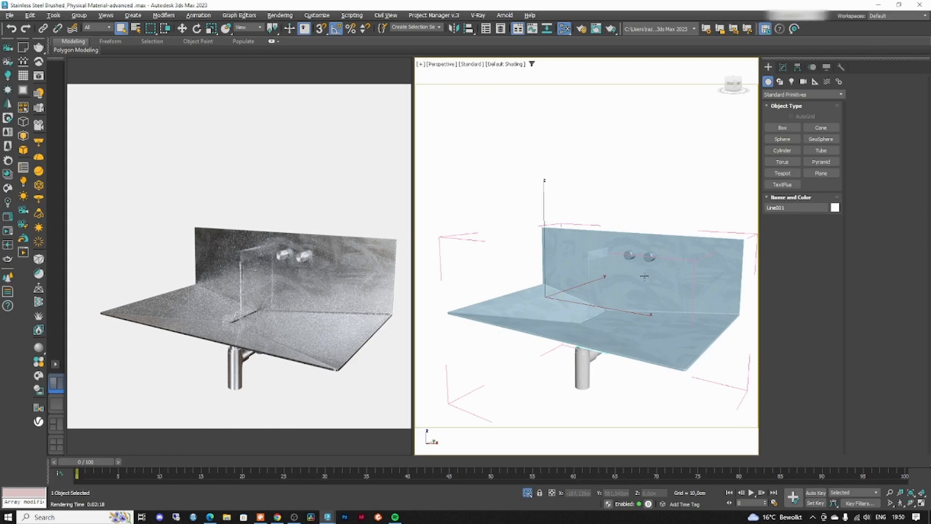
mouse_move(627, 335)
middle_mouse_down("alt")
mouse_move(617, 328)
mouse_move(626, 332)
middle_mouse_up("alt")
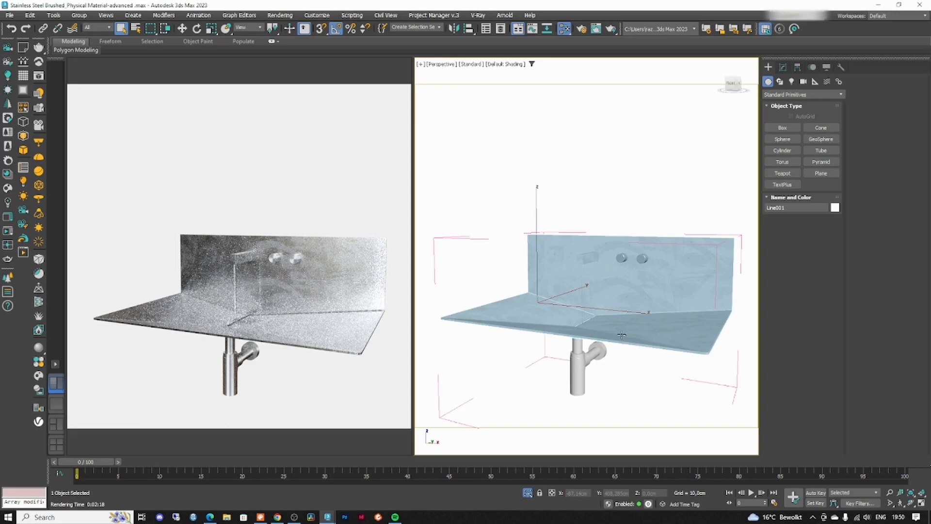
middle_click_drag(620, 335, 613, 322, "alt")
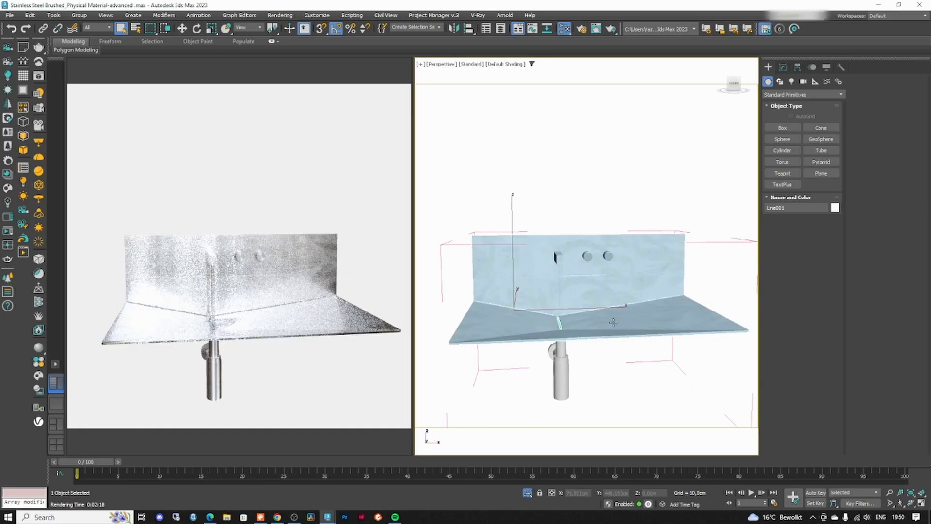
middle_click_drag(557, 293, 570, 302, "alt")
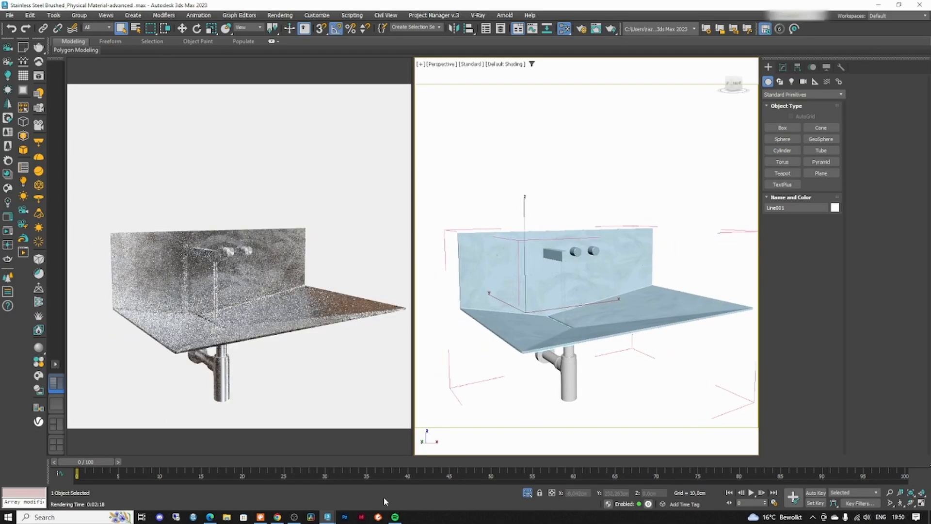
- Switch to the browser to view the 3D CORNER Patreon membership levels, and close it
left_click(209, 517)
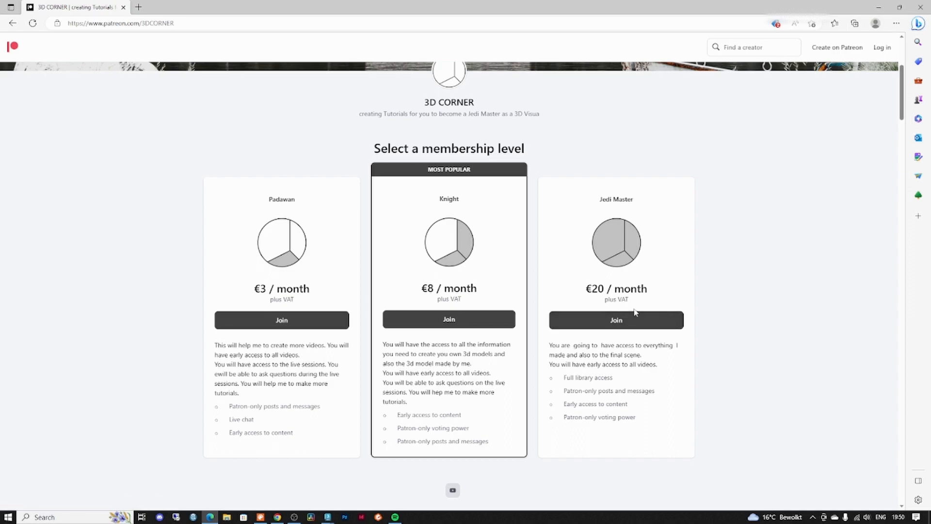
left_click(920, 7)
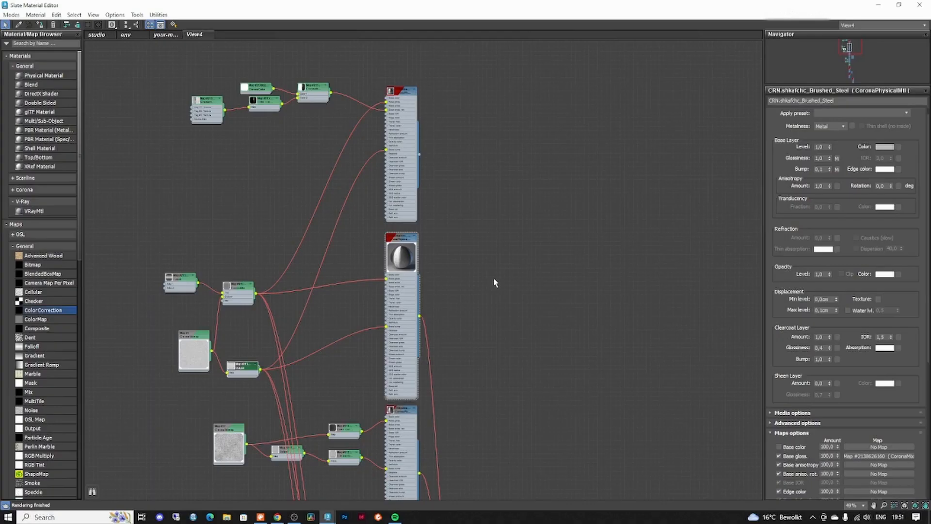
- Examine the finished brushed steel node network, including the gradient and colour maps feeding the upper Corona material
middle_click_drag(492, 280, 578, 182)
scroll(577, 175, "down", 10)
scroll(586, 316, "up", 7)
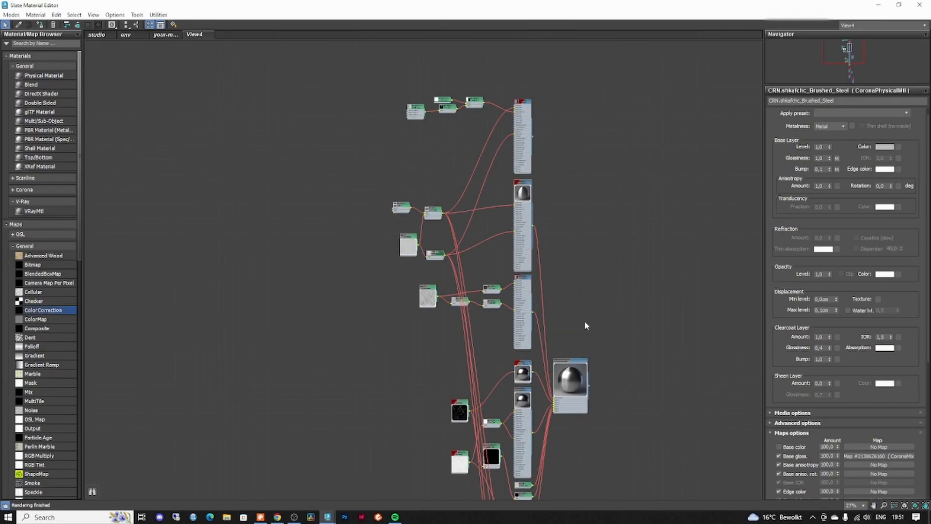
left_click_drag(580, 370, 645, 315)
scroll(537, 154, "up", 5)
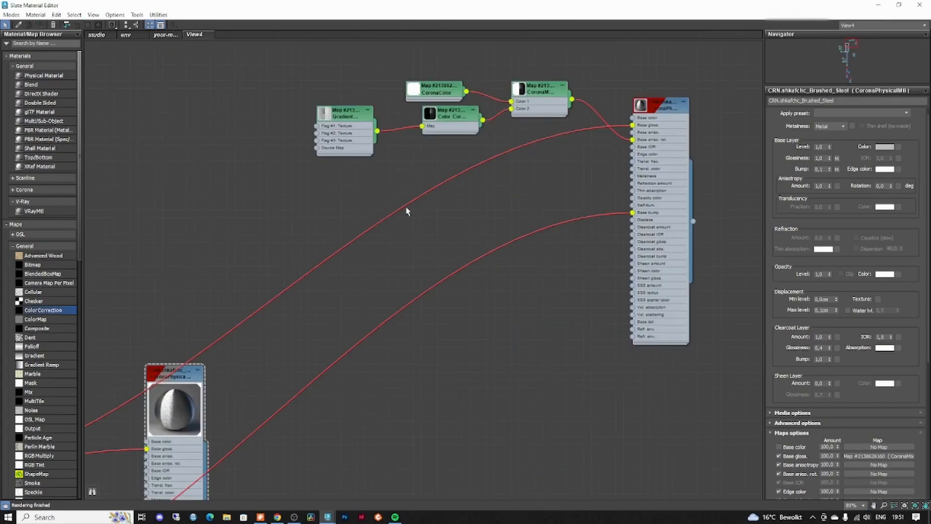
- Compare the radial brushed finish of the tap knob in the interactive render with its object in the perspective view
double_click(492, 6)
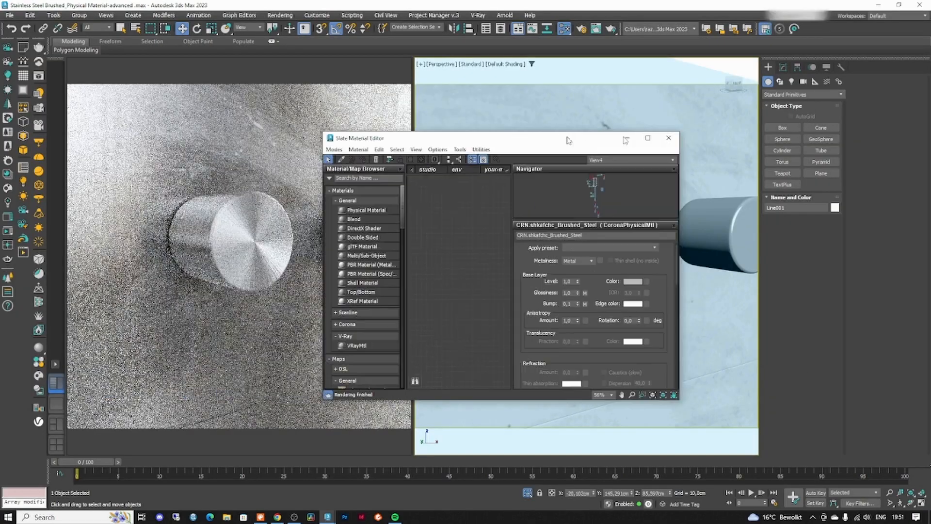
left_click_drag(543, 152, 828, 109)
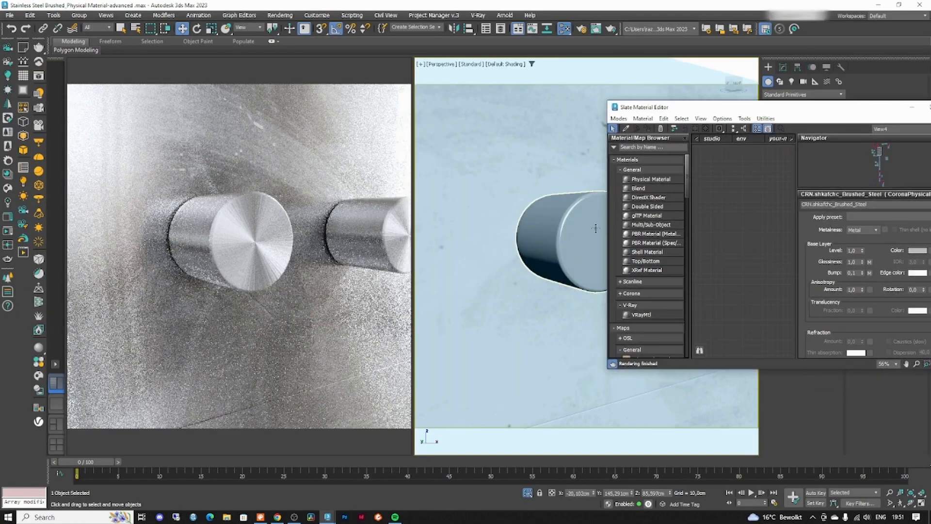
left_click_drag(696, 111, 739, 117)
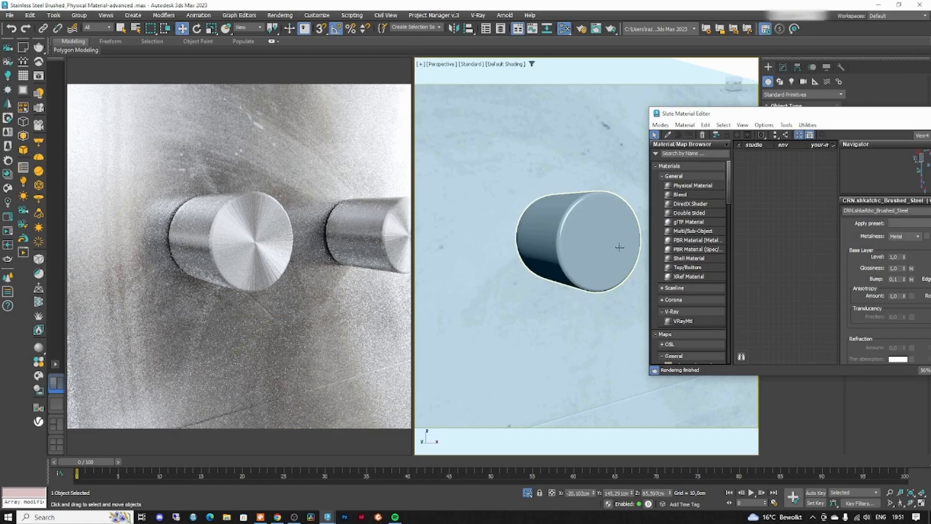
left_click_drag(703, 113, 673, 110)
double_click(672, 109)
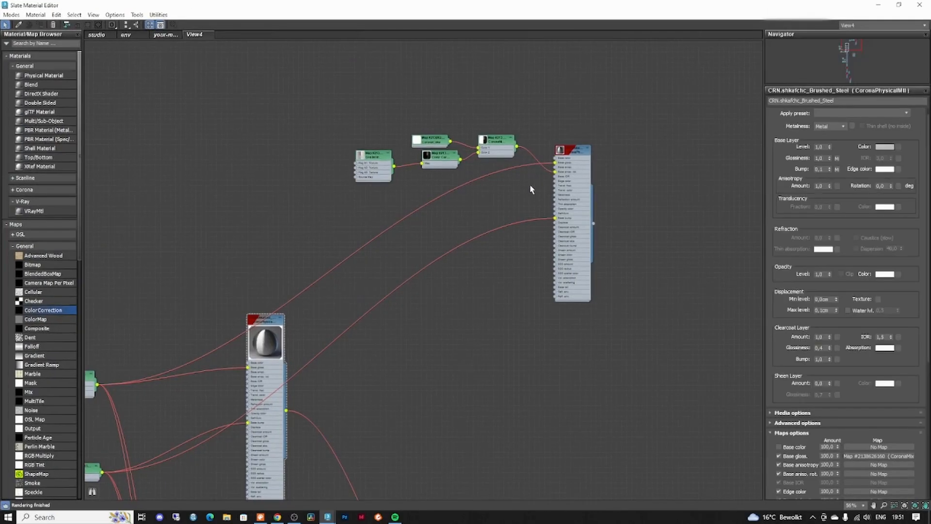
- Examine the rest of the material network down to the Multi/Sub-Object material, checking it against the rendered knobs
middle_click_drag(436, 297, 503, 141)
scroll(570, 317, "up", 3)
left_click_drag(578, 290, 629, 255)
double_click(622, 7)
left_click_drag(666, 107, 690, 90)
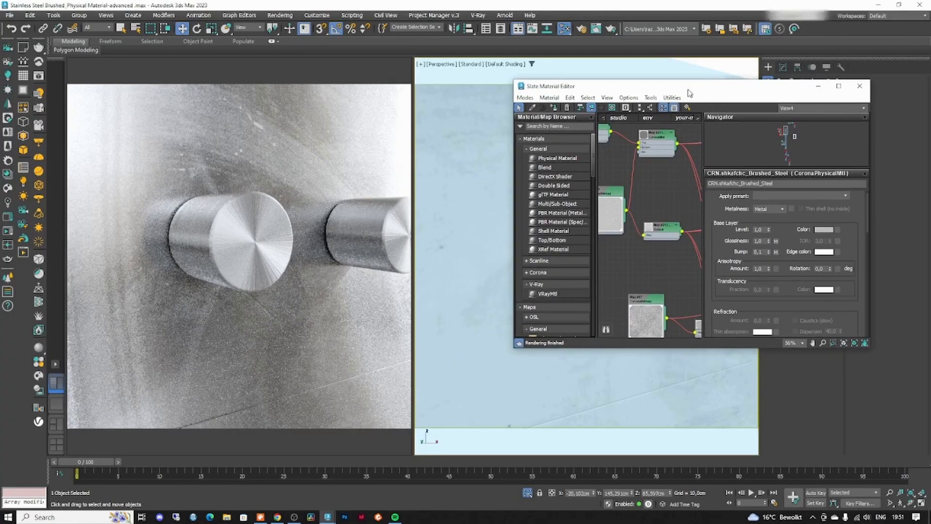
scroll(469, 262, "down", 6)
middle_click_drag(470, 262, 526, 258)
double_click(690, 86)
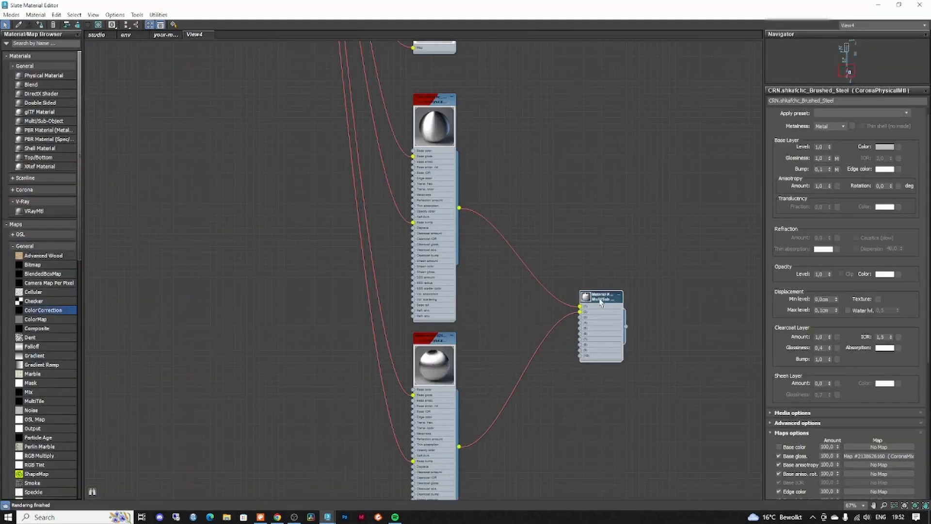
- Tidy the layout of the two Corona materials feeding the Multi/Sub-Object material and select the Multi/Sub-Object node
left_click_drag(602, 297, 606, 294)
left_click_drag(443, 145, 456, 127)
left_click_drag(440, 360, 464, 354)
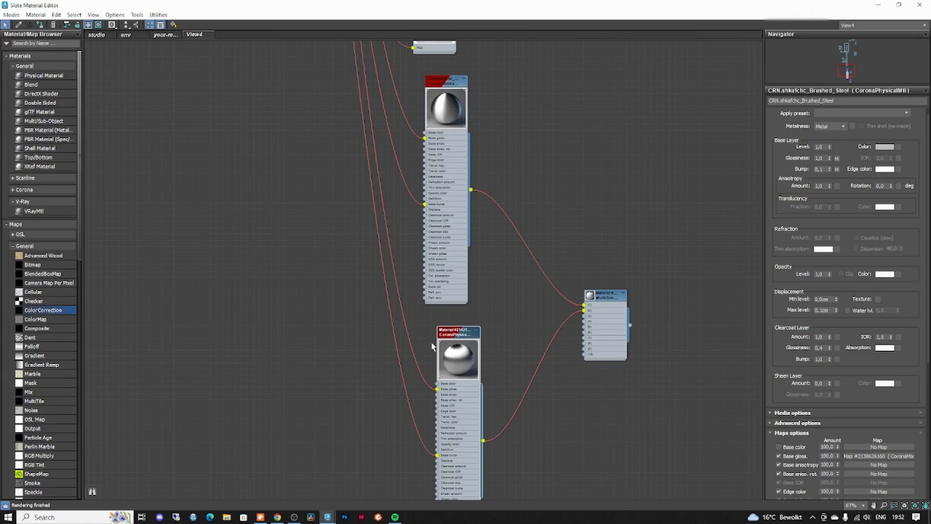
left_click_drag(457, 338, 446, 338)
left_click(602, 305)
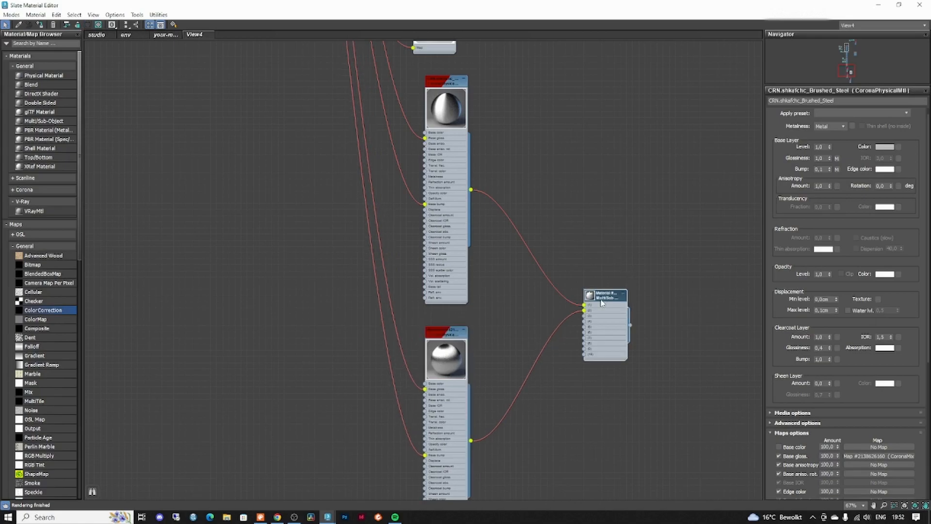
- Select the water object and examine its stream and splash in the basin at close range
double_click(651, 7)
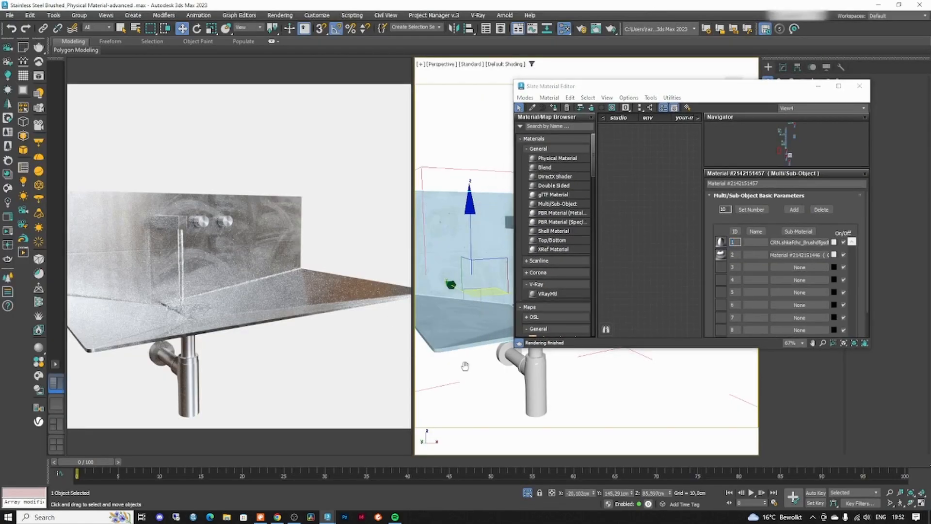
middle_click_drag(450, 325, 498, 316, "alt")
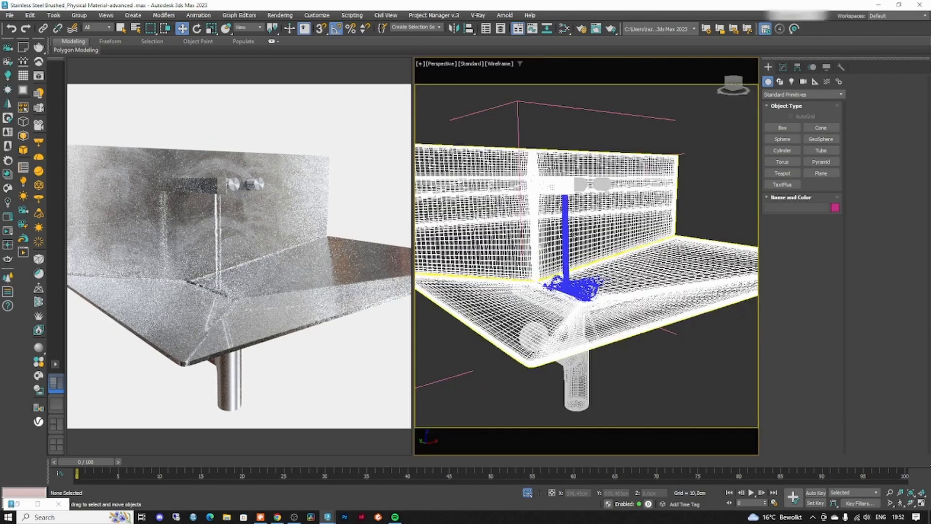
left_click(567, 246)
scroll(582, 272, "up", 6)
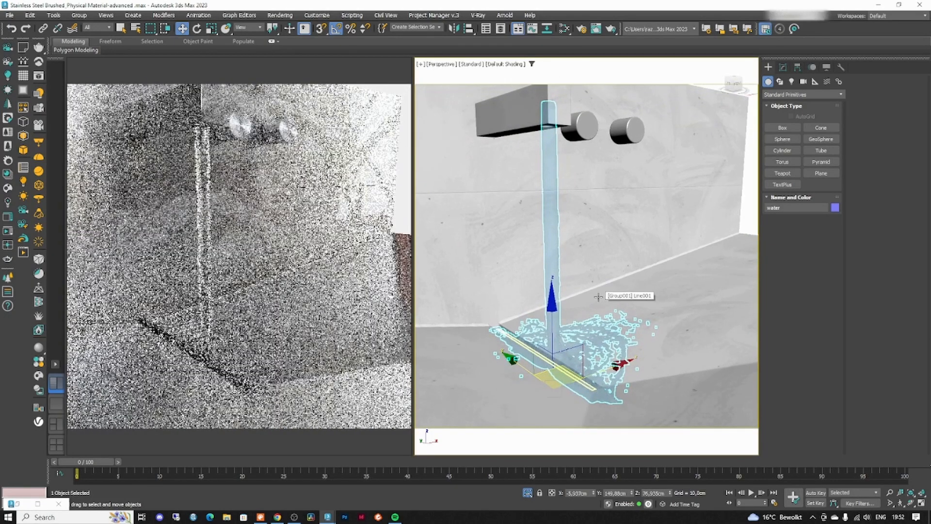
middle_click_drag(594, 323, 538, 334, "alt")
scroll(538, 335, "up", 5)
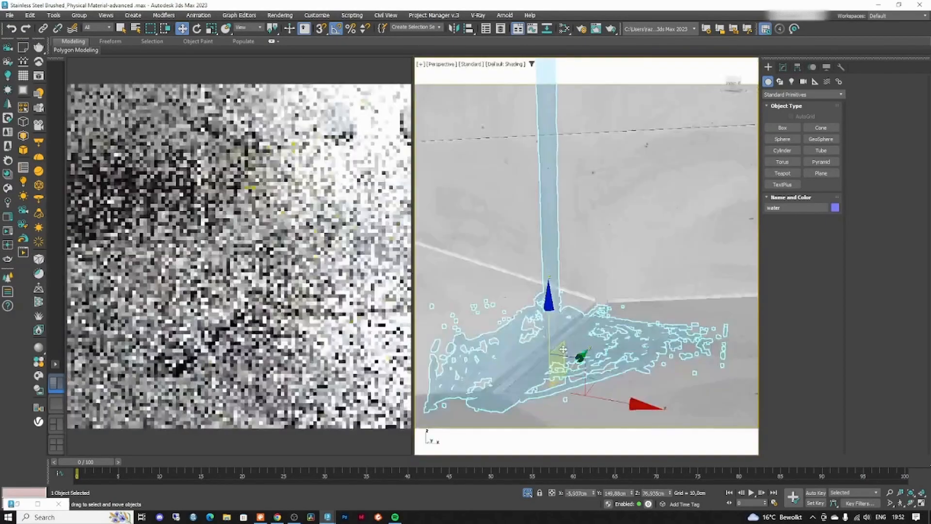
key("shift+z")
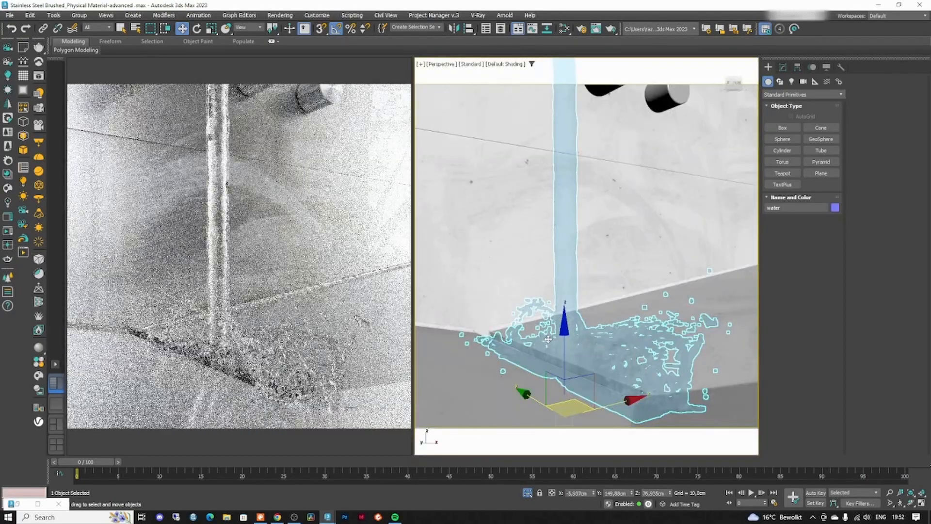
key("shift+z")
key("shift+z")
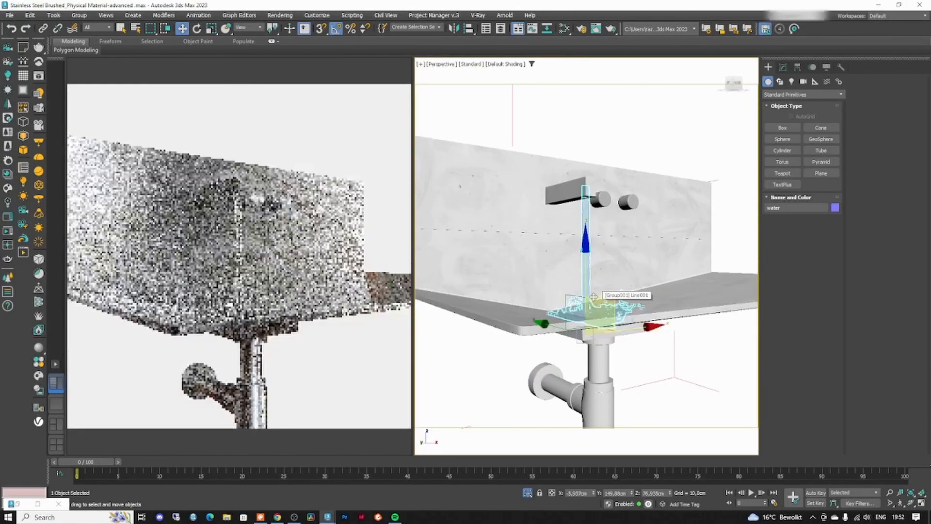
key("shift+z")
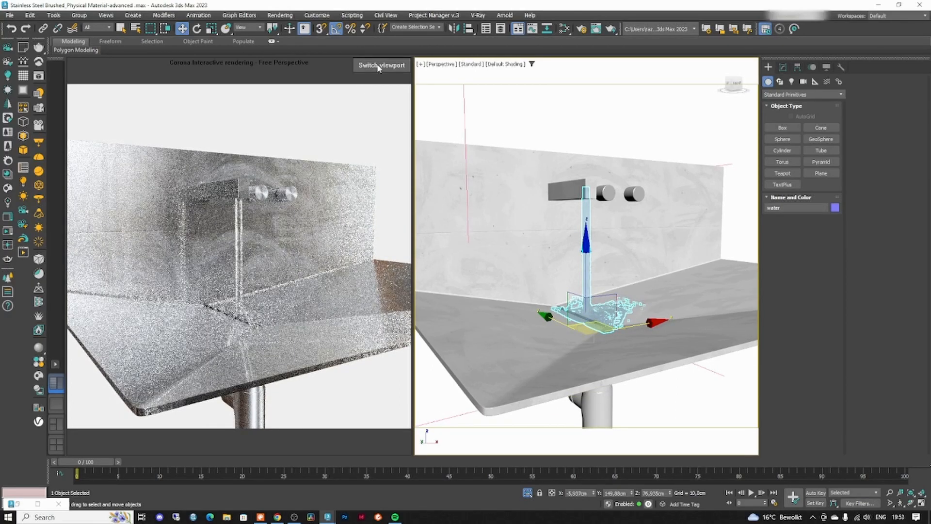
- Switch the Corona interactive rendering viewport back to a standard shaded perspective view
left_click(379, 66)
left_click(393, 73)
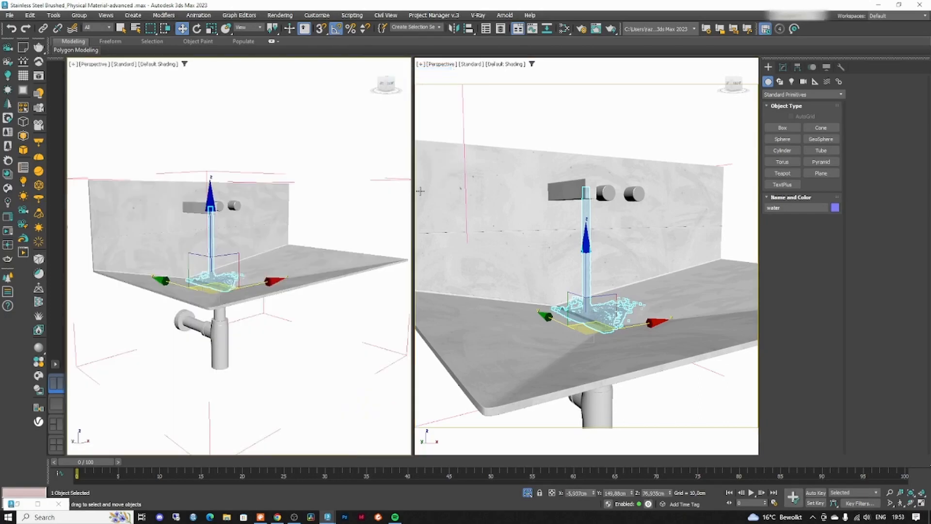
middle_click_drag(593, 231, 581, 237, "alt")
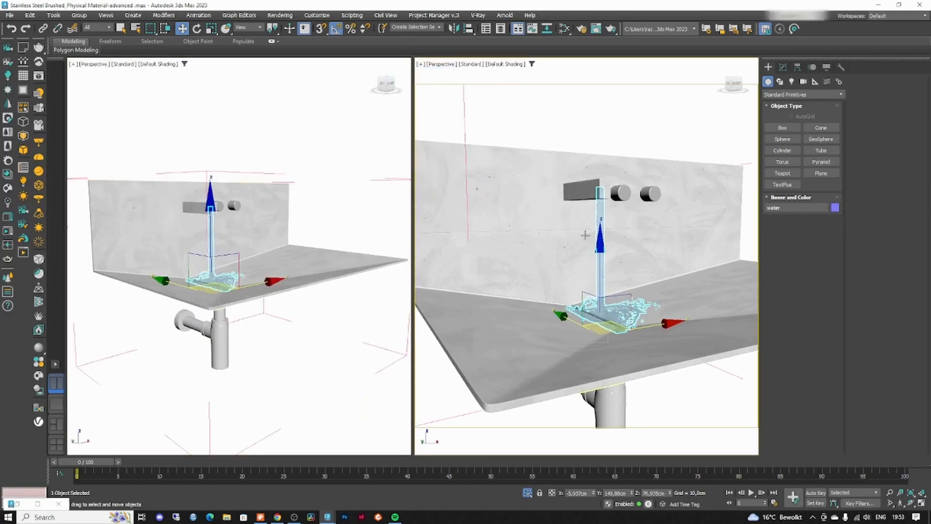
- Open the Slate Material Editor and create a new empty node view named View5
key("m")
right_click(232, 37)
left_click(262, 42)
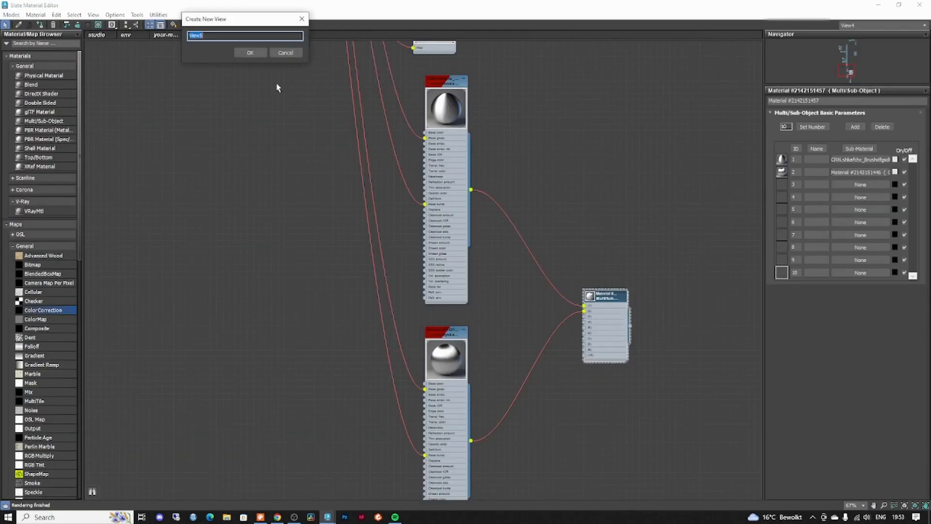
left_click(250, 52)
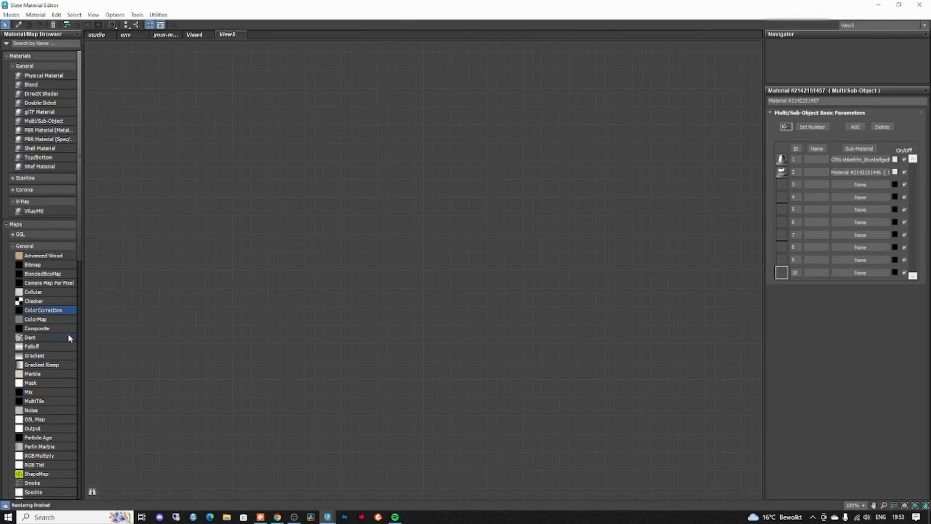
- Add a CoronaPhysicalMtl to the empty node view and set its metalness to Metal
left_click(22, 247)
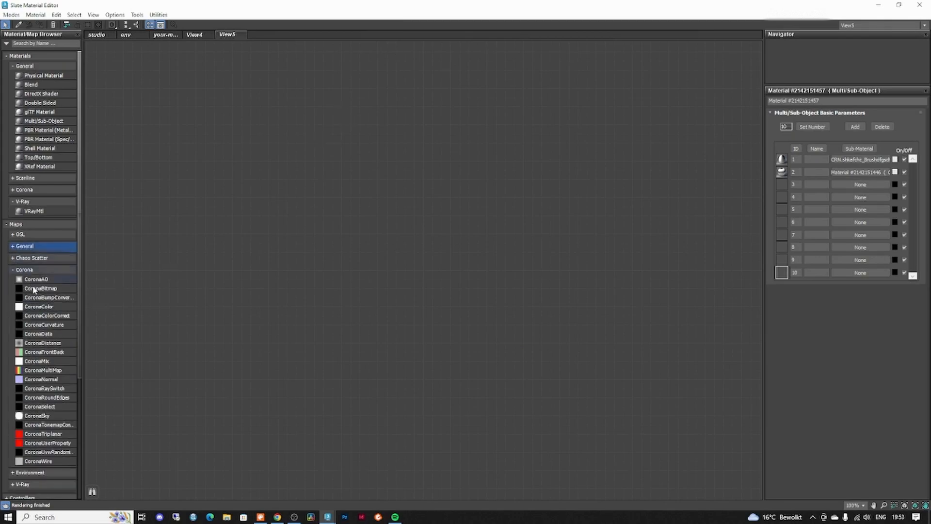
left_click(10, 269)
left_click(23, 190)
left_click_drag(51, 200, 411, 238)
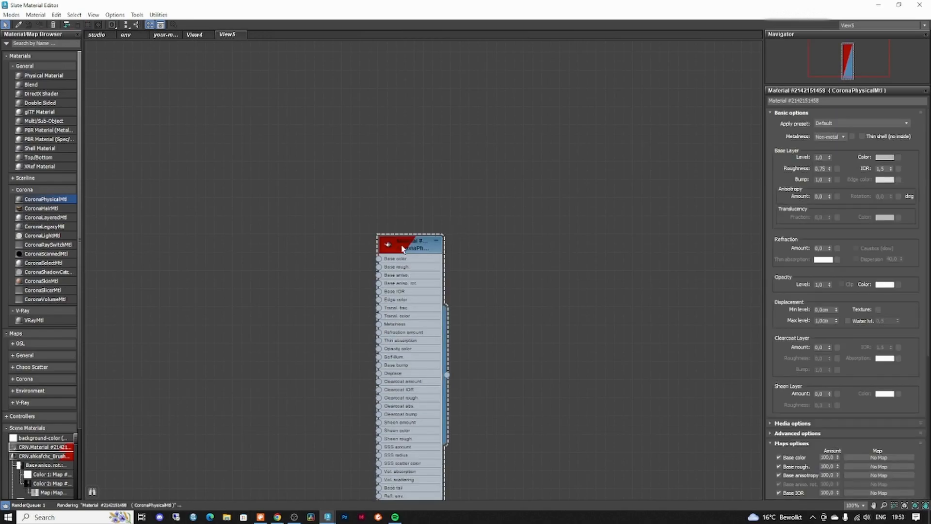
left_click(834, 140)
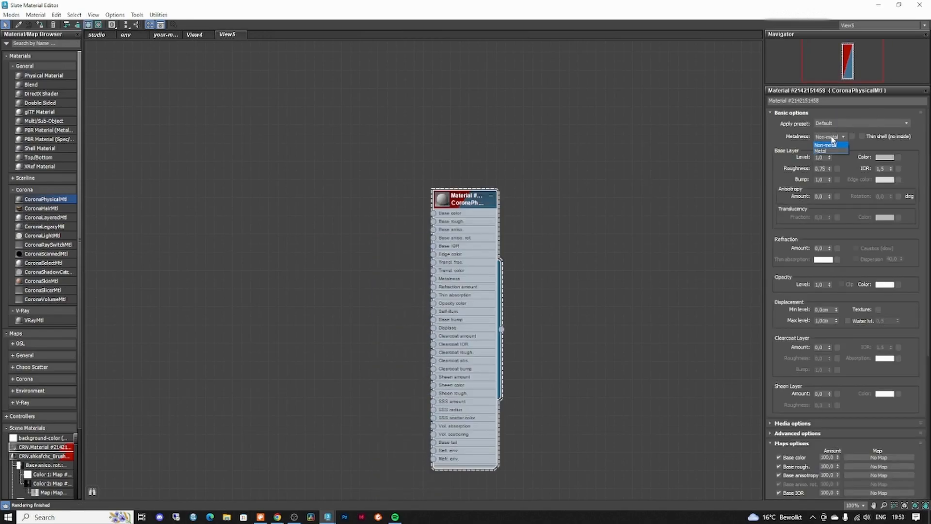
left_click(832, 151)
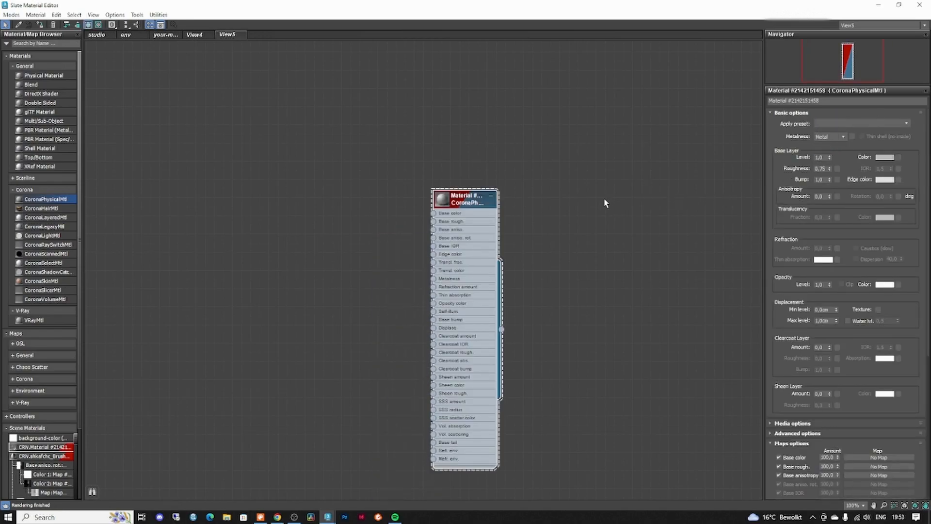
- Switch the Corona material's roughness mode to Glossiness and set its base glossiness to 0,8
scroll(833, 281, "down", 3)
left_click(834, 282)
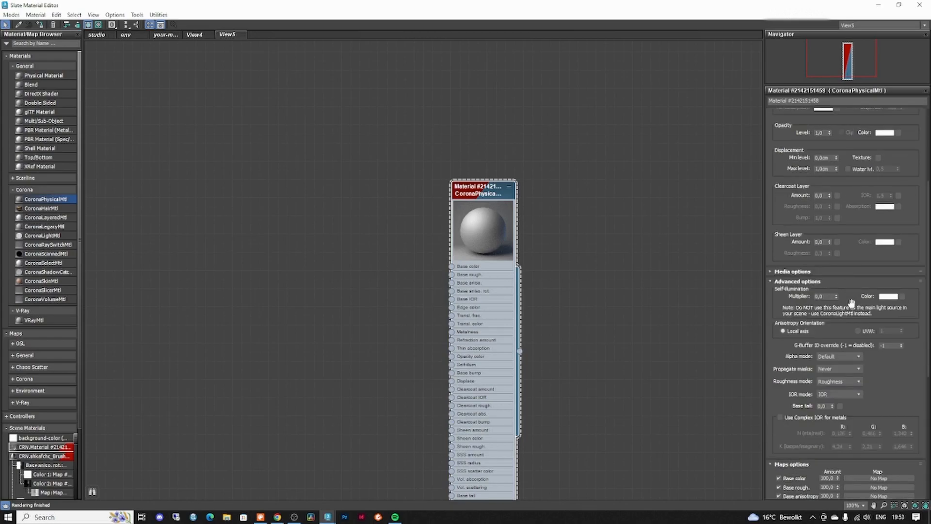
left_click(837, 383)
left_click(835, 397)
scroll(892, 371, "up", 5)
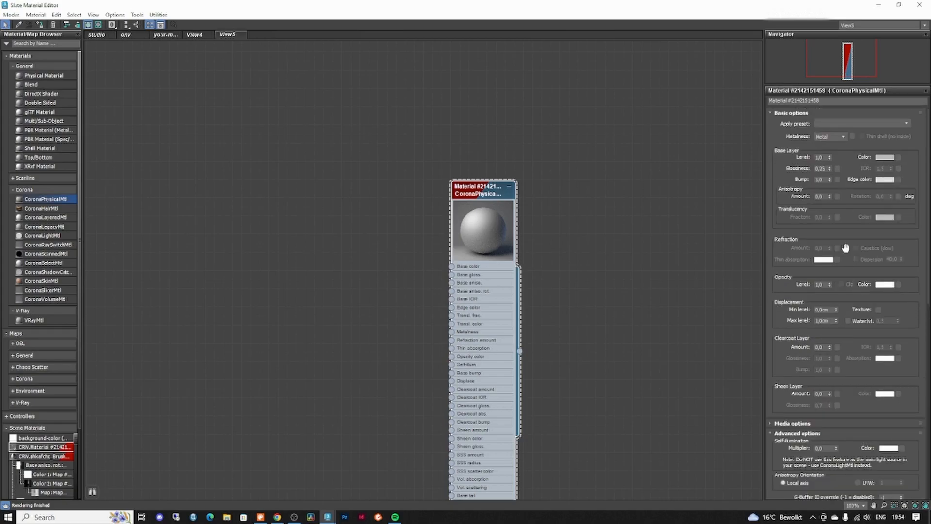
double_click(819, 168)
type("0,8")
key("Return")
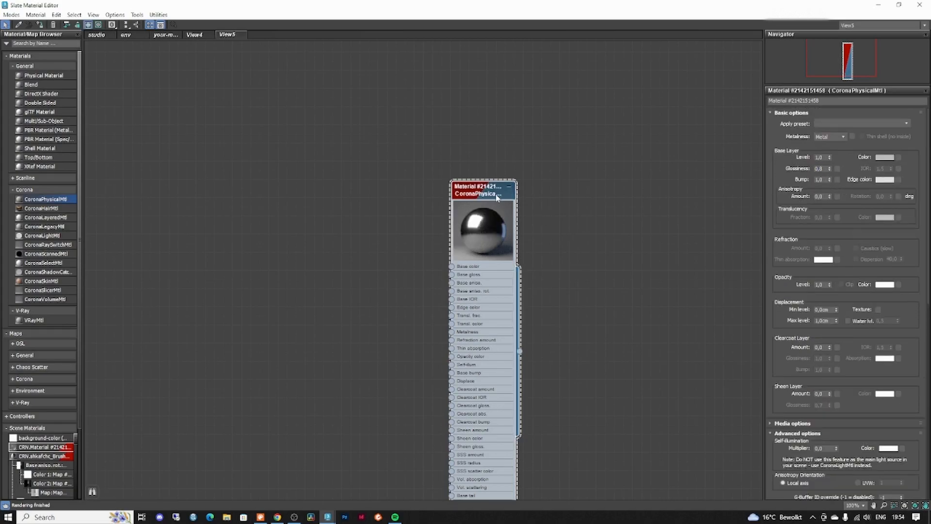
- Try to set the material's base glossiness to 0,5
left_click_drag(516, 173, 535, 173)
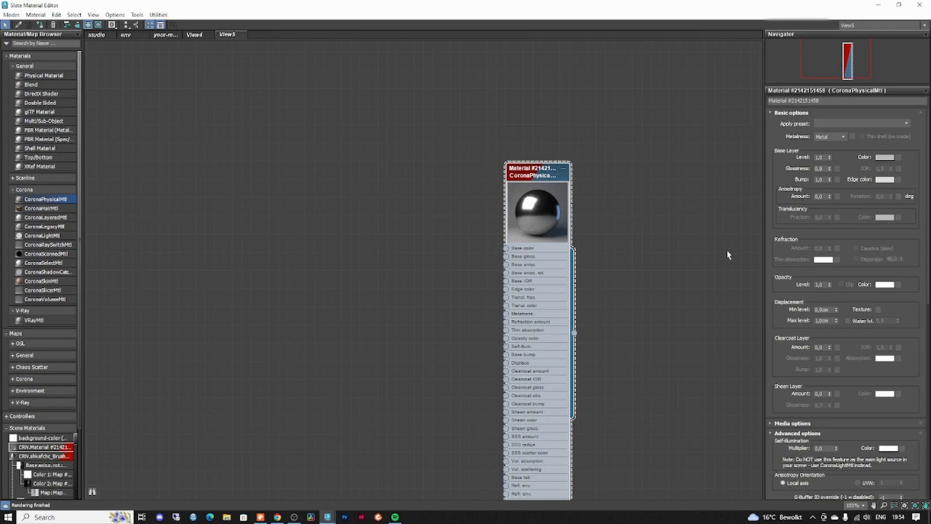
left_click(823, 169)
type("0,5")
left_click(822, 169)
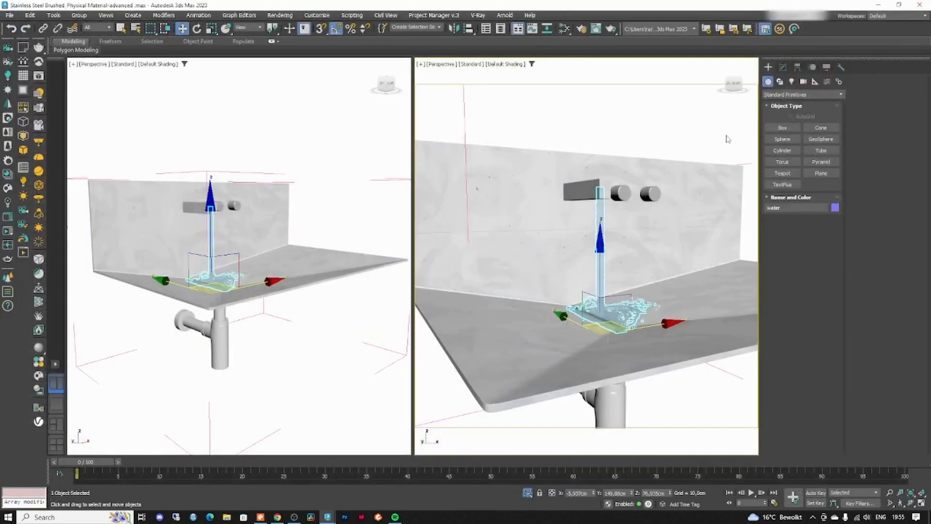
- Save the scene, switch to the Windows date and time settings, and open the Region format dialog
key("ctrl+s")
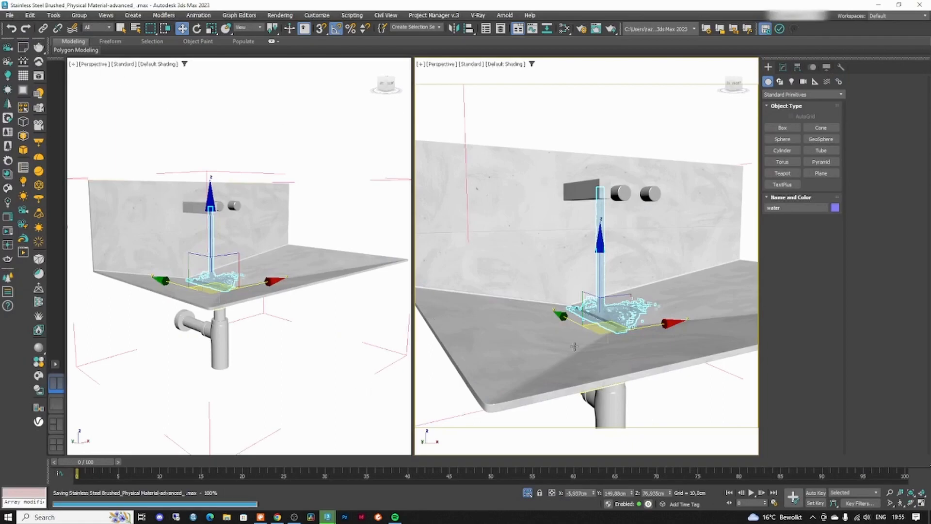
left_click(878, 5)
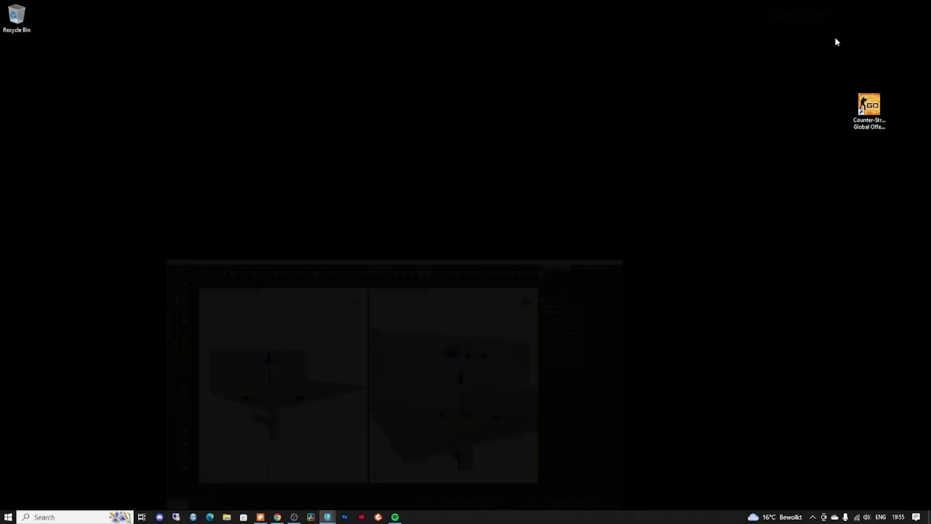
left_click(8, 517)
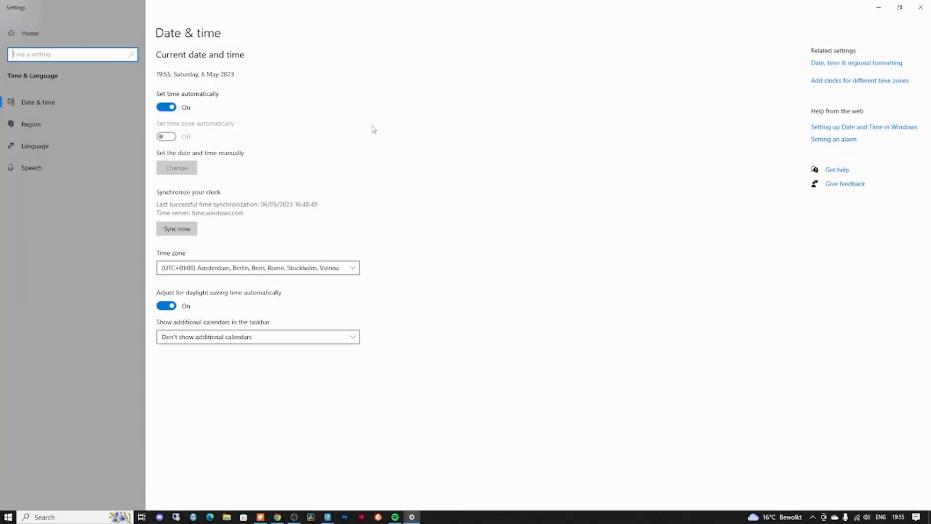
left_click(849, 64)
left_click(829, 67)
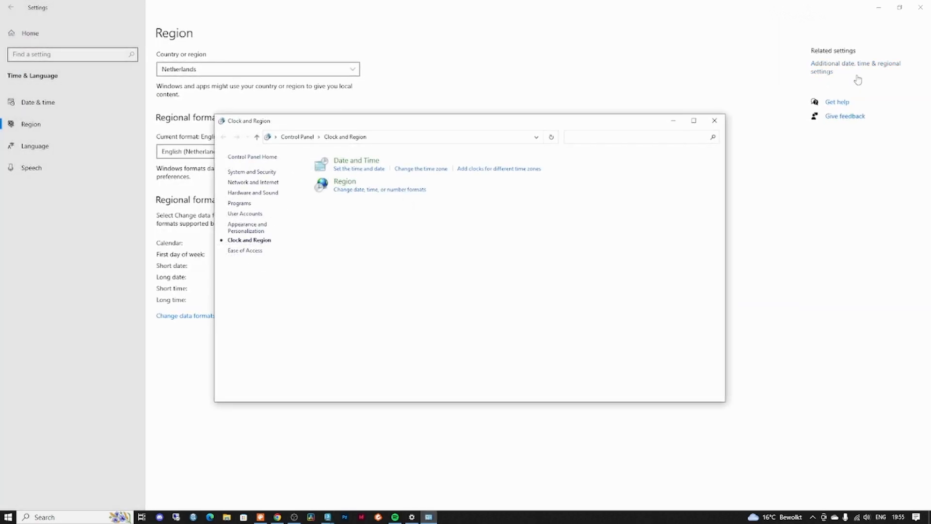
left_click(386, 194)
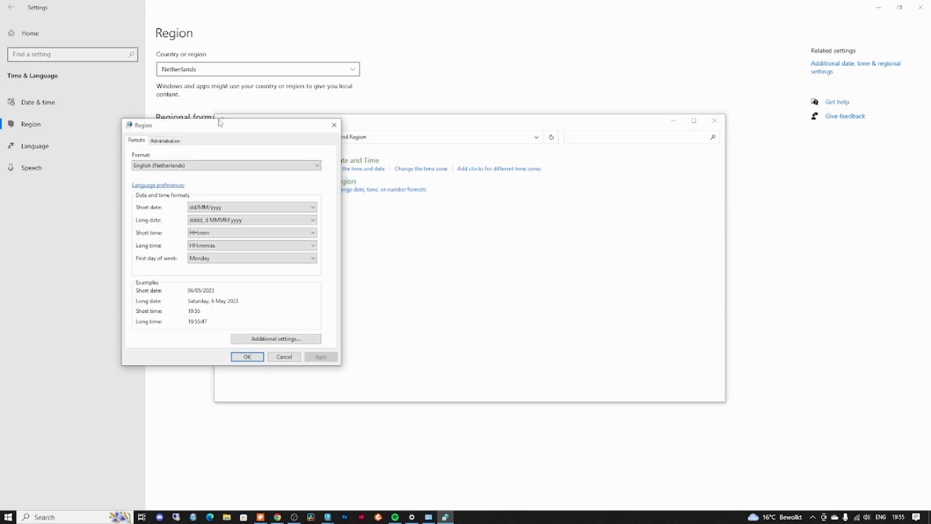
left_click_drag(208, 128, 471, 124)
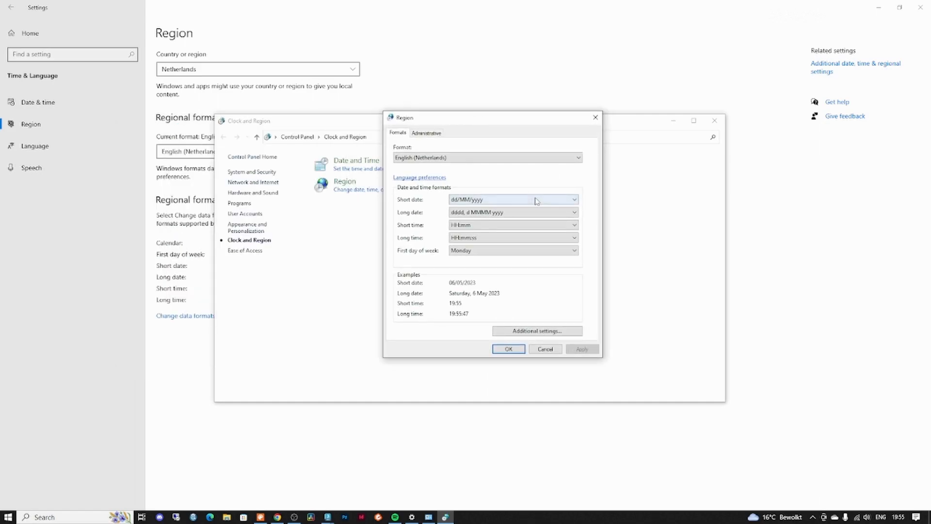
- Set the Windows decimal symbol to a period in the additional number format settings, and close all the settings windows
left_click(433, 137)
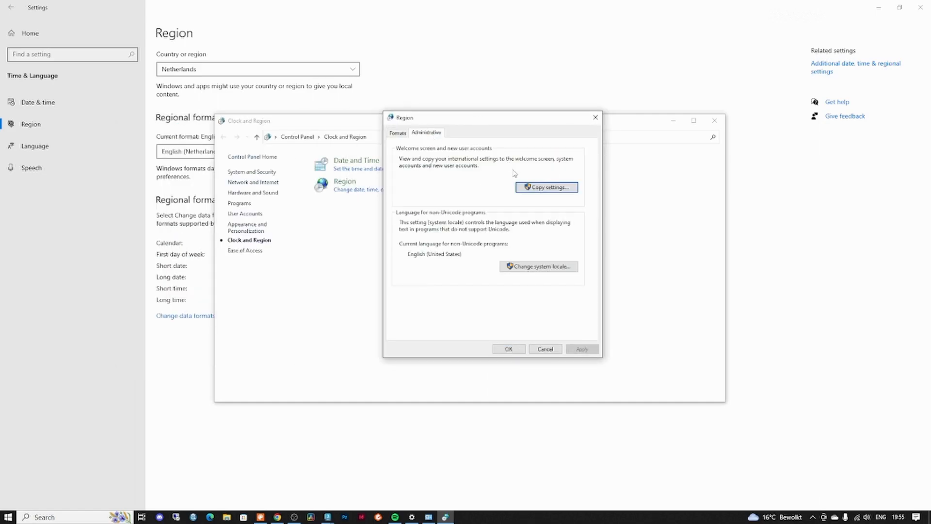
left_click(397, 133)
left_click(536, 327)
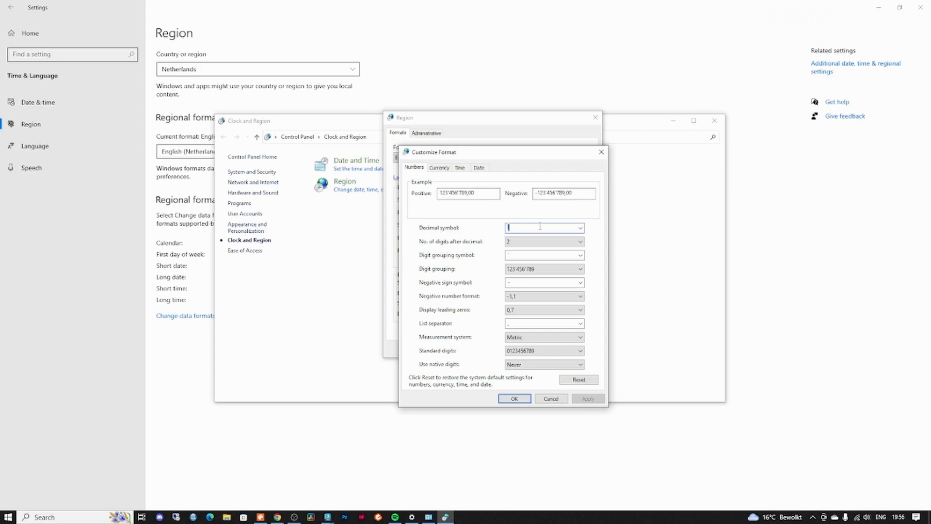
left_click(580, 227)
left_click(554, 250)
left_click(514, 399)
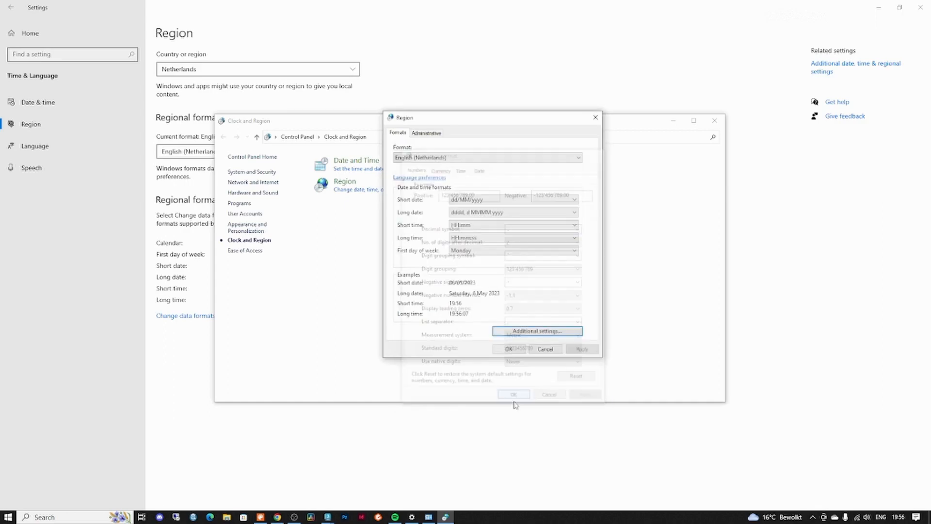
left_click(509, 348)
left_click(715, 121)
left_click(920, 7)
- Launch a new 3ds Max 2023 session and reopen the recent scene Stainless Steel Brushed_Physical Material-advanced_.max
right_click(481, 217)
left_click(509, 241)
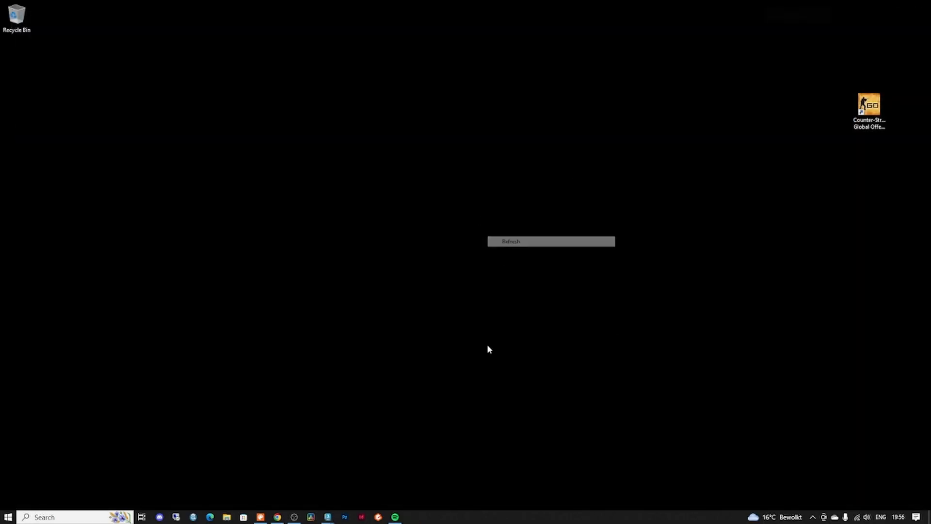
right_click(328, 515)
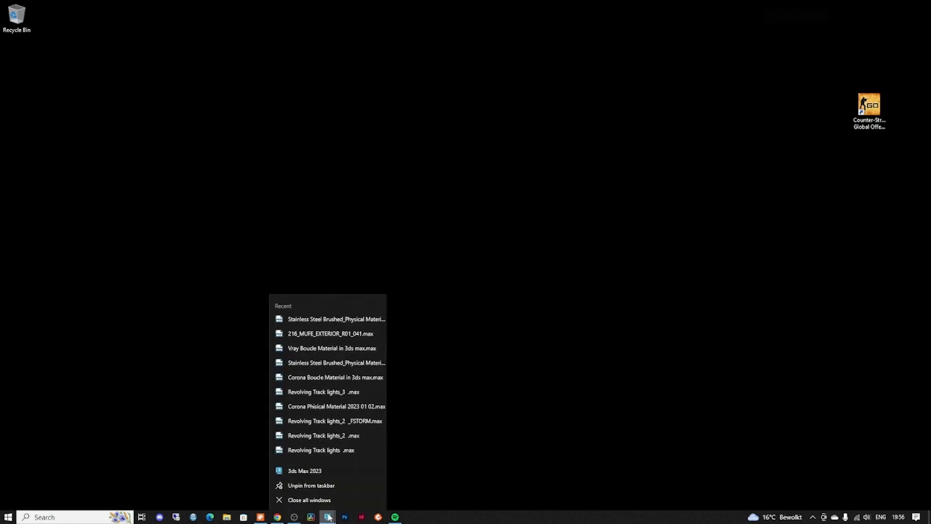
left_click(324, 470)
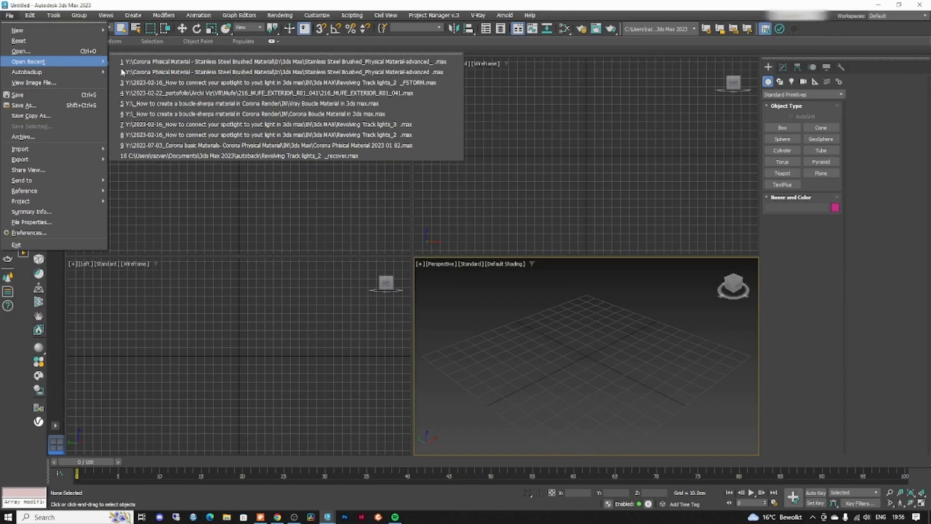
left_click(228, 64)
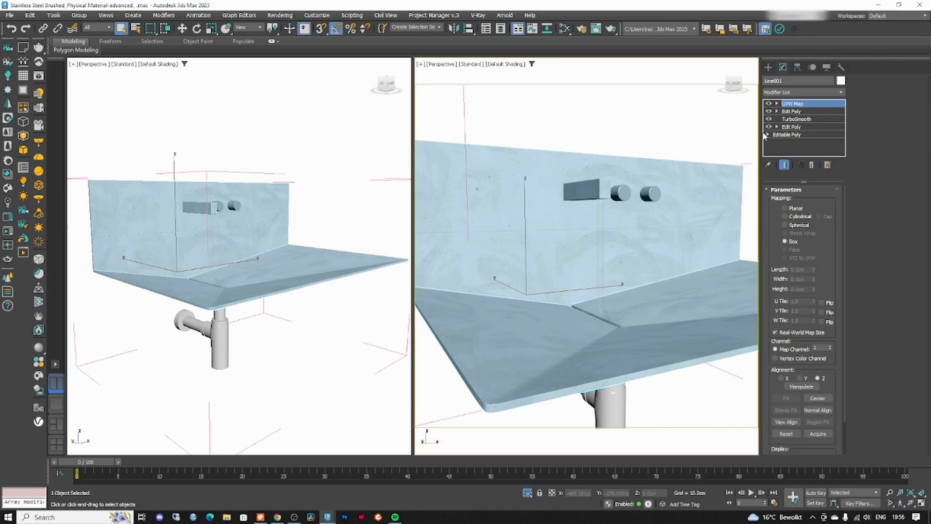
- Open the Slate Material Editor maximized and display the CoronaPhysicalMtl's parameters in View5
key("m")
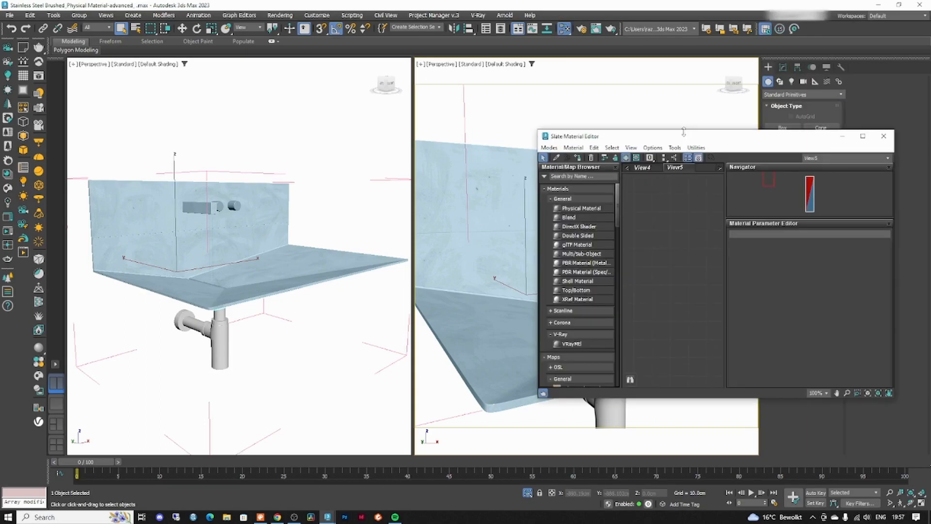
double_click(684, 138)
left_click_drag(547, 178, 528, 188)
double_click(529, 187)
- Try base glossiness values of 0.6, 0.2, 0.6 and 0.7 on the Corona material
double_click(819, 168)
type("0.6")
key("Return")
type("0.2")
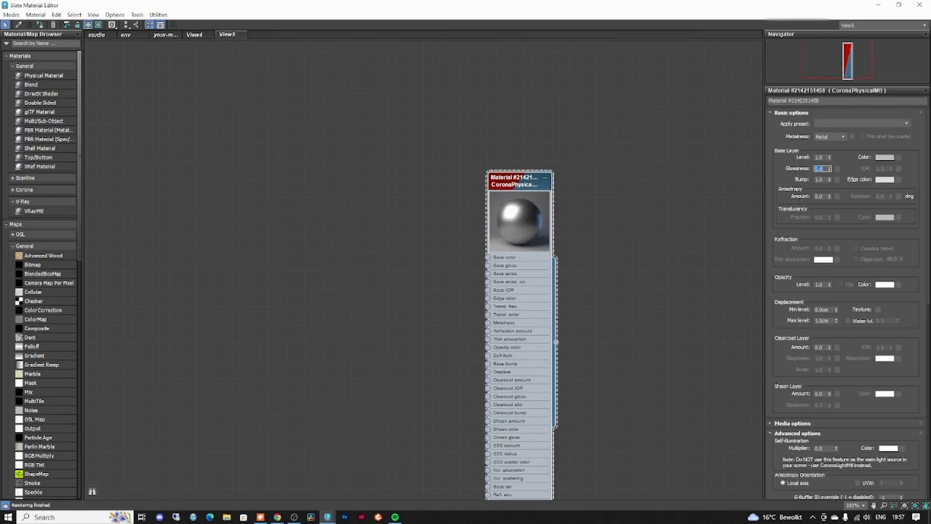
key("Return")
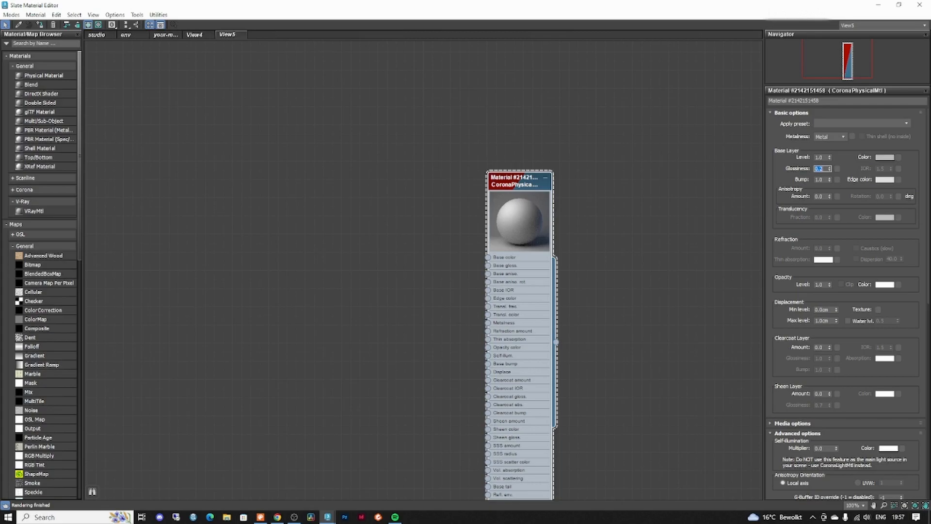
type("0.6")
key("Return")
type("0.7")
key("Return")
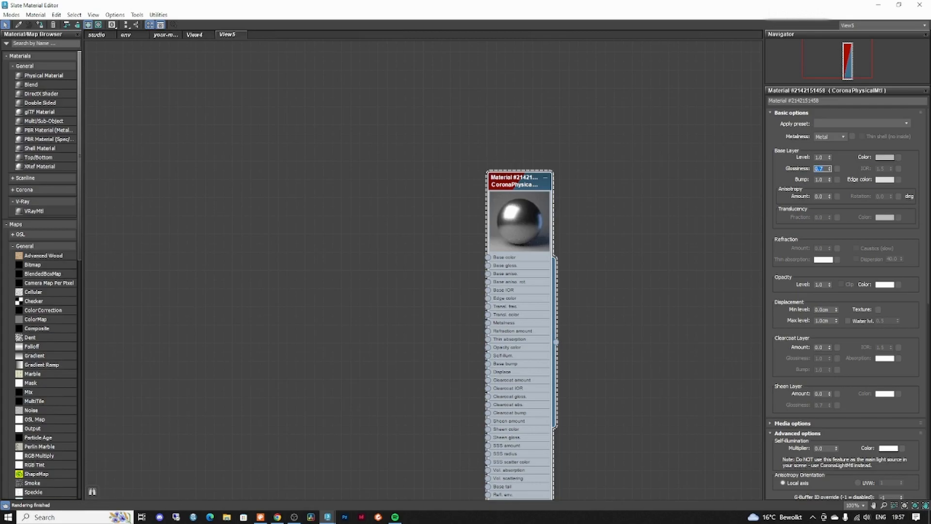
- Set the Corona material's base glossiness to 1.0
key("super+d")
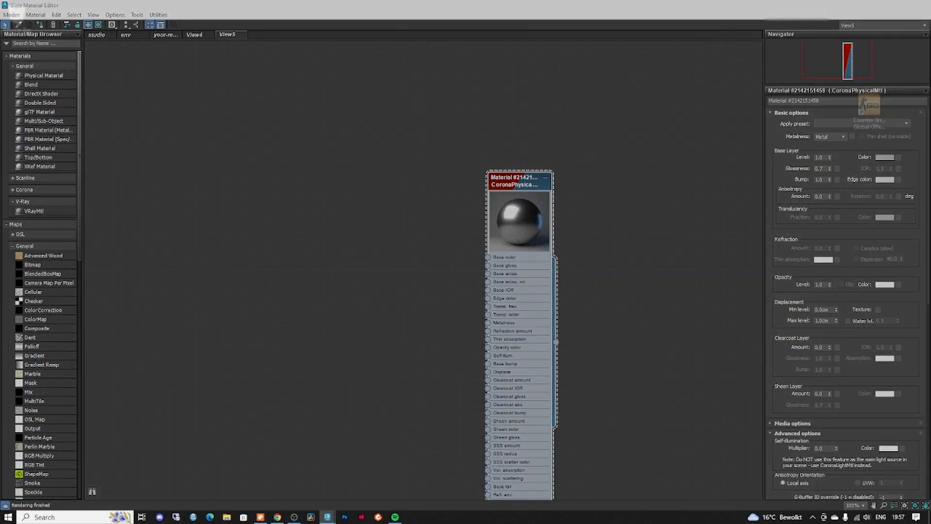
key("super+d")
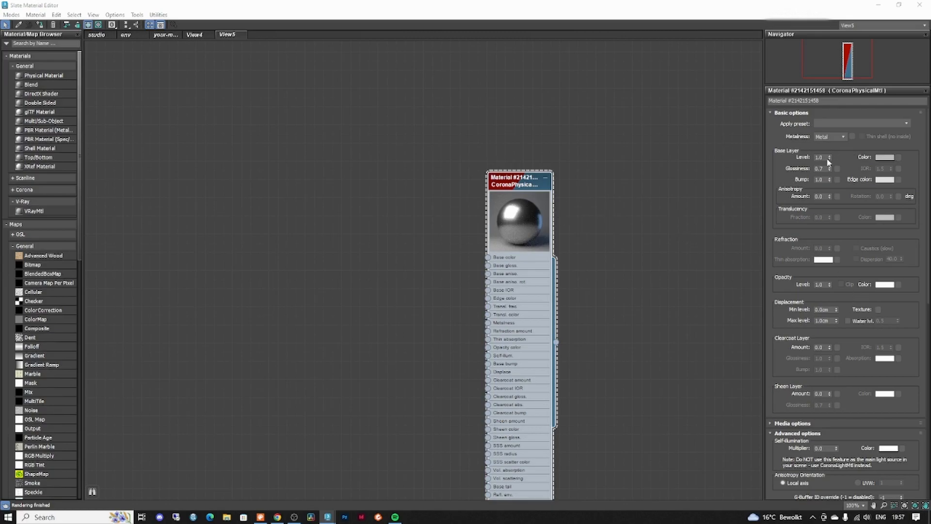
left_click(822, 168)
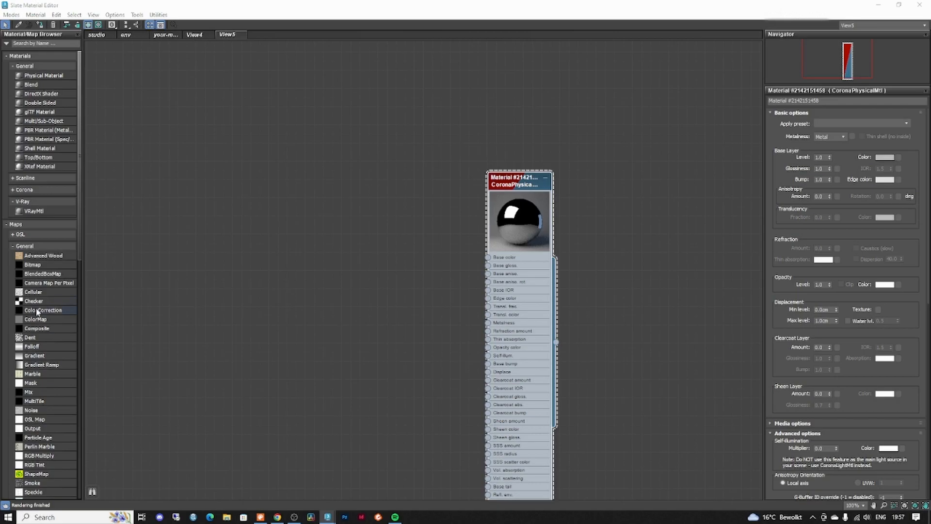
- Add a Falloff map and bend its mix curve so it stays low at the start and rises steeply at the end
left_click_drag(32, 346, 256, 247)
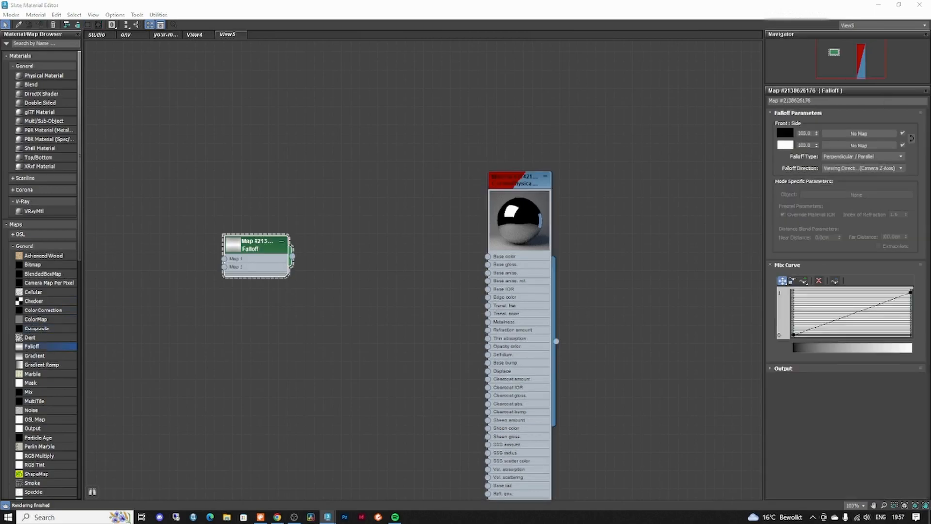
right_click(794, 335)
left_click(830, 360)
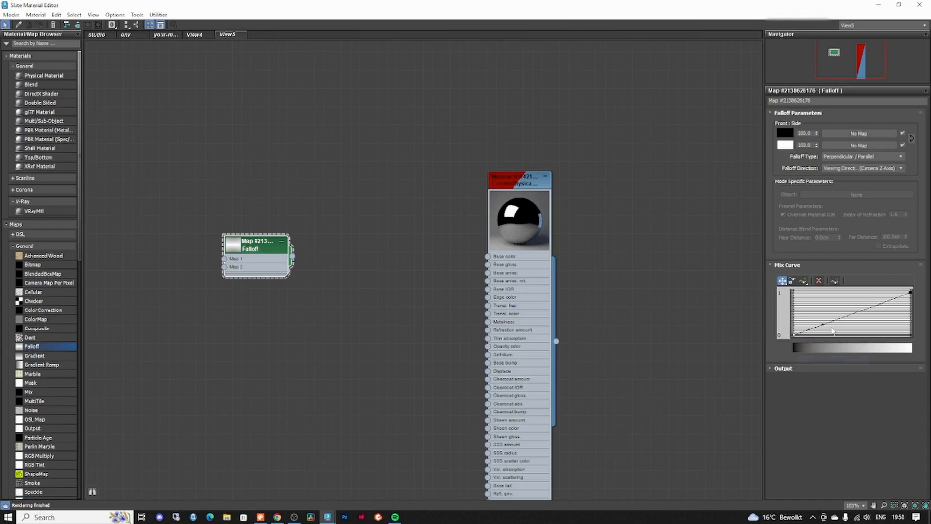
left_click_drag(257, 242, 229, 196)
- Add a CoronaBitmap loaded with Brushed Stell_D.jpg and set its real-world width and height to 1000 cm
scroll(58, 283, "down", 10)
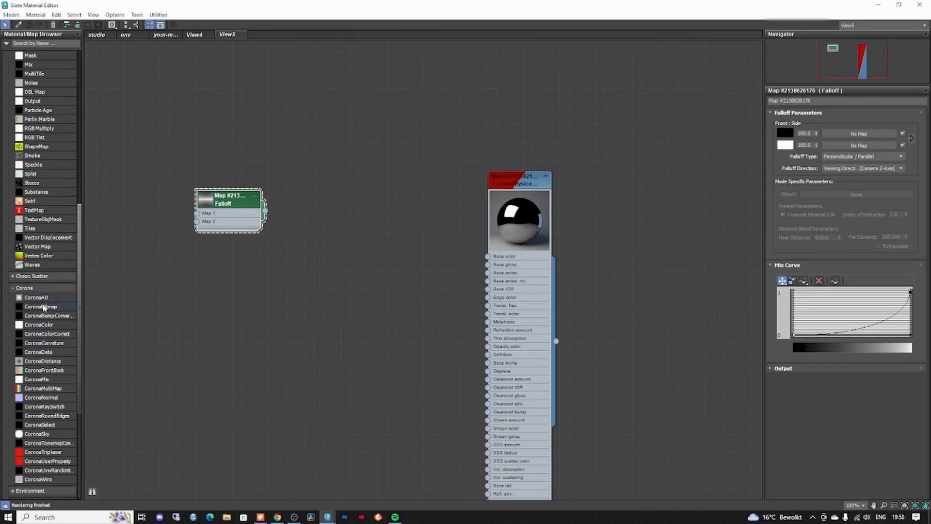
double_click(44, 305)
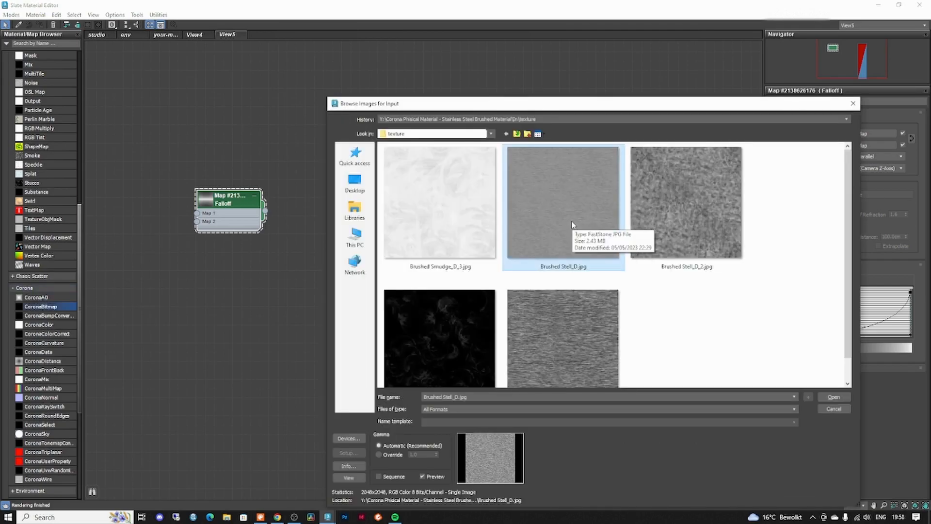
double_click(570, 219)
double_click(839, 150)
key("Return")
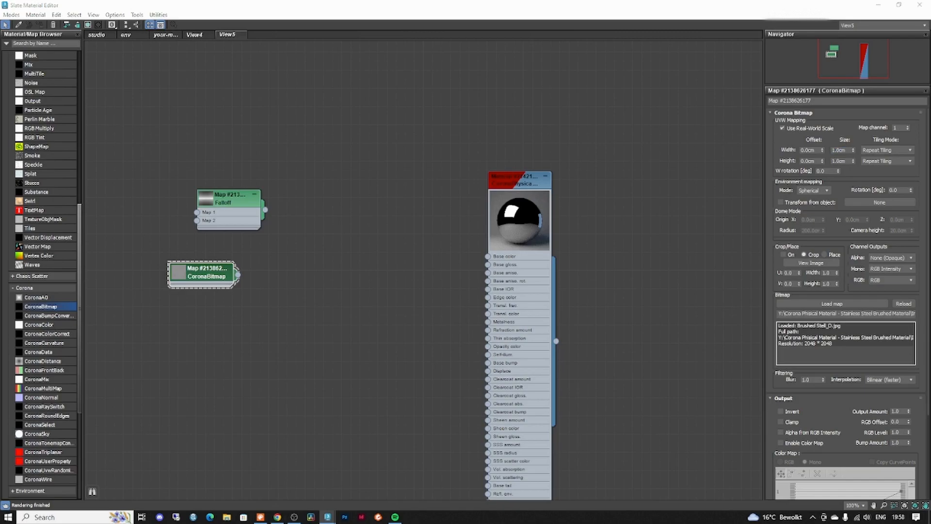
double_click(840, 150)
type("1000")
key("Tab")
type("10")
- Align the Falloff and CoronaBitmap nodes in one column, with the Falloff above the bitmap
left_click_drag(231, 199, 204, 209)
left_click_drag(213, 272, 204, 264)
left_click_drag(202, 209, 193, 200)
left_click(198, 260)
left_click_drag(199, 264, 199, 271)
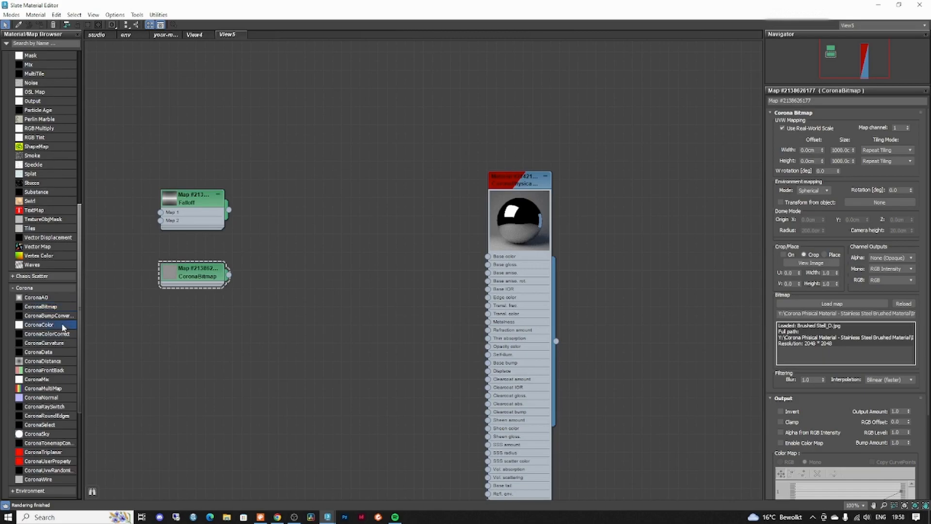
- Add a CoronaMix with the Falloff as its Top input and the bitmap as Bottom, and connect it to the material's base glossiness
left_click(55, 380)
left_click_drag(54, 382, 323, 214)
left_click_drag(229, 209, 306, 222)
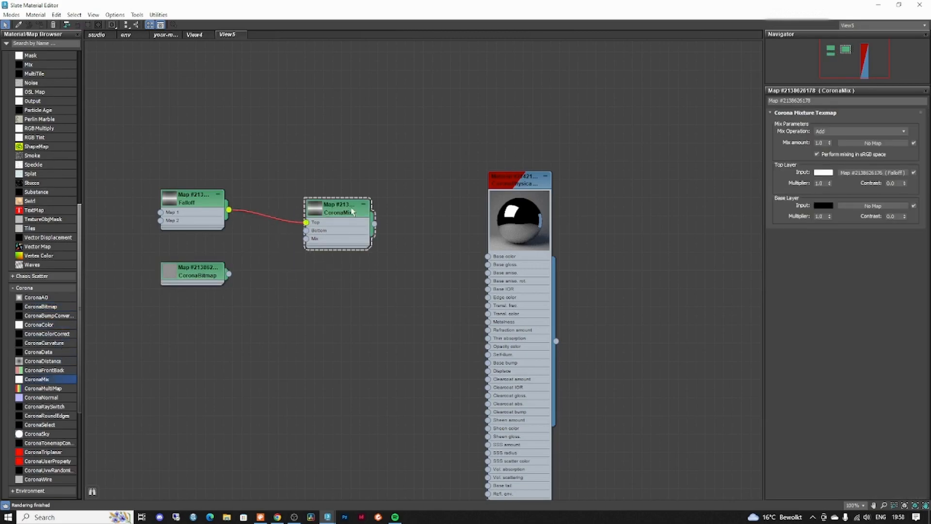
left_click_drag(228, 274, 491, 268)
left_click(201, 277)
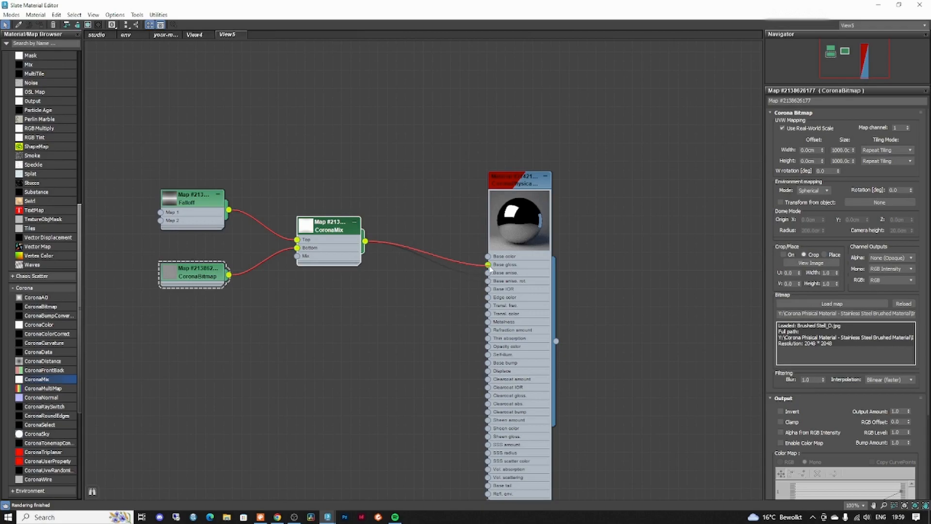
- Reposition the material node and change the mix operation of the CoronaMix map
left_click(406, 211)
double_click(350, 229)
left_click_drag(523, 182, 513, 163)
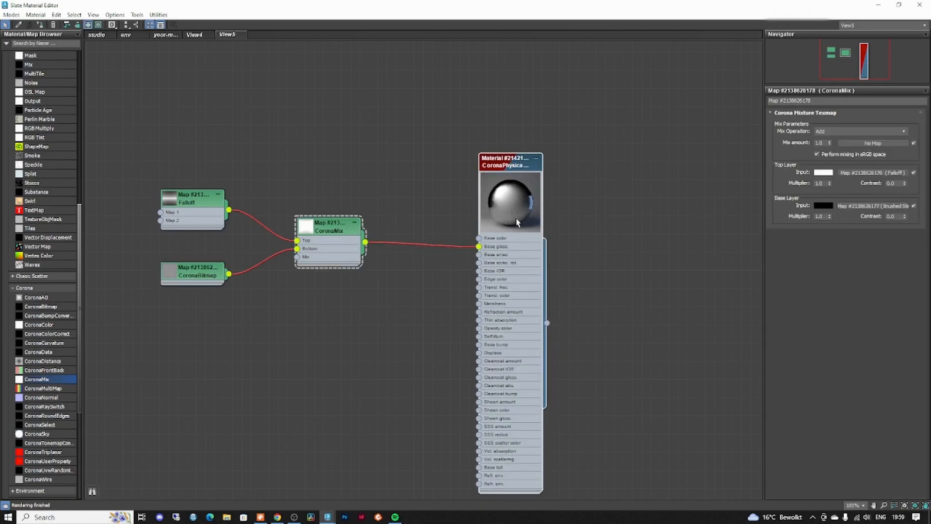
left_click(329, 232)
left_click(844, 132)
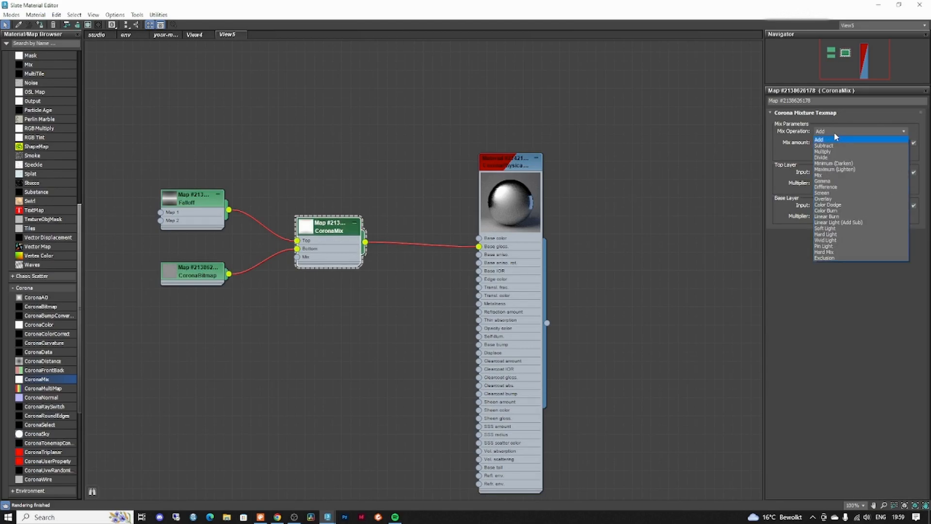
- Set the Corona material's anisotropy amount to 1 and reposition its node
left_click(517, 168)
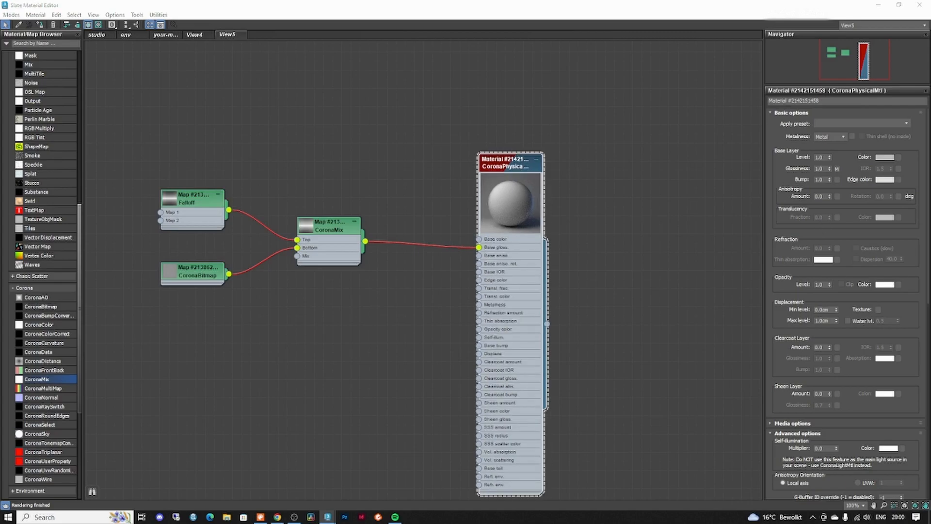
double_click(819, 196)
type("1")
key("Return")
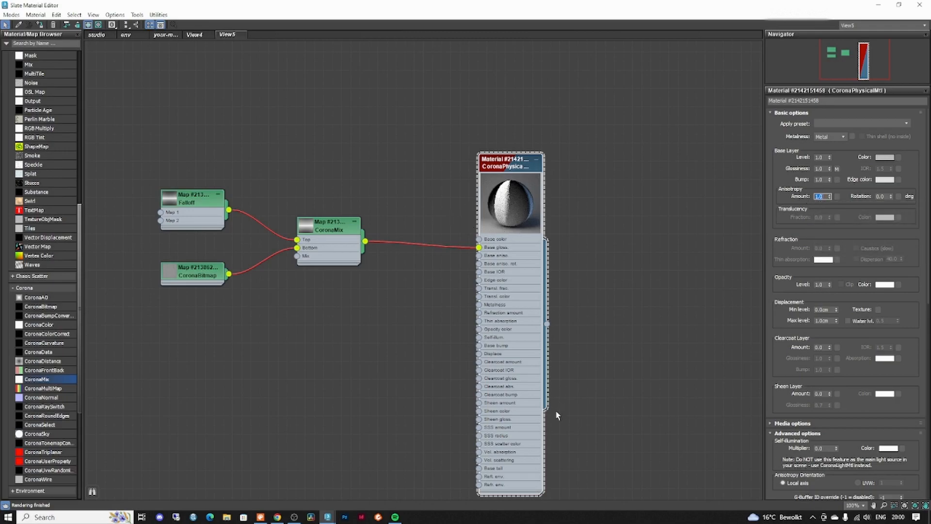
left_click_drag(524, 169, 534, 160)
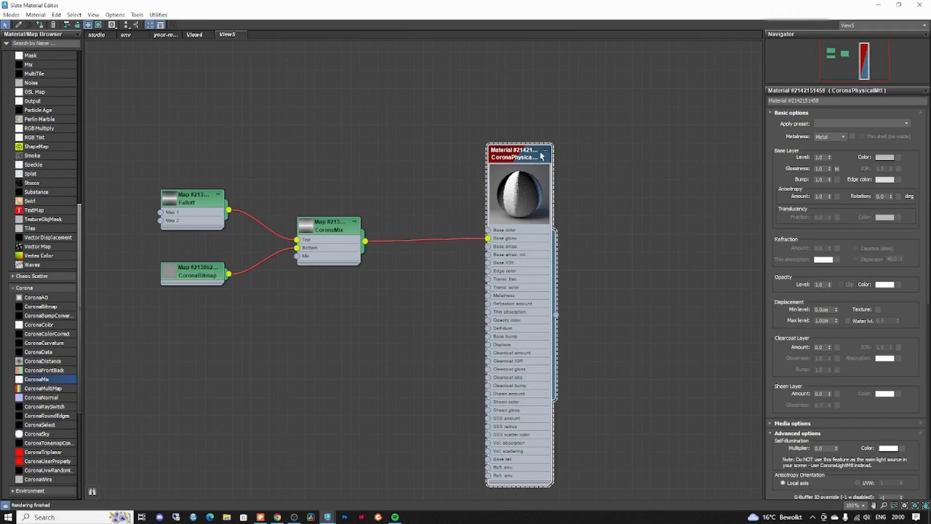
- Select the sink body in the scene and assign the Corona Physical Material to it
double_click(548, 11)
left_click(326, 177)
left_click(279, 208)
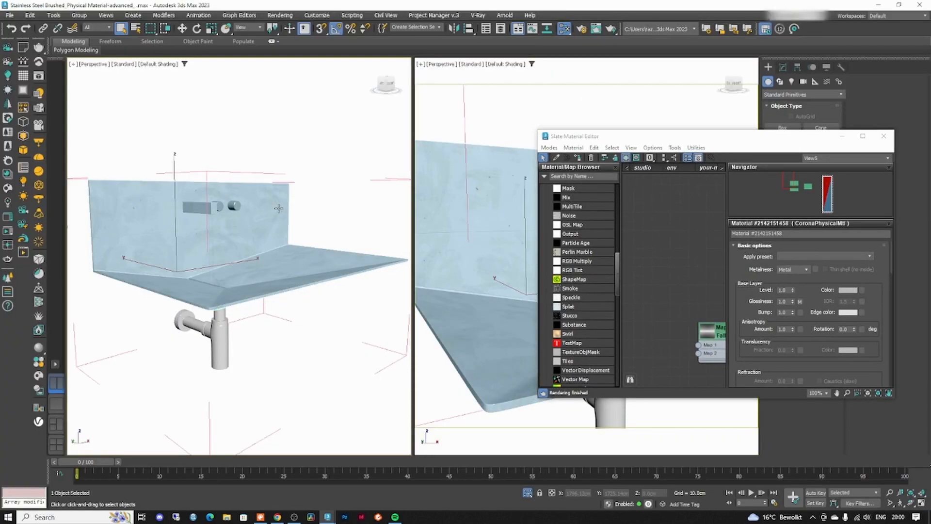
double_click(718, 138)
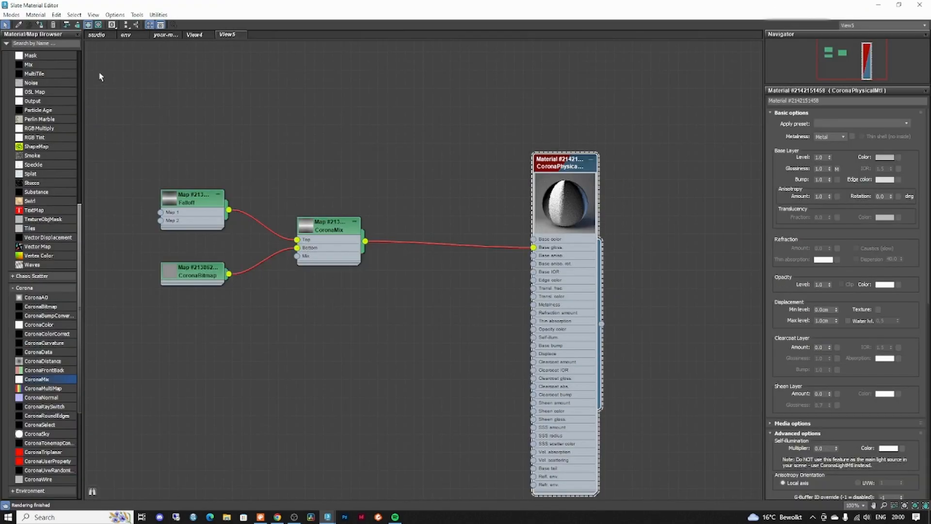
left_click(40, 25)
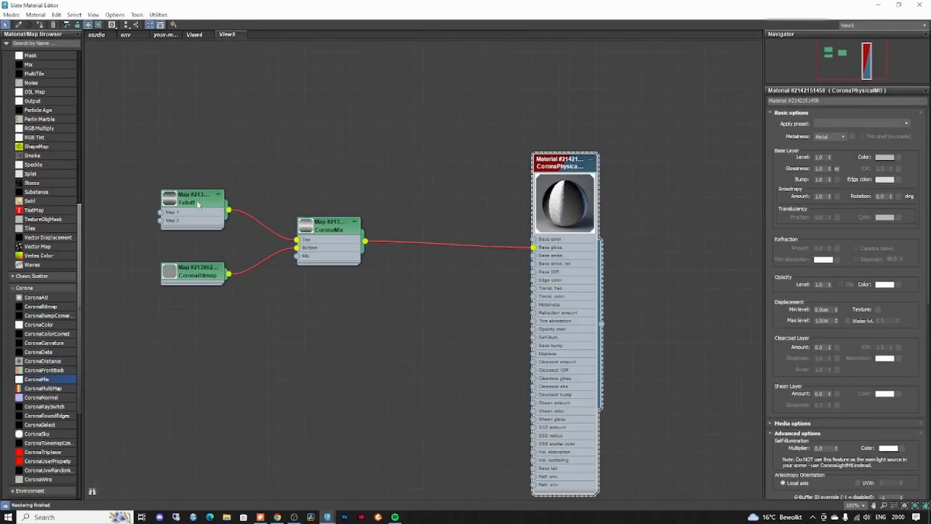
- Move the CoronaBitmap node slightly down and display its brushed texture on the sink in the viewport
left_click(185, 280)
left_click_drag(184, 280, 184, 289)
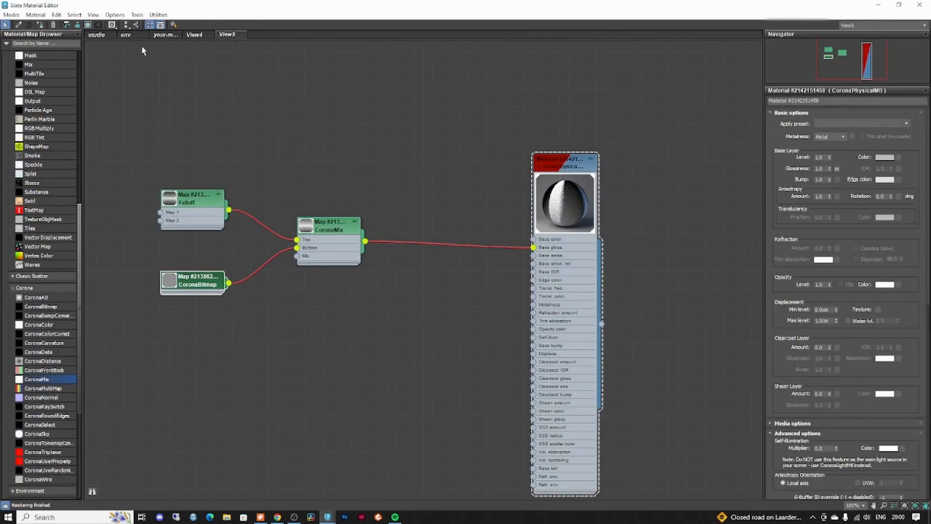
left_click(87, 25)
left_click(878, 5)
scroll(536, 231, "down", 6)
scroll(535, 254, "up", 4)
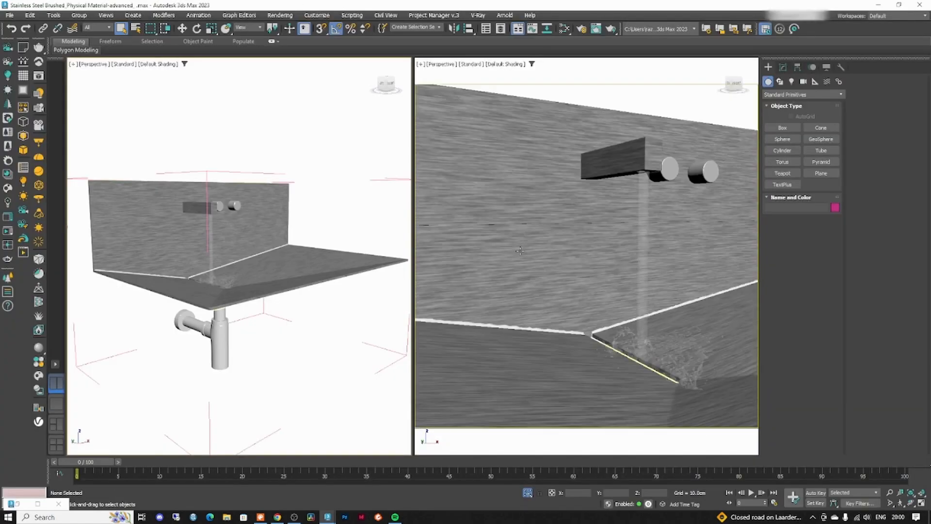
scroll(534, 252, "down", 4)
- Set the CoronaBitmap's real-world width and height to 100 cm and check the texture scale on the sink
left_click(525, 250)
key("m")
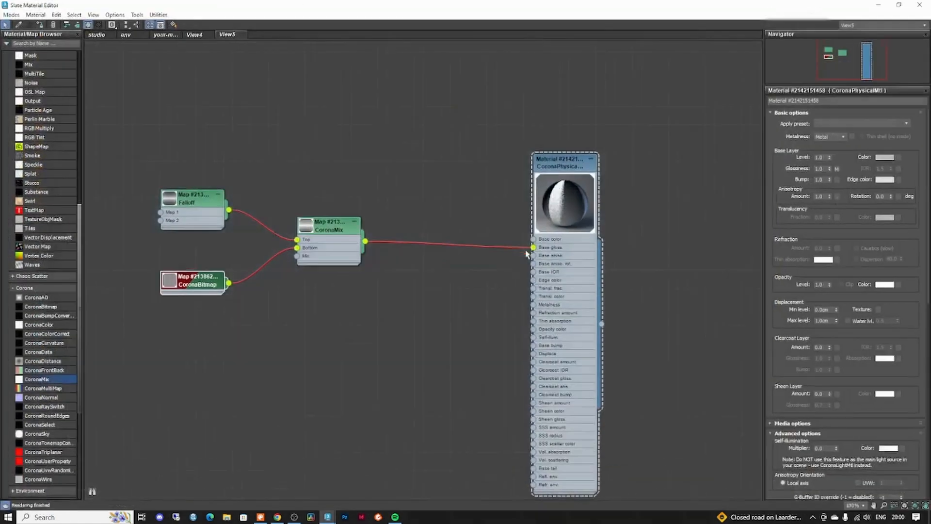
left_click_drag(531, 12, 194, 86)
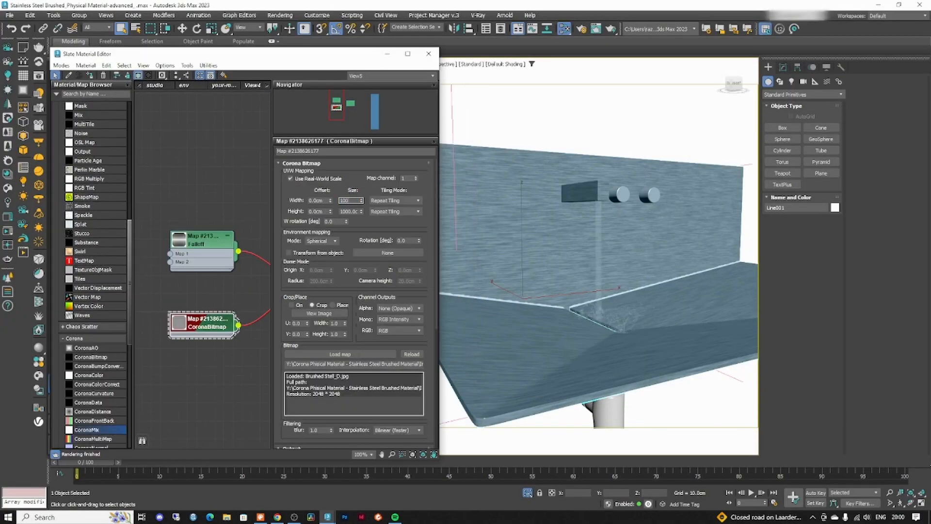
key("Tab")
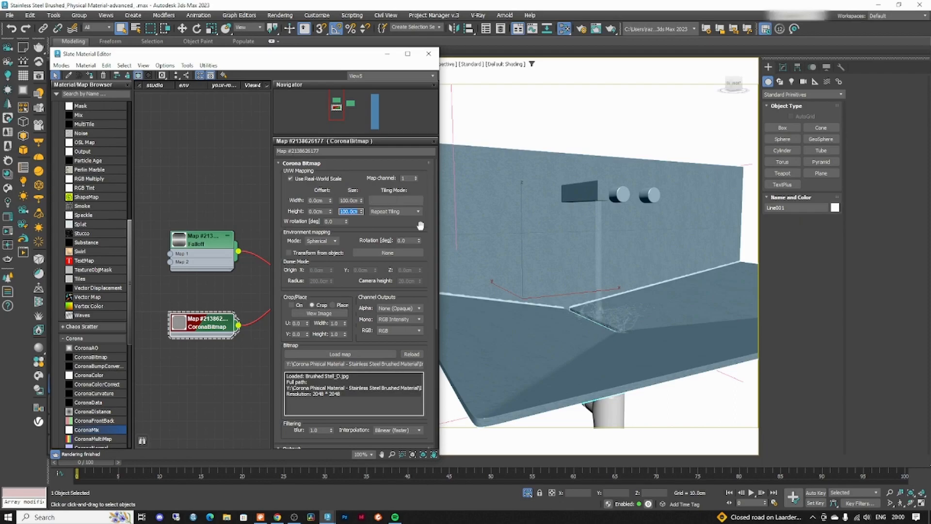
scroll(542, 244, "up", 5)
scroll(541, 244, "down", 3)
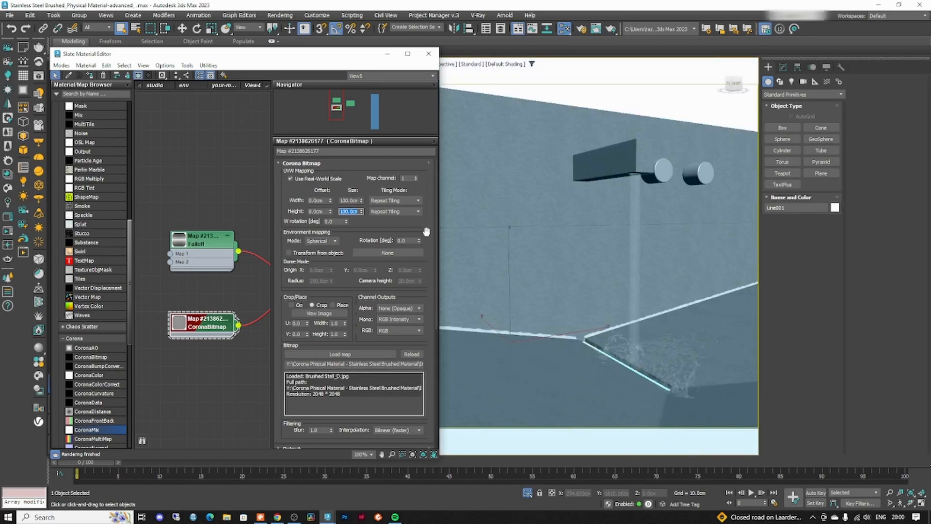
- Set the CoronaBitmap's real-world width and height to 200 cm and check the brushing around the tap
double_click(349, 199)
type("200")
key("Tab")
type("200")
key("Return")
scroll(635, 176, "up", 4)
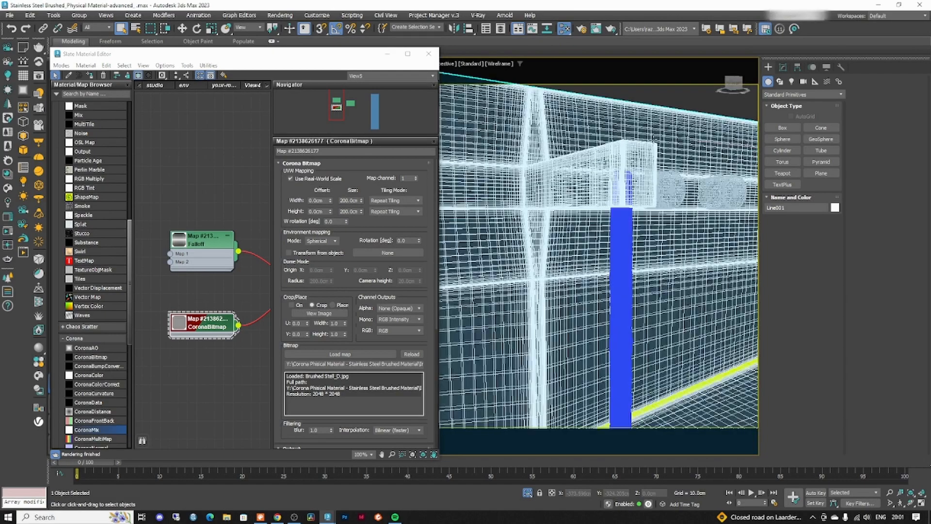
scroll(635, 176, "down", 2)
scroll(635, 175, "up", 2)
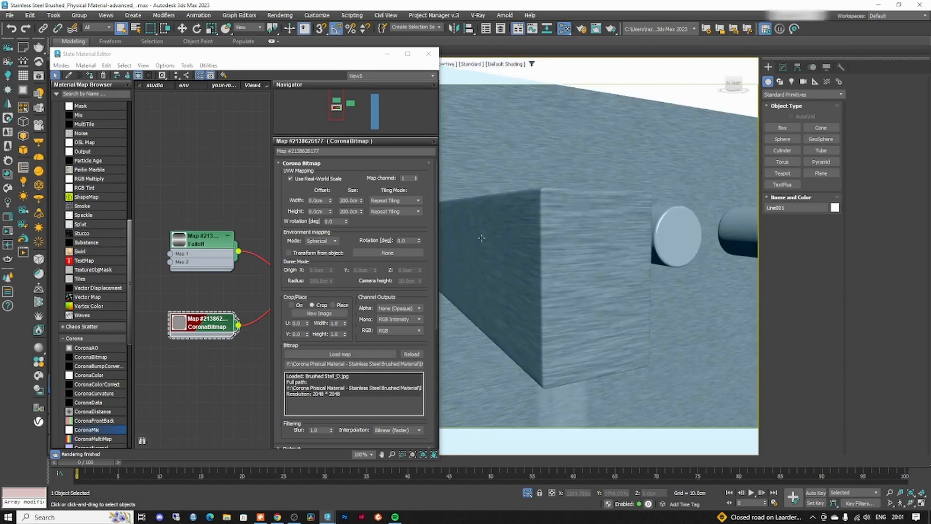
- Set the CoronaBitmap's real-world width and height to 250 cm
double_click(345, 200)
key("Tab")
type("250")
key("Return")
scroll(588, 240, "down", 5)
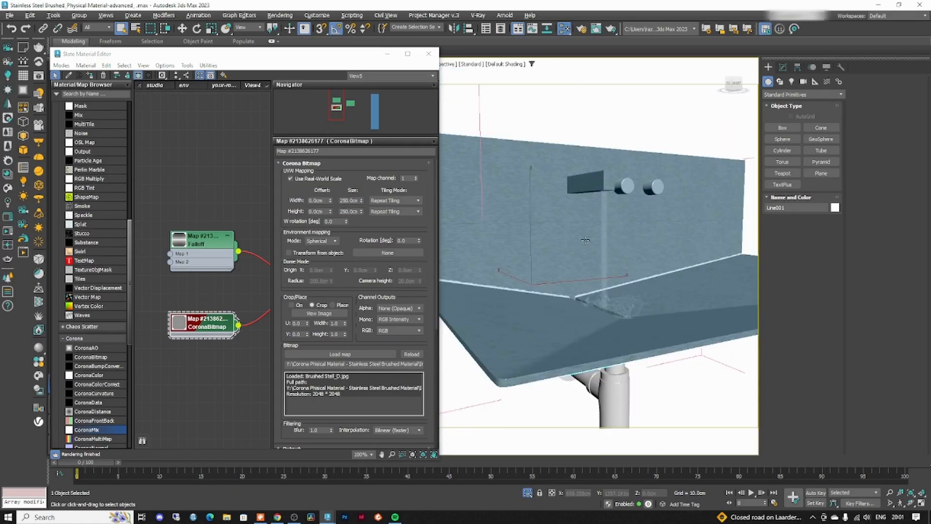
scroll(587, 240, "down", 2)
- Start Corona interactive rendering in the second viewport and examine the steel reflections on the back panel and around the tap
left_click_drag(355, 56, 746, 47)
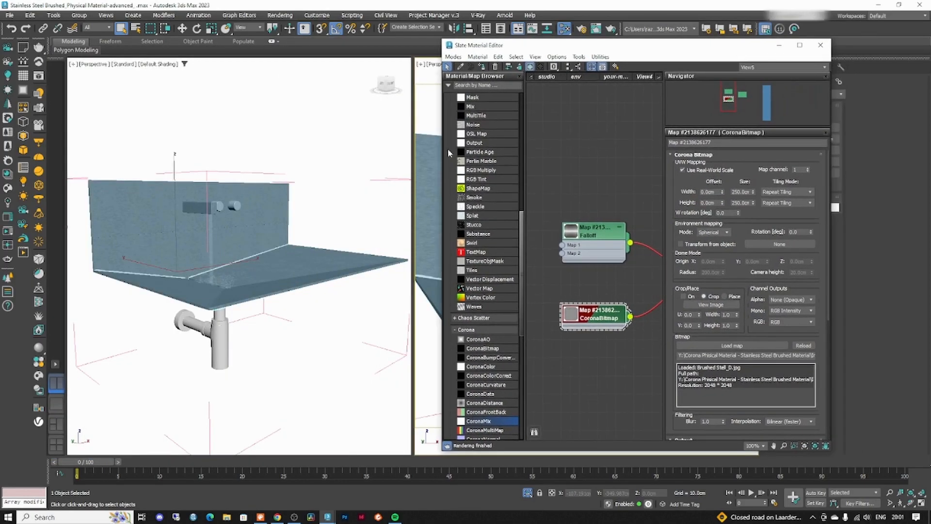
left_click(8, 248)
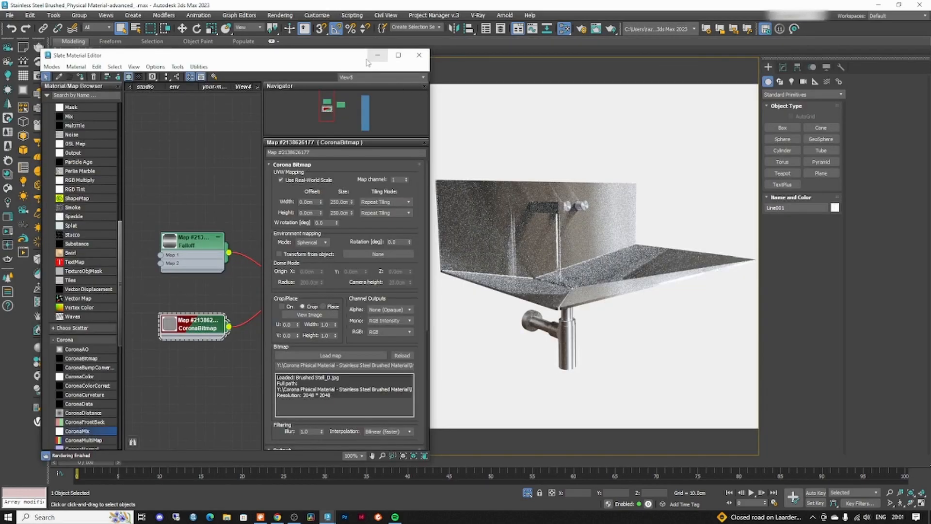
left_click(377, 55)
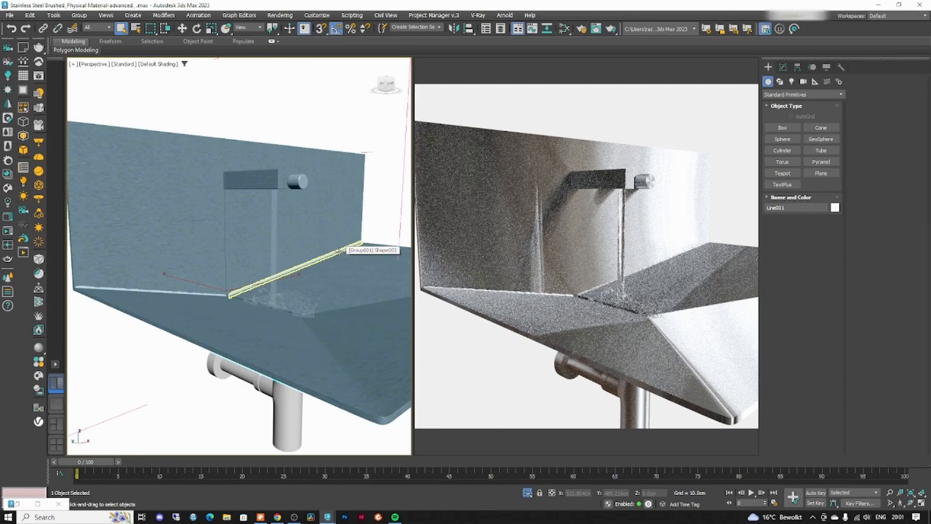
scroll(274, 225, "up", 10)
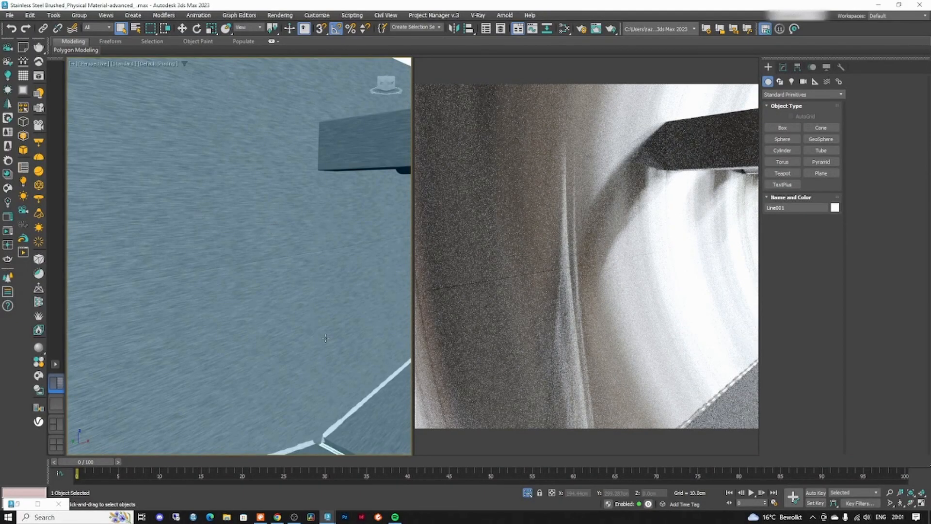
scroll(391, 266, "down", 5)
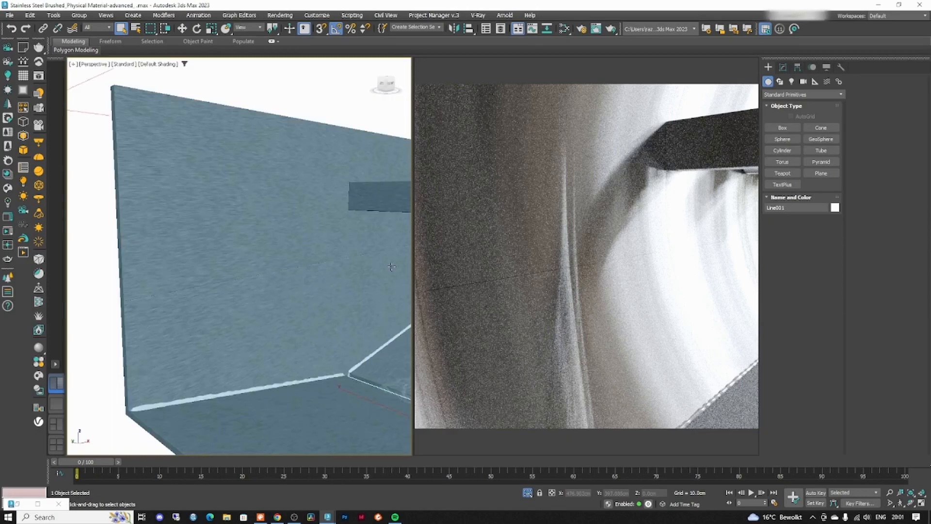
scroll(248, 246, "up", 5)
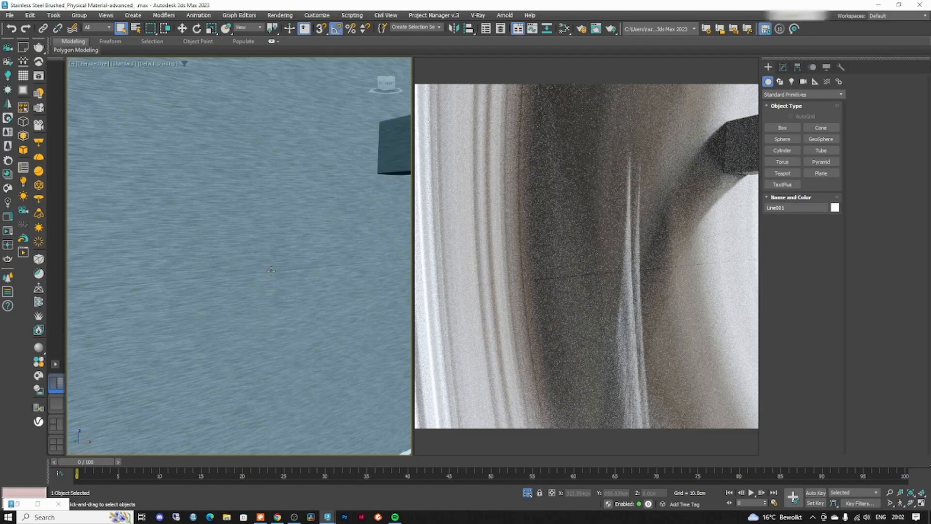
scroll(274, 267, "down", 5)
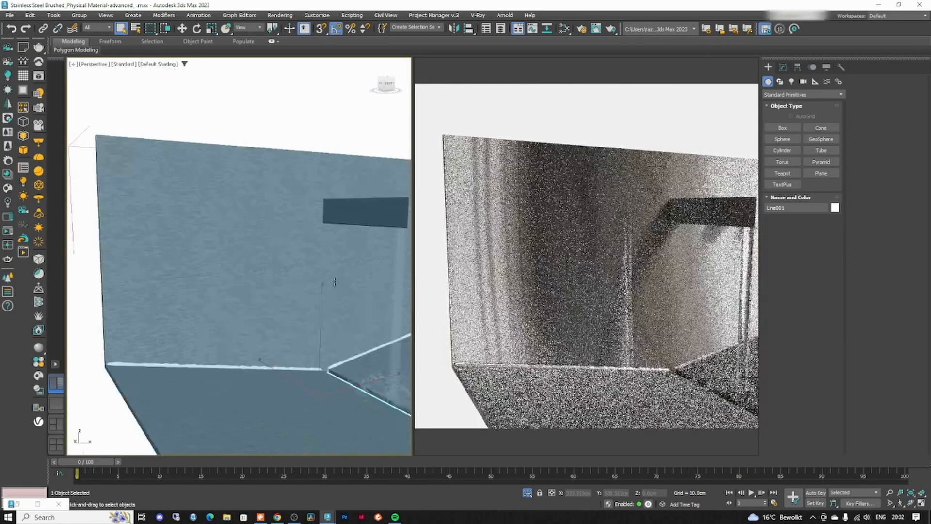
scroll(310, 269, "up", 2)
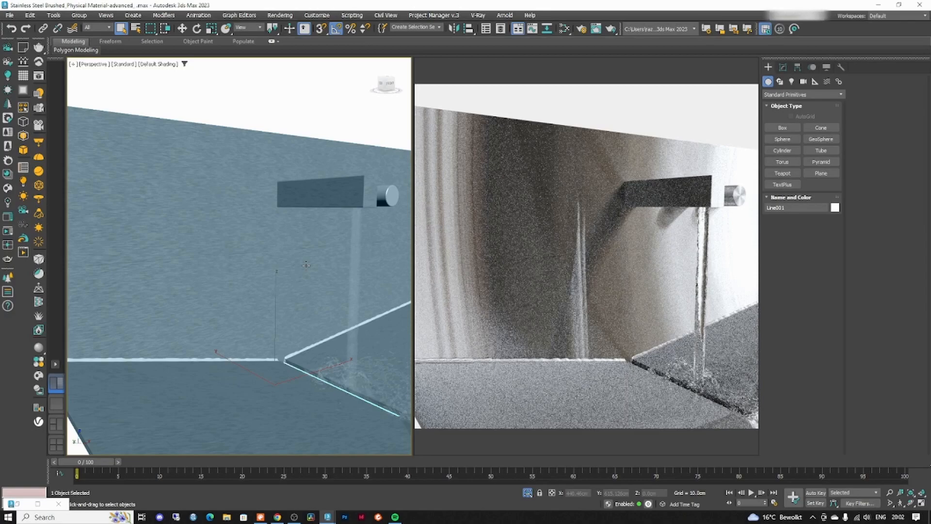
middle_click_drag(316, 290, 340, 293, "alt")
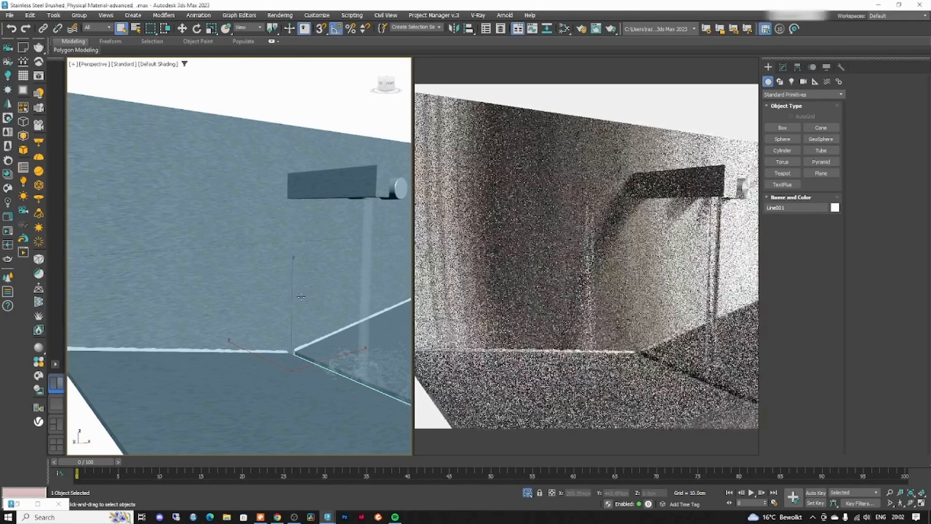
- Set the Corona Physical Material's base color to a neutral gray with RGB values of 159
key("m")
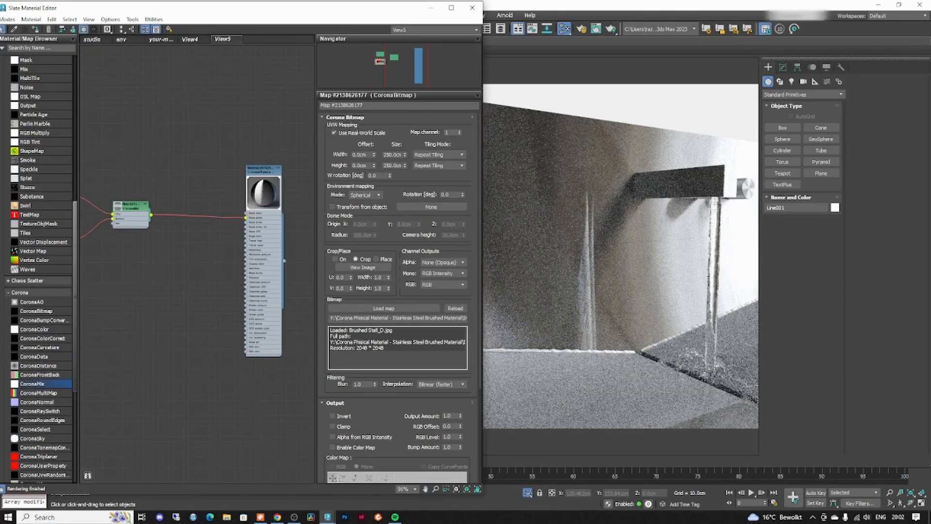
left_click(267, 170)
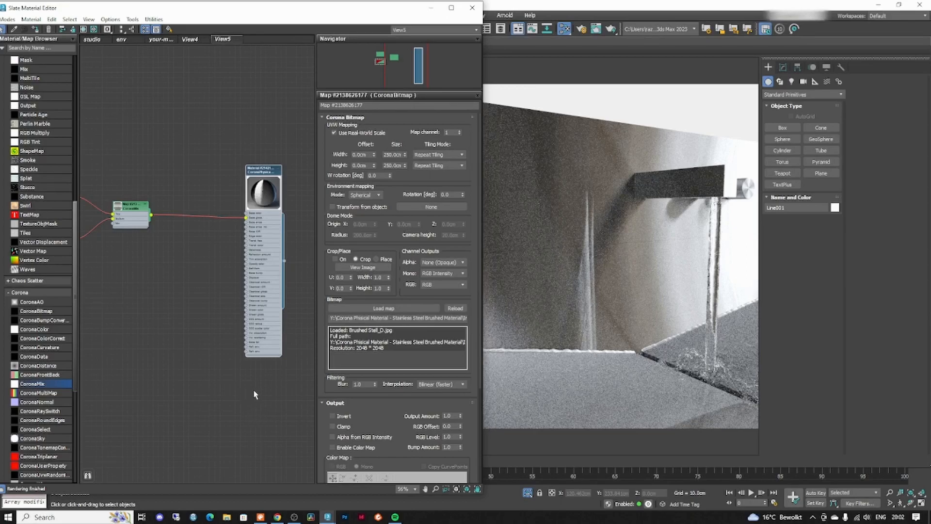
scroll(44, 234, "up", 10)
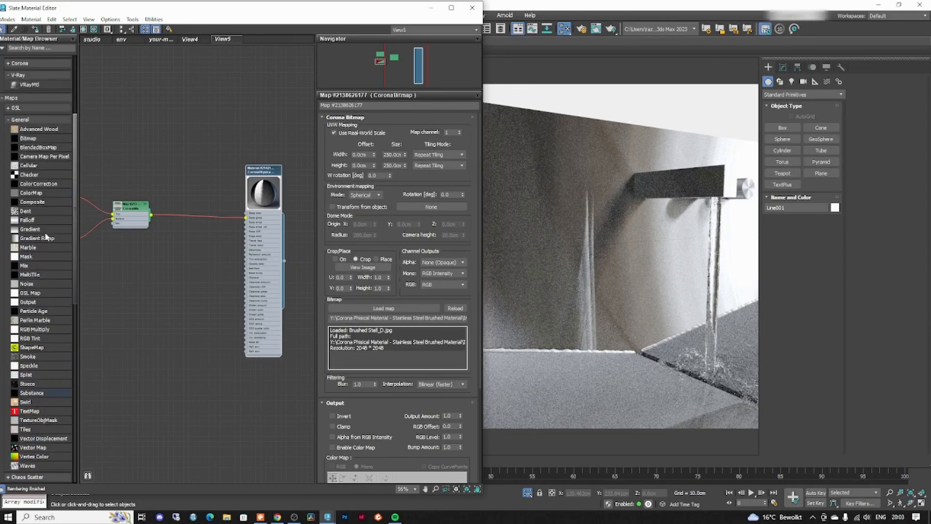
mouse_move(171, 233)
middle_mouse_down()
mouse_move(150, 232)
mouse_move(160, 239)
middle_mouse_up()
double_click(271, 171)
left_click(436, 162)
left_click_drag(320, 103, 320, 76)
left_click_drag(323, 115, 322, 69)
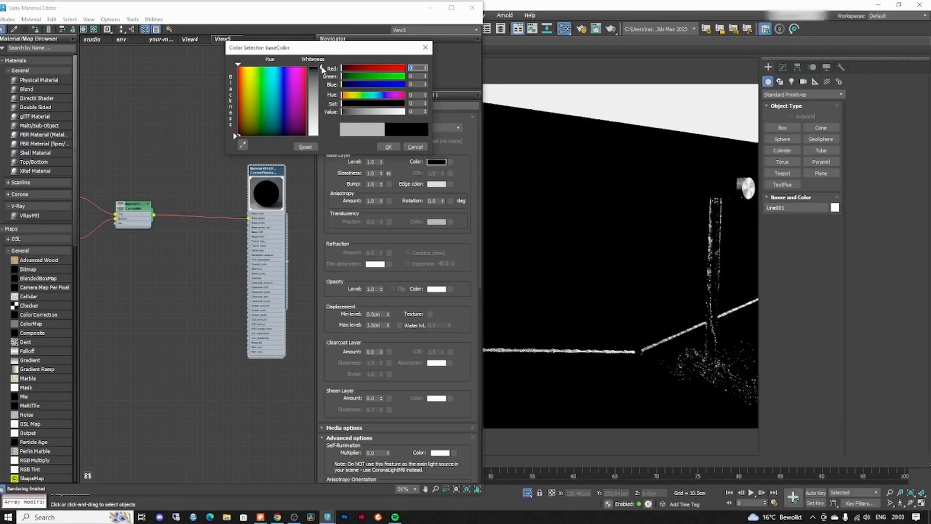
left_click(321, 112)
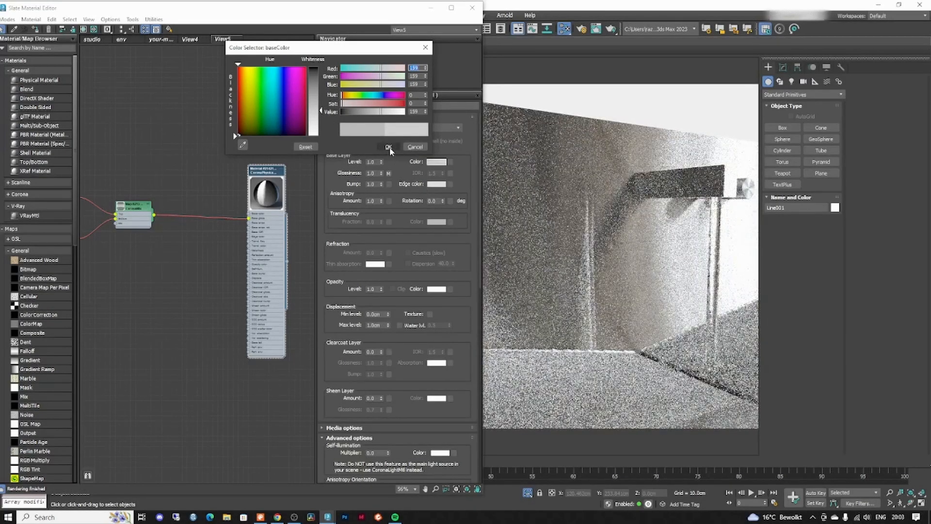
left_click(389, 147)
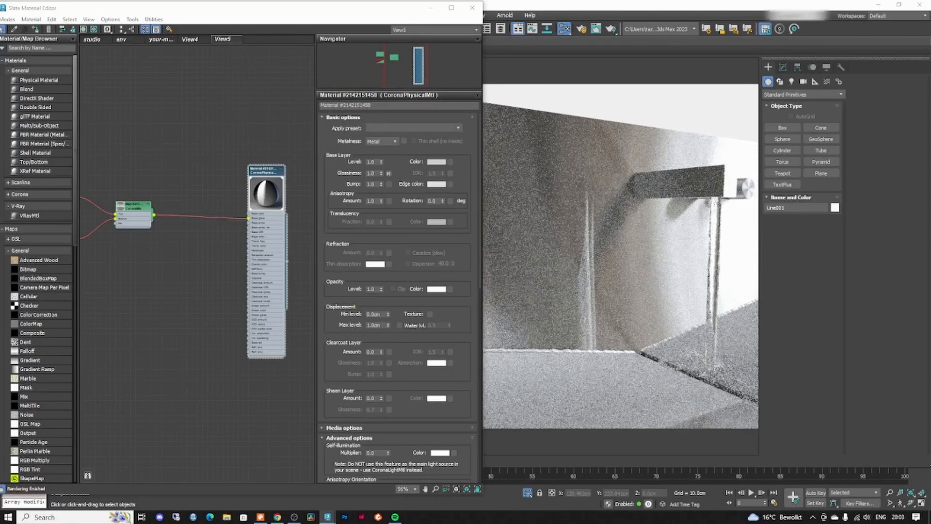
- Connect the CoronaBitmap to the material's base bump and set the bump amount to 0.2
mouse_move(177, 234)
middle_mouse_down()
mouse_move(207, 243)
mouse_move(181, 245)
middle_mouse_up()
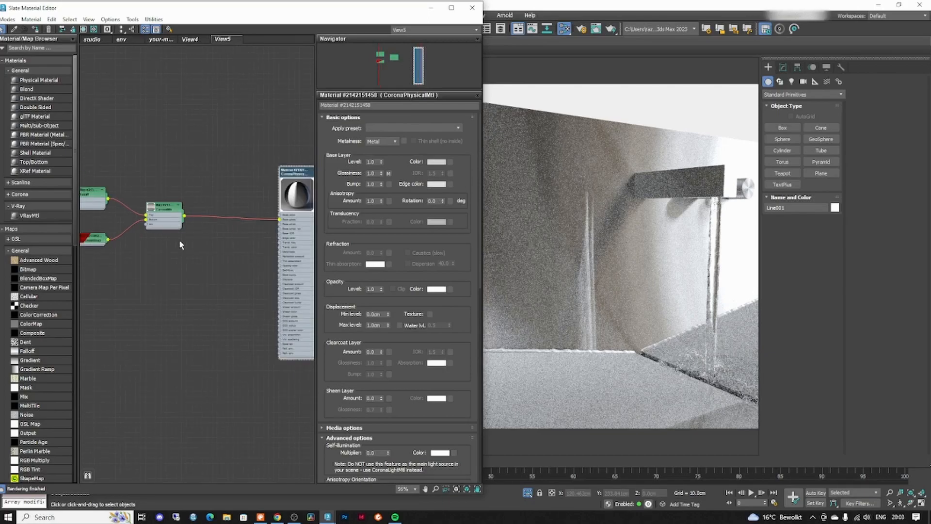
middle_click_drag(173, 252, 168, 257)
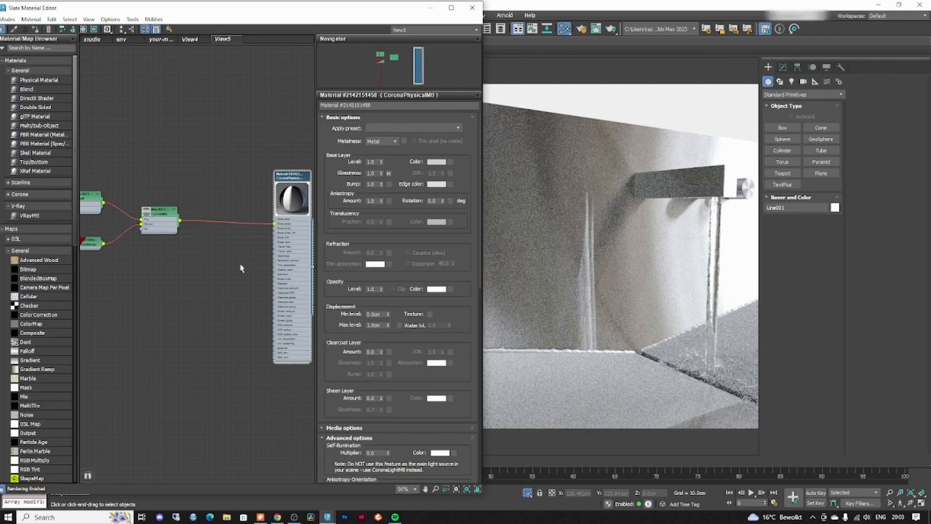
left_click_drag(99, 244, 389, 185)
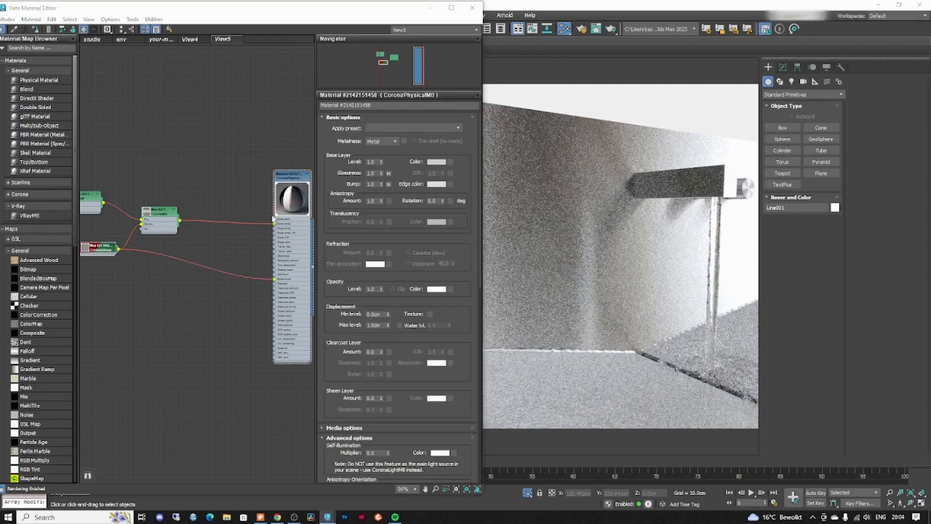
left_click(373, 184)
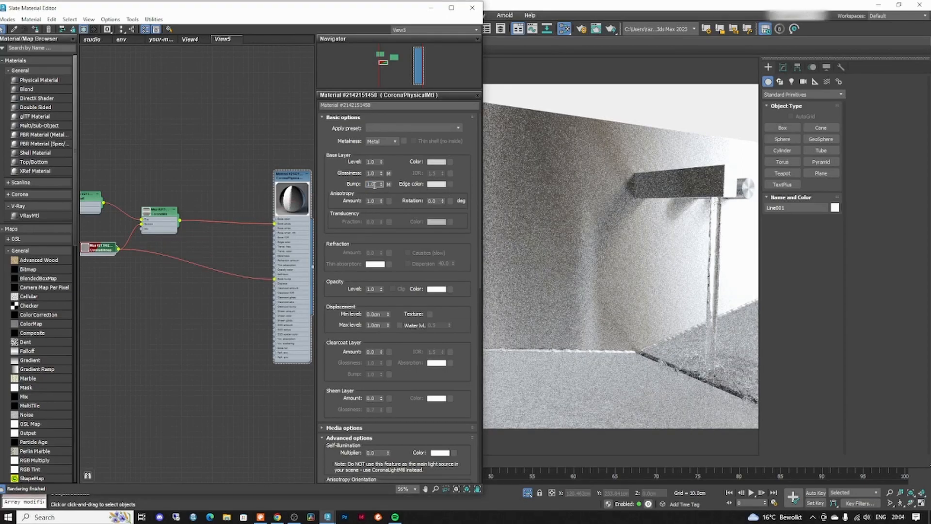
type("0.2")
key("Return")
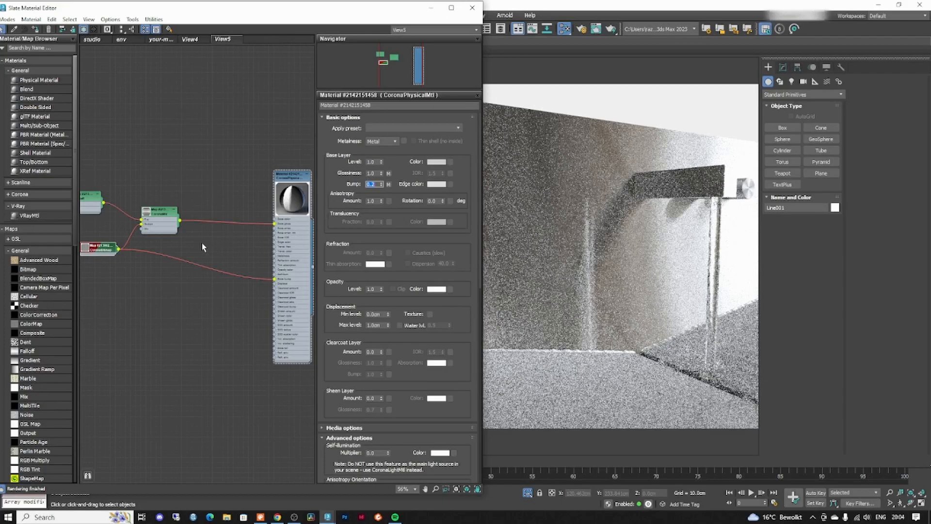
- Add a CoronaLayeredMtl node beside the existing brushed steel material
middle_click_drag(210, 246, 220, 239)
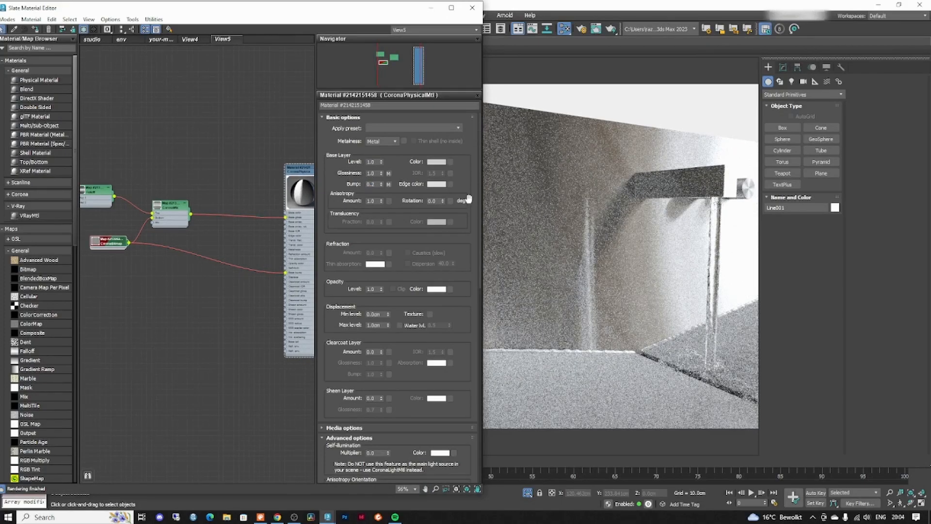
scroll(224, 231, "down", 3)
scroll(178, 239, "up", 1)
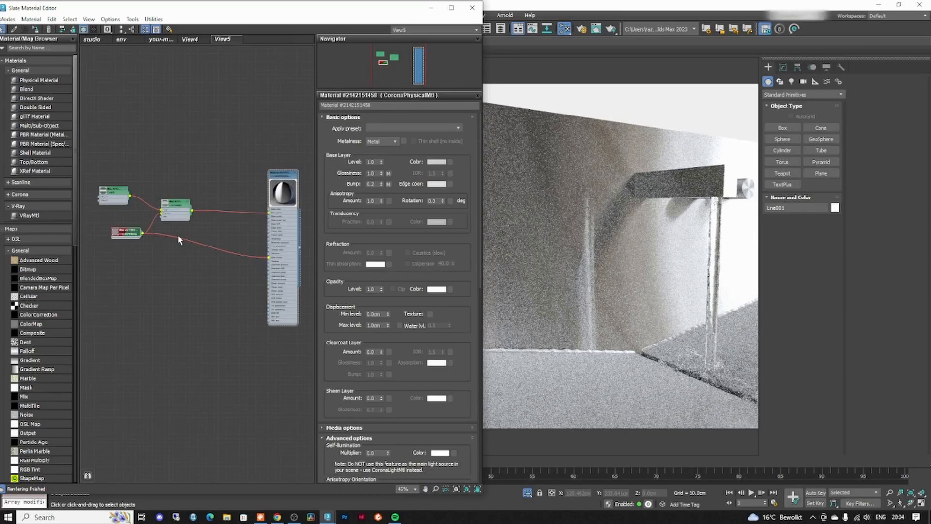
scroll(180, 239, "down", 1)
middle_click_drag(227, 252, 208, 257)
left_click(15, 251)
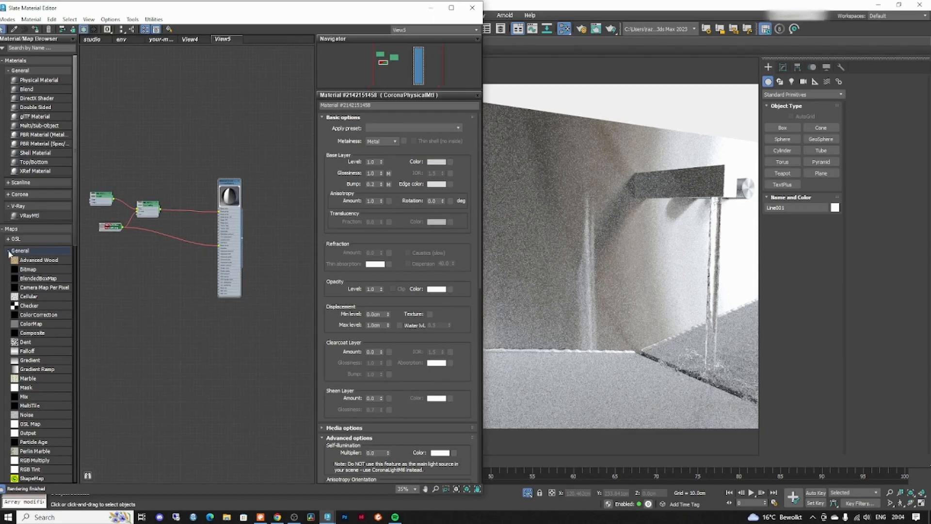
left_click(9, 252)
left_click(8, 275)
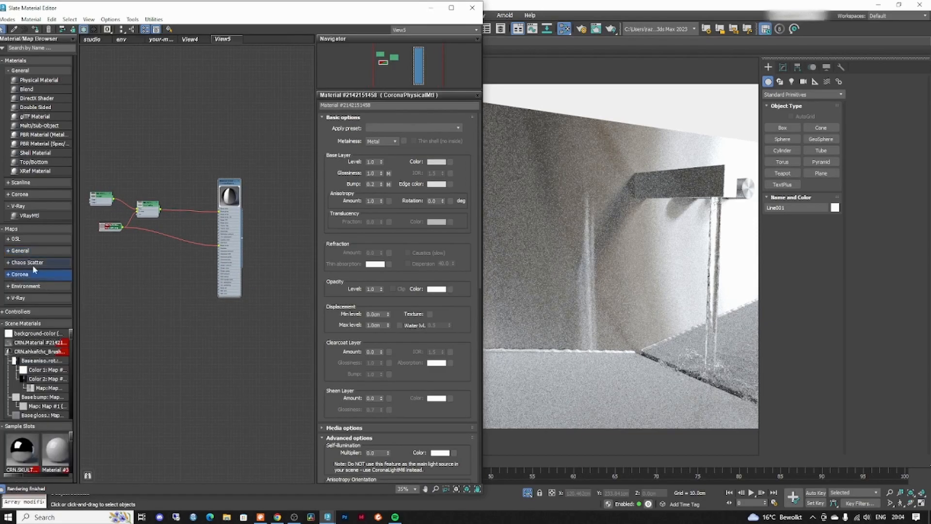
left_click(10, 195)
left_click(9, 195)
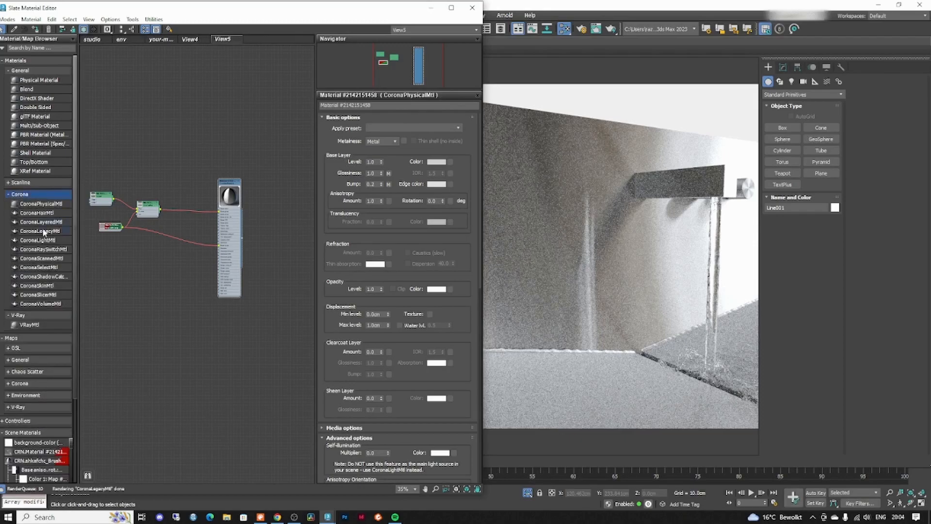
left_click_drag(55, 223, 283, 252)
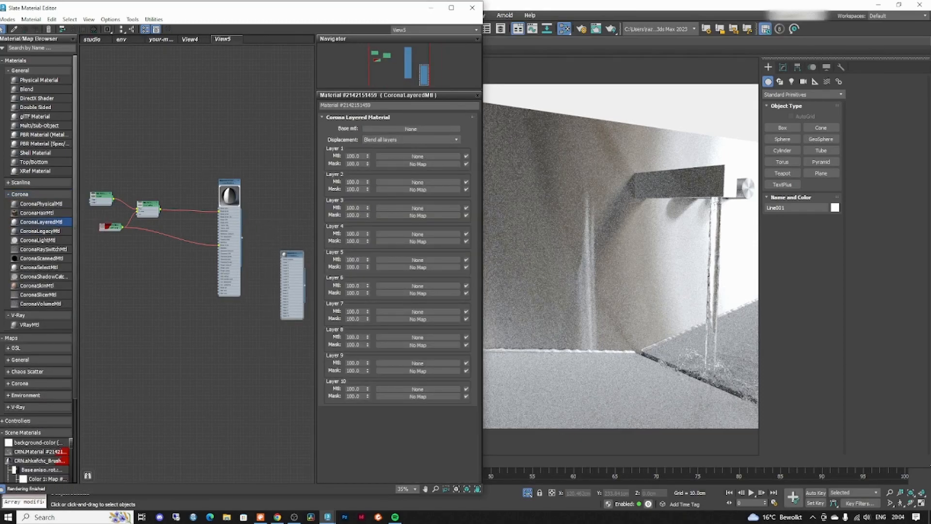
- Connect the brushed steel material as the layered material's base material and set its displacement to Add all layers
scroll(185, 264, "up", 3)
left_click_drag(204, 240, 330, 170)
left_click_drag(183, 259, 326, 188)
left_click_drag(183, 260, 248, 296)
left_click(388, 139)
left_click(386, 160)
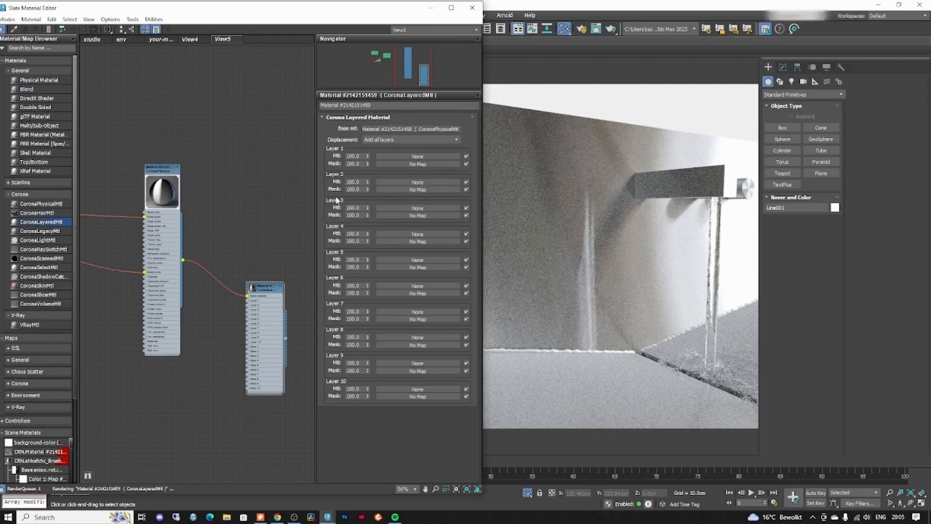
- Add a second CoronaPhysicalMtl node below the first one and open its parameters
scroll(249, 204, "down", 2)
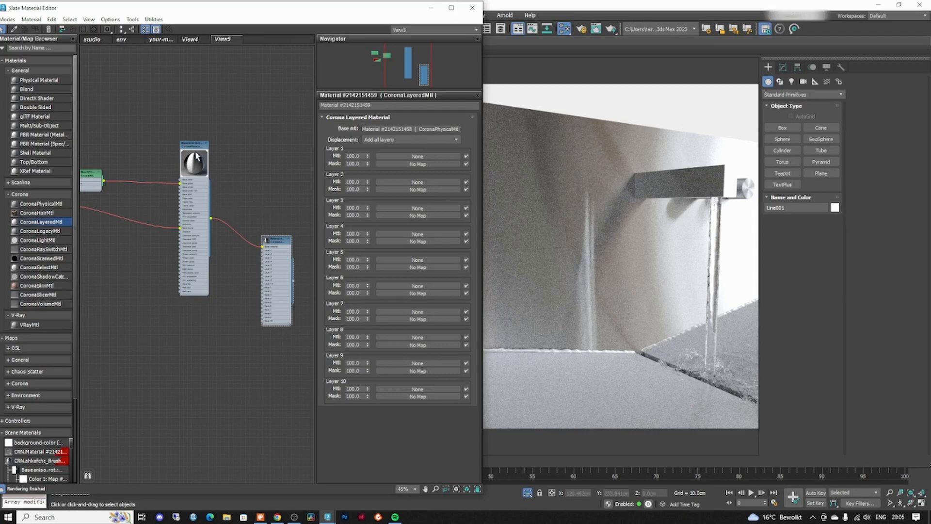
scroll(163, 210, "up", 5)
left_click(208, 228)
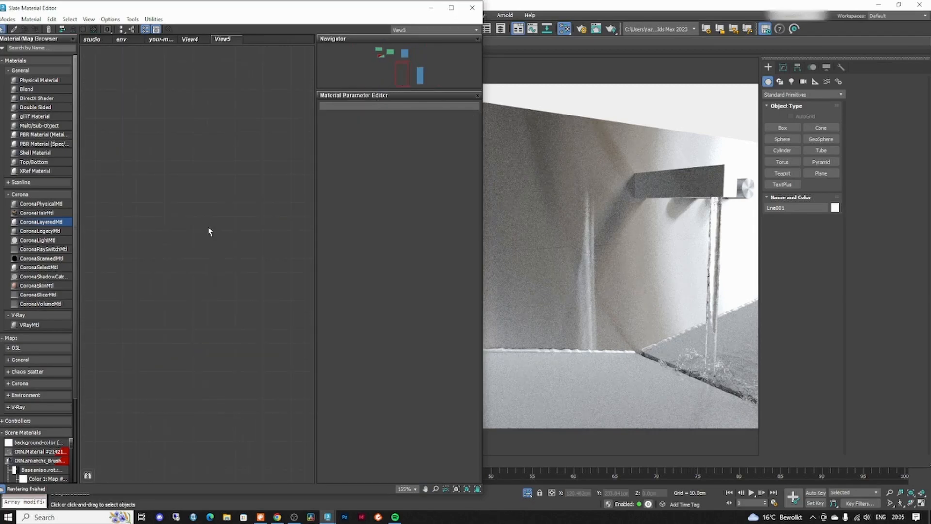
scroll(201, 92, "down", 5)
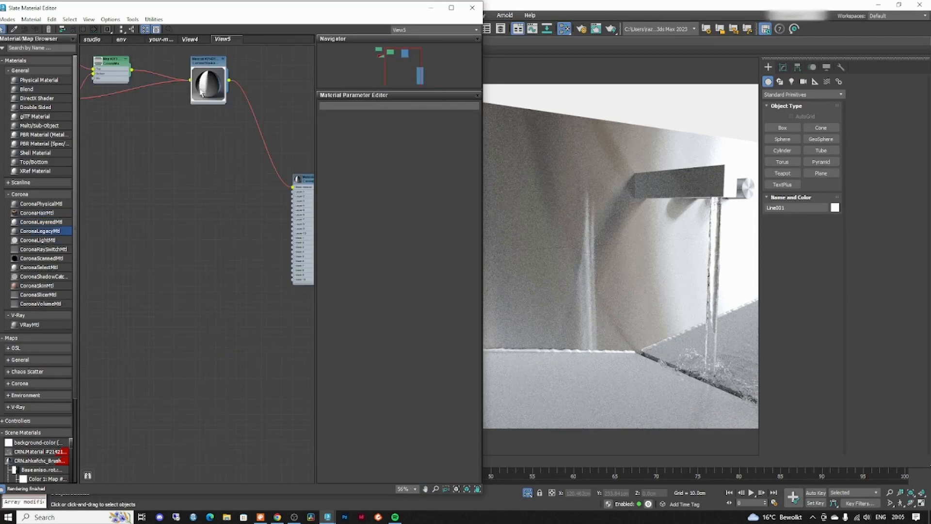
left_click_drag(42, 204, 204, 242)
double_click(203, 243)
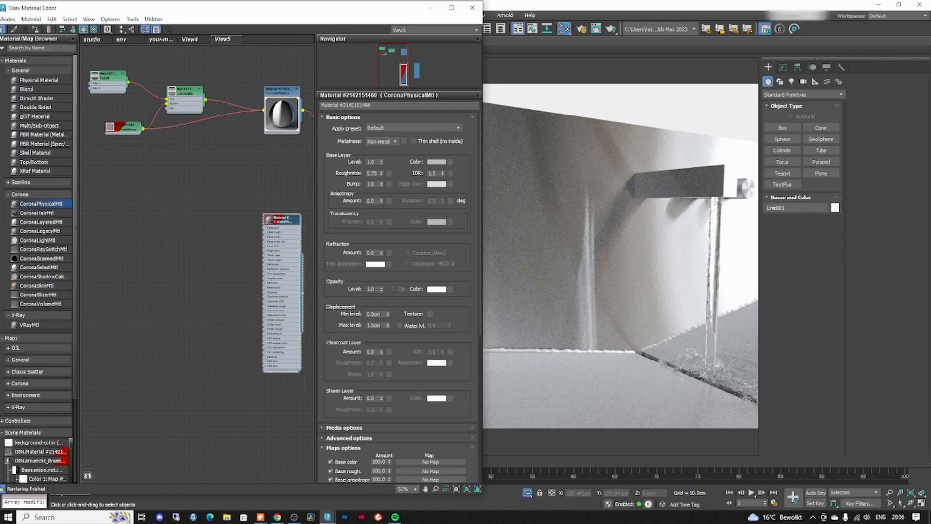
- Set the second Corona Physical Material's metalness to Metal and switch its roughness mode to glossiness
left_click(382, 141)
left_click(378, 155)
scroll(421, 320, "down", 5)
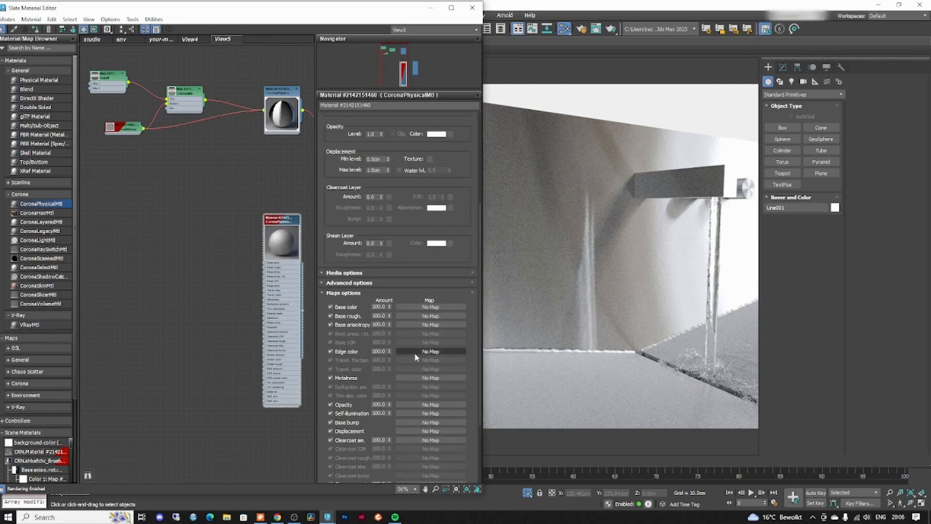
left_click(421, 284)
left_click(395, 383)
left_click(388, 400)
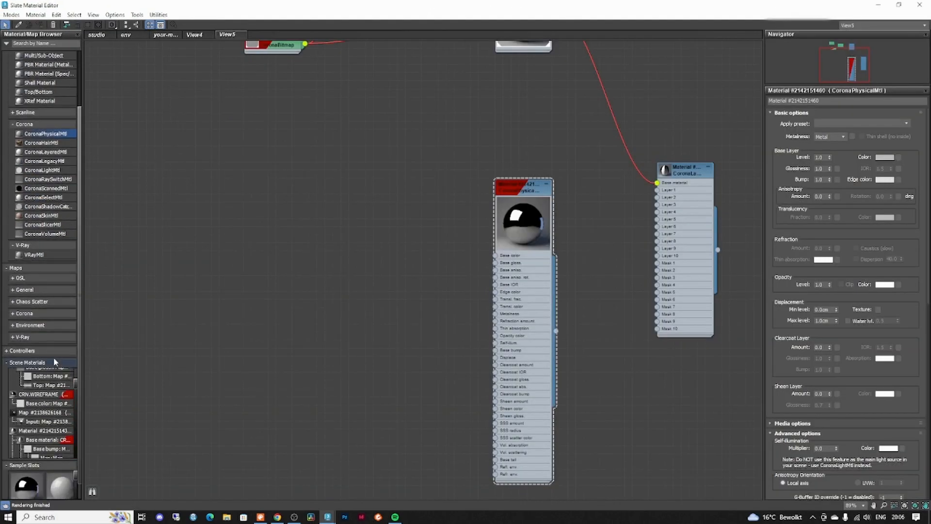
- Add a CoronaBitmap loading Brushed Stell_D_2.jpg and connect it to the second physical material's base glossiness
scroll(45, 264, "down", 3)
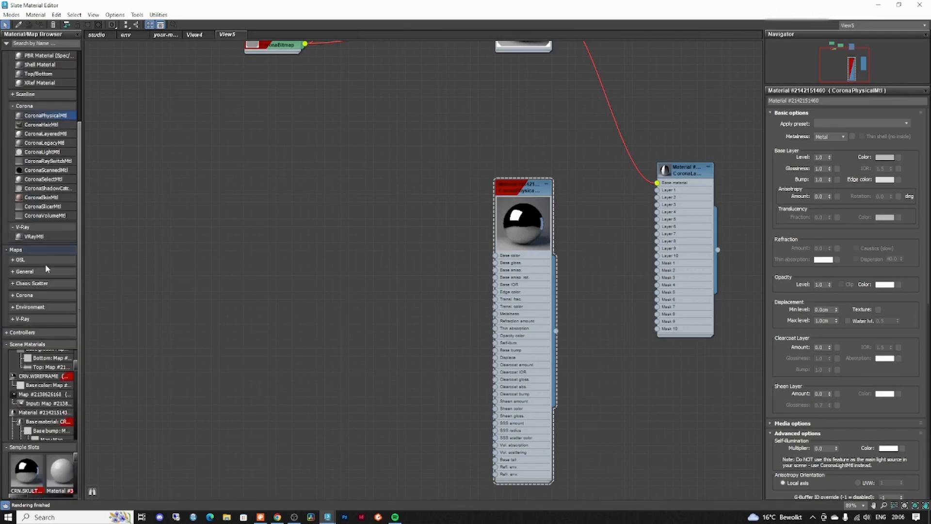
left_click(44, 294)
left_click(46, 303)
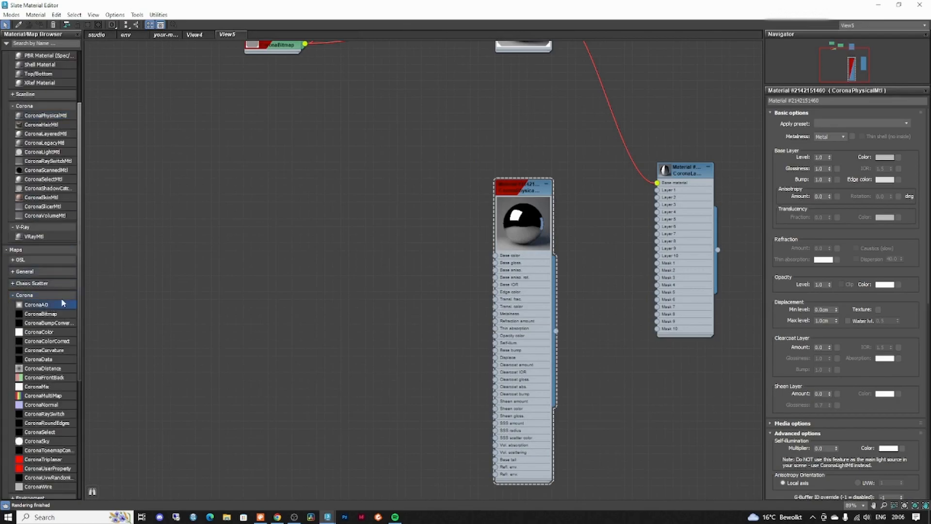
left_click_drag(40, 314, 300, 223)
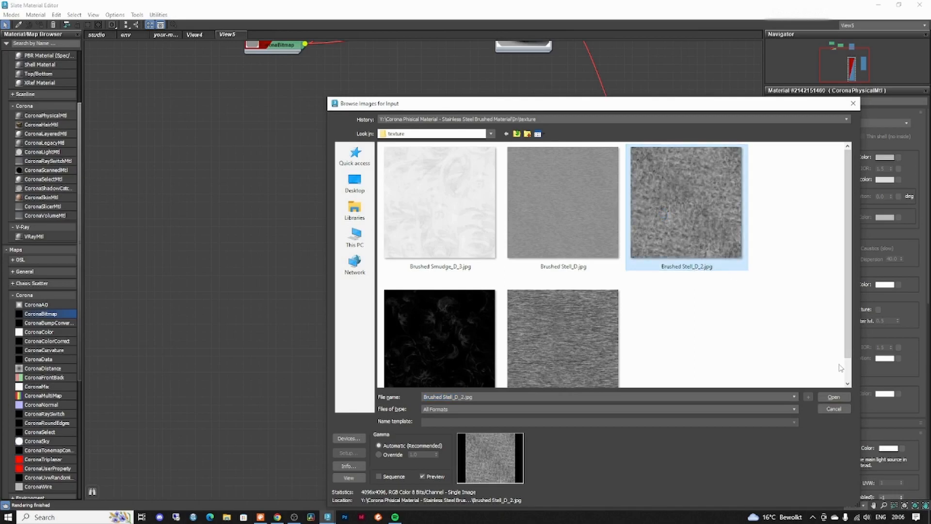
left_click(833, 396)
left_click_drag(313, 230, 837, 171)
left_click_drag(288, 232, 280, 249)
scroll(537, 214, "up", 5)
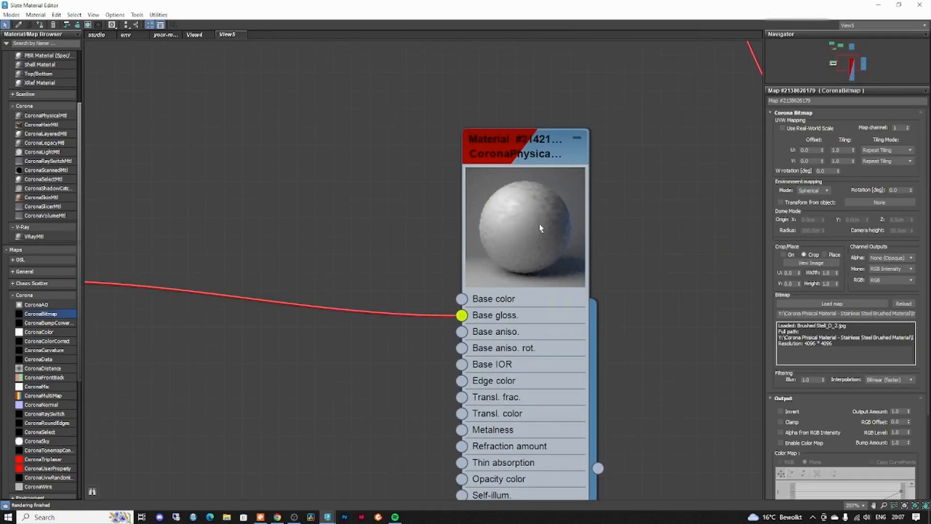
scroll(547, 199, "down", 4)
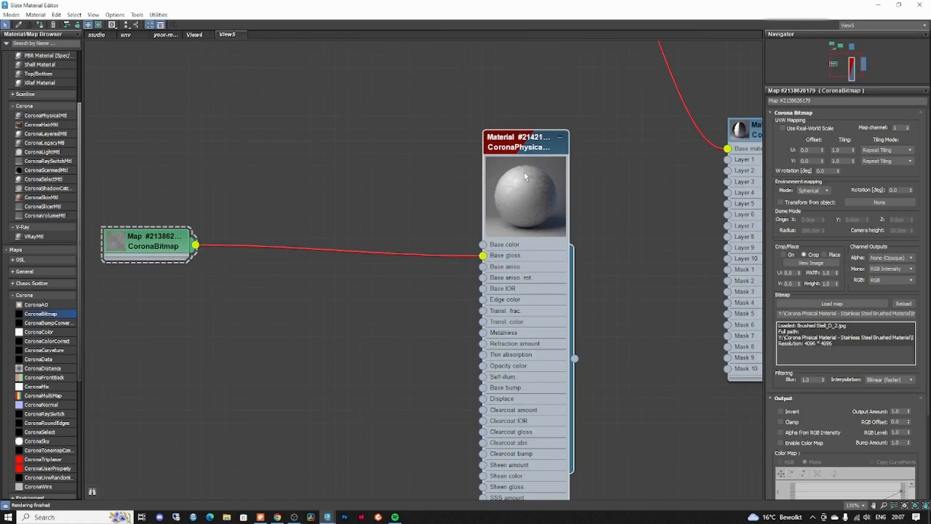
left_click_drag(238, 257, 237, 269)
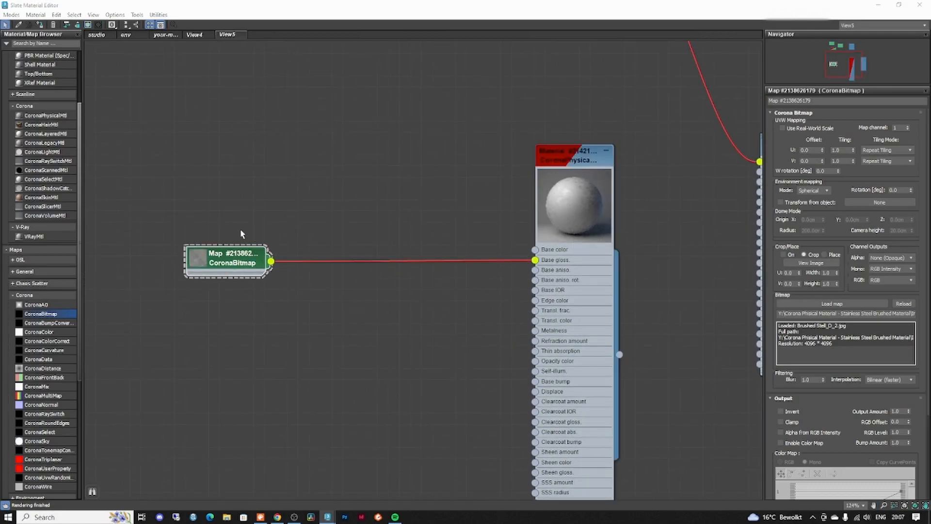
- Insert a Color Correction map between the new CoronaBitmap and the base glossiness input
scroll(70, 169, "up", 4)
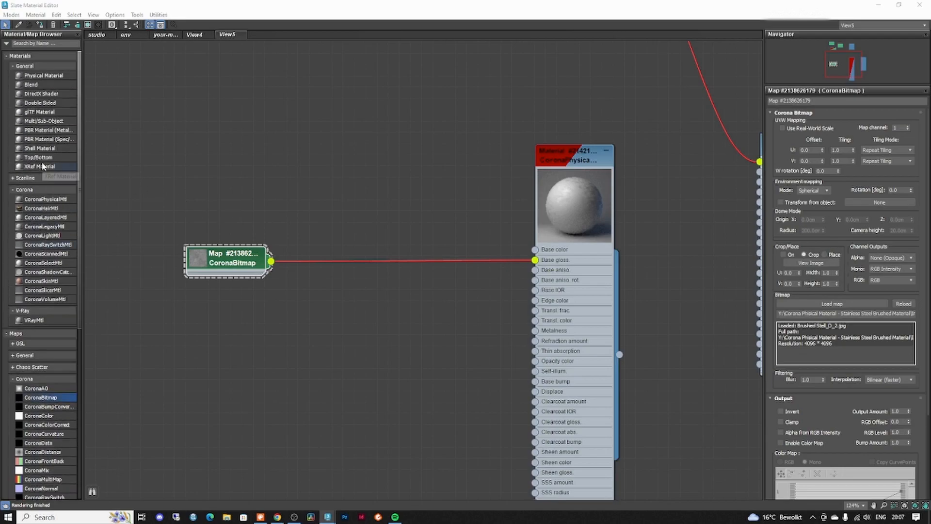
left_click(58, 355)
scroll(48, 305, "down", 6)
scroll(48, 304, "down", 3)
left_click(47, 224)
left_click_drag(41, 226, 383, 259)
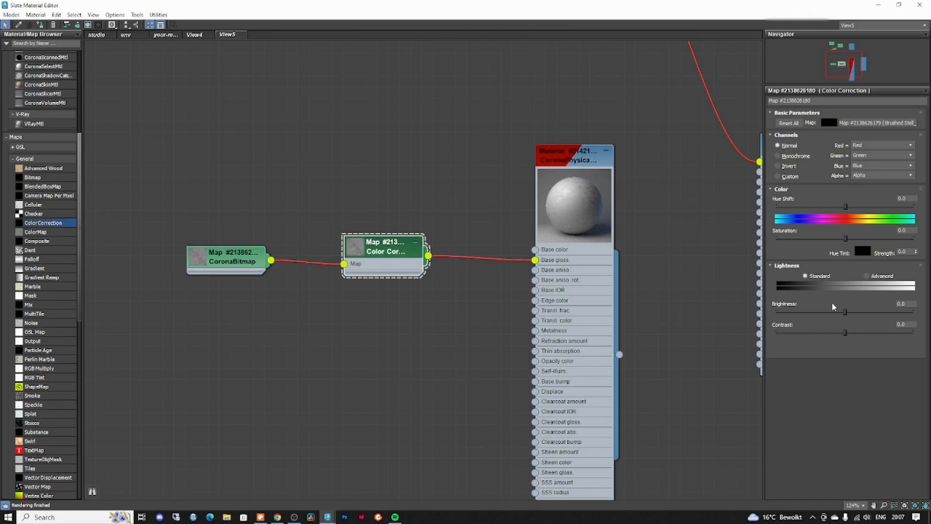
- Raise the Color Correction's brightness to about 42 and tidy the positions of the connected nodes
left_click_drag(845, 311, 874, 311)
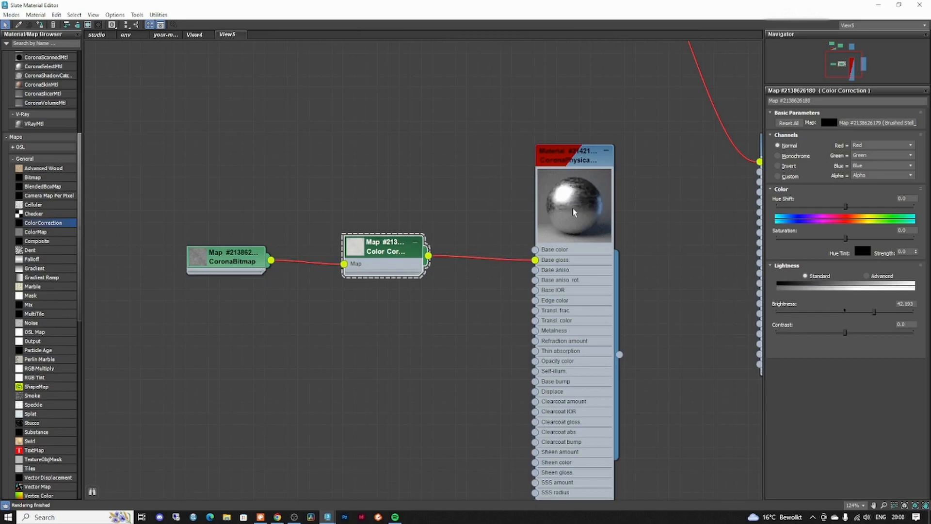
scroll(574, 210, "up", 6)
scroll(561, 222, "down", 5)
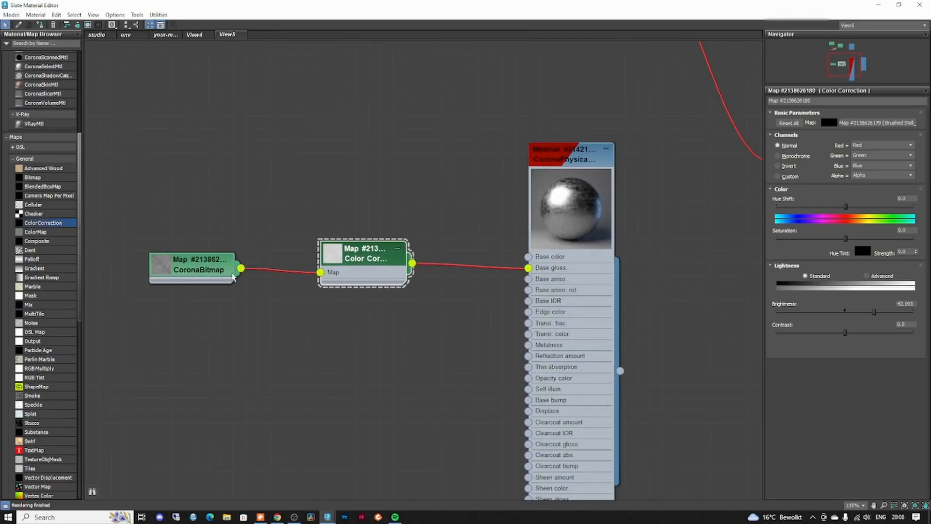
left_click_drag(584, 159, 608, 147)
left_click_drag(361, 276, 361, 252)
left_click_drag(188, 280, 188, 256)
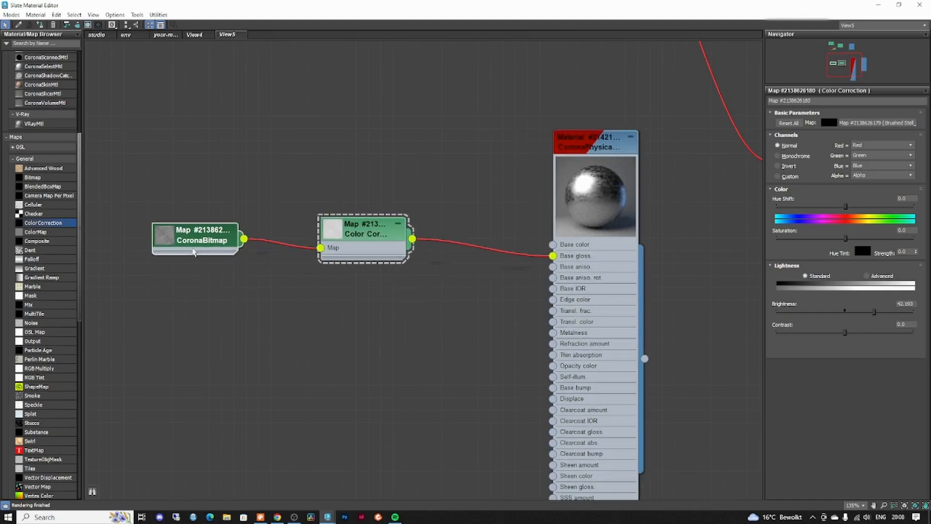
- Duplicate the Color Correction map and connect the copy through a CoronaBumpConverter to the second material's base bump
left_click_drag(367, 240, 331, 363, "shift")
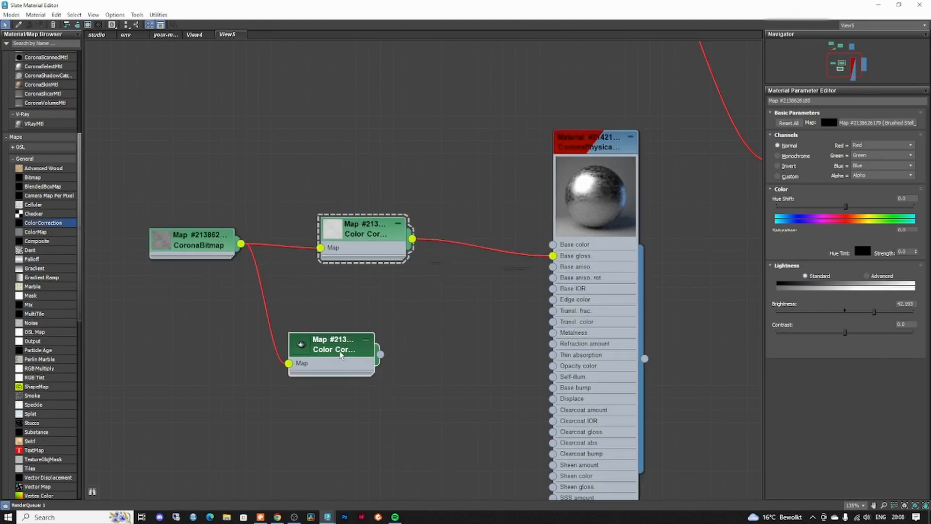
scroll(55, 313, "down", 8)
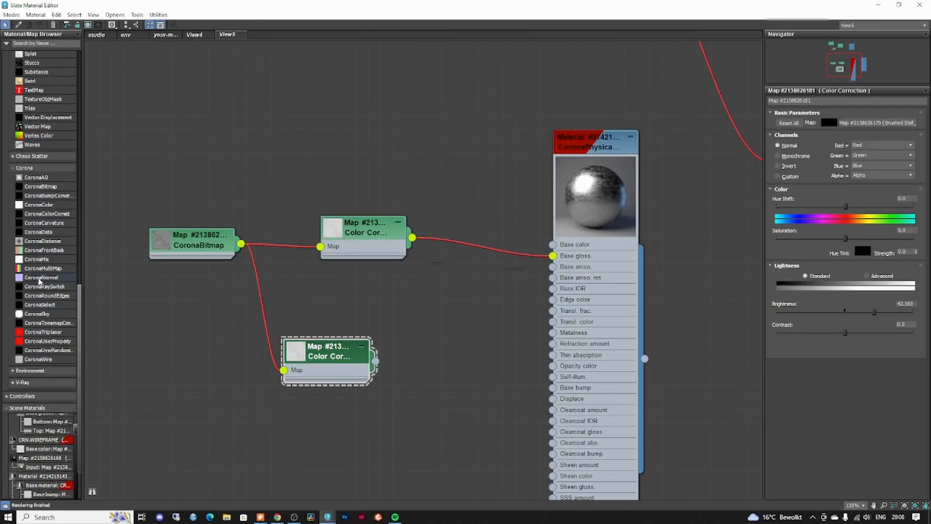
left_click_drag(54, 197, 435, 335)
left_click_drag(346, 355, 322, 354)
left_click_drag(351, 360, 394, 358)
left_click_drag(485, 349, 553, 388)
left_click_drag(329, 348, 329, 335)
left_click_drag(460, 341, 461, 356)
- Connect the second physical material to Layer 1 of the layered material and enlarge the layered material's preview
double_click(606, 205)
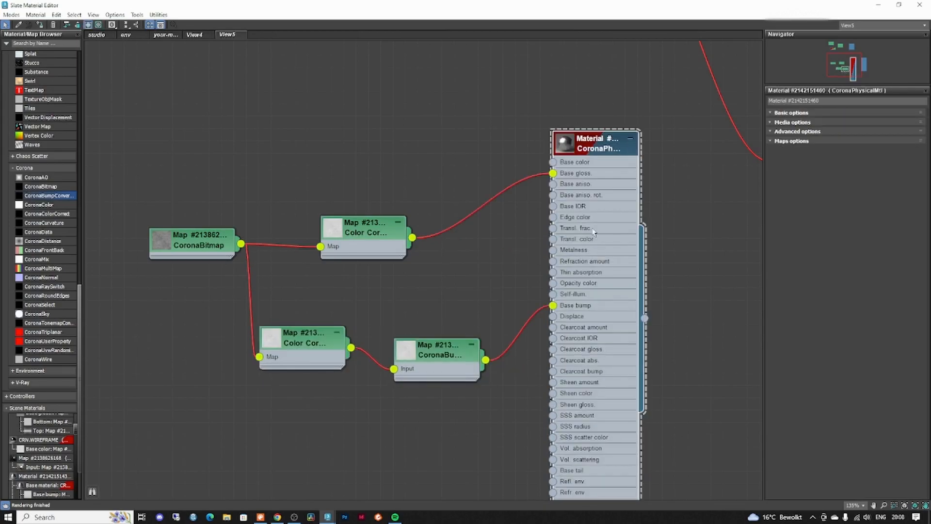
double_click(563, 144)
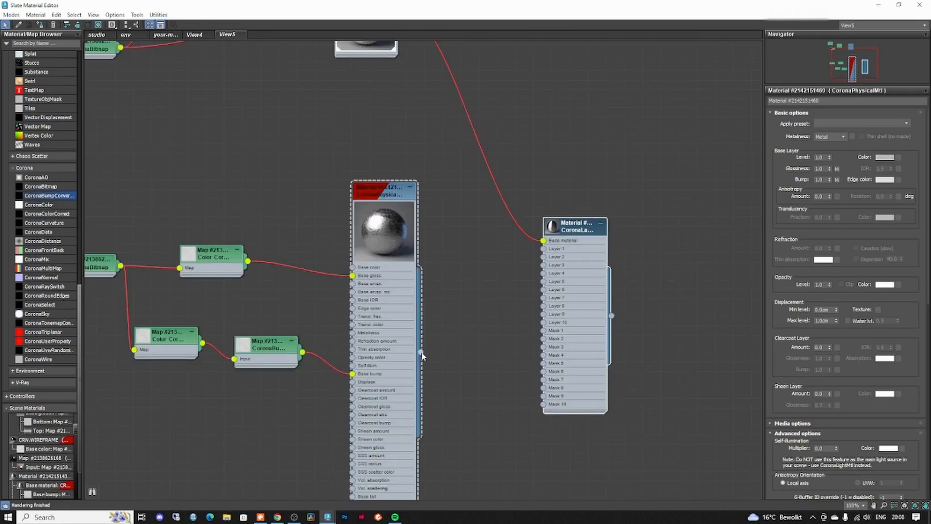
left_click_drag(421, 352, 543, 248)
double_click(600, 270)
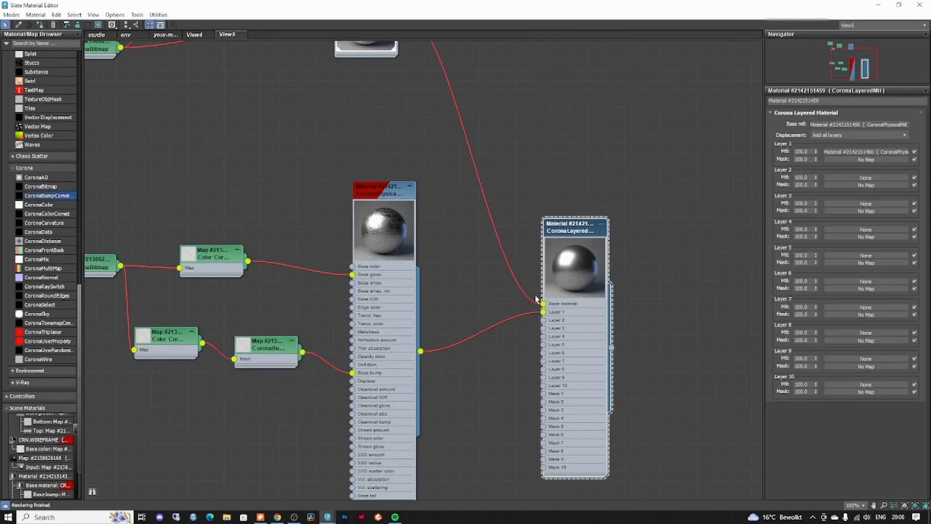
key("Delete")
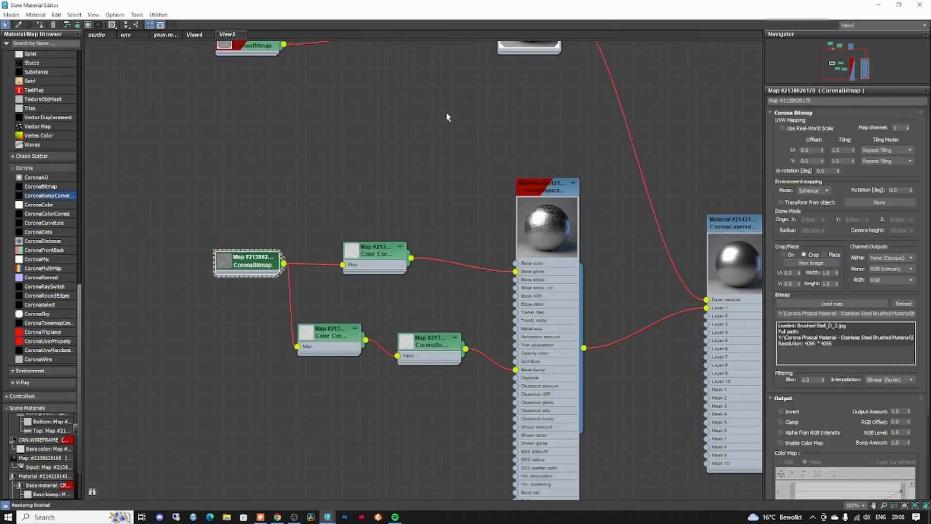
- Uncover the perspective viewport and show the second material's CoronaBitmap in it
left_click_drag(447, 6, 648, 24)
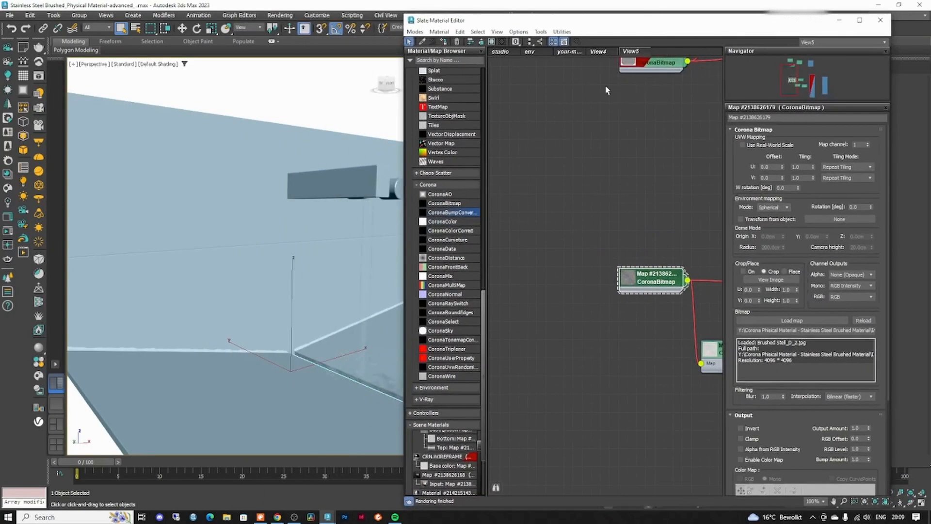
left_click(492, 42)
left_click(505, 53)
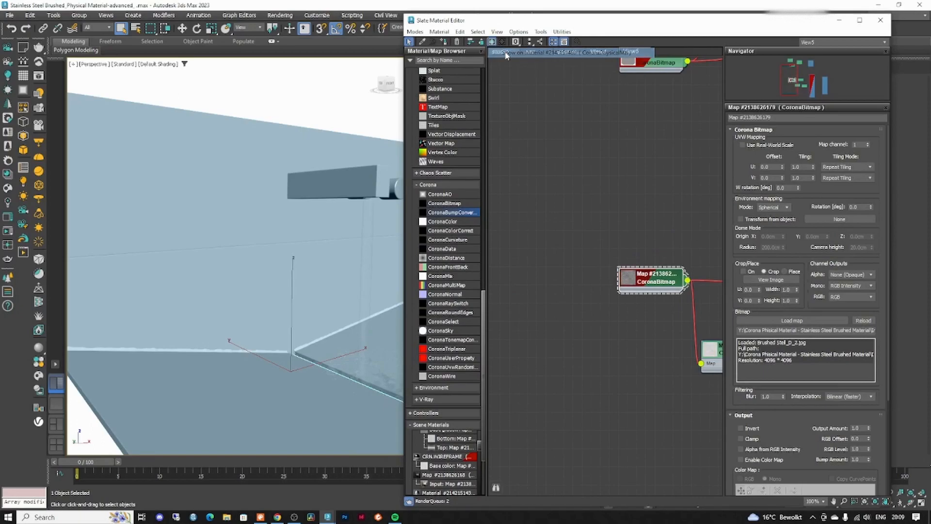
left_click_drag(645, 282, 618, 281)
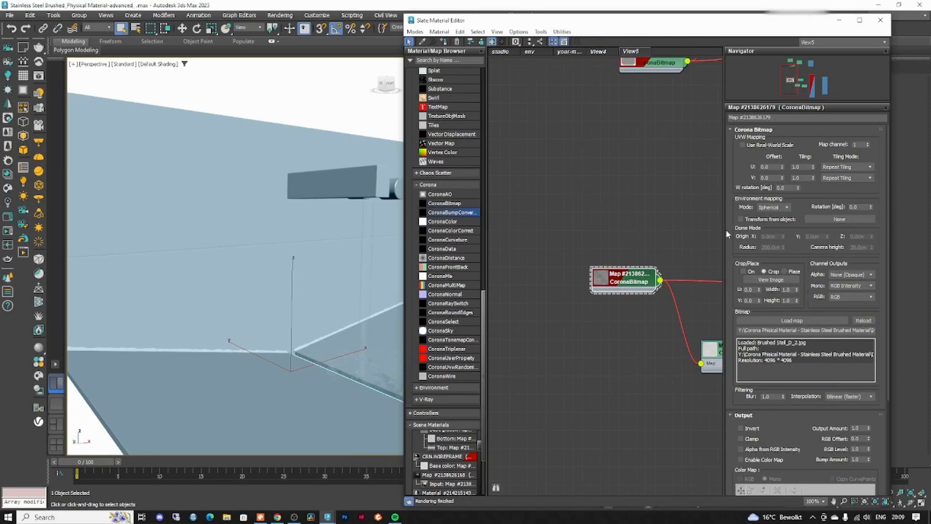
- Enable real-world scale for the second material's CoronaBitmap and set its width and height to 600 cm
left_click(755, 145)
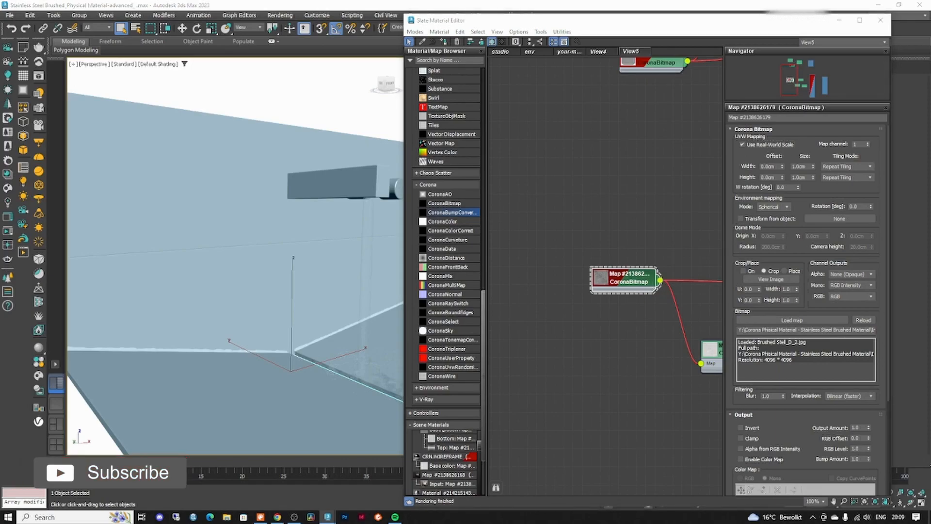
left_click(794, 166)
double_click(806, 166)
type("600")
key("Return")
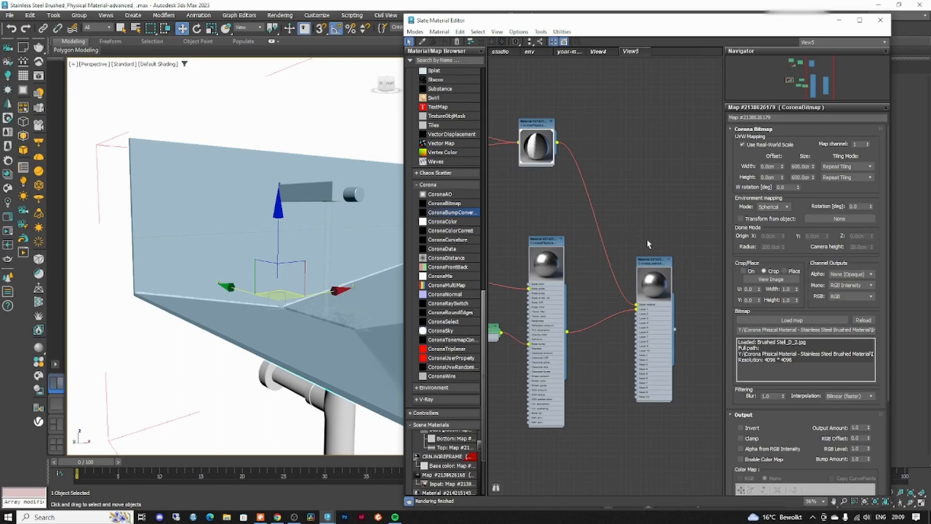
- Assign the layered material to the sink object, then clear the object selection in the viewport
left_click_drag(654, 265, 678, 263)
left_click(303, 140)
left_click(284, 159)
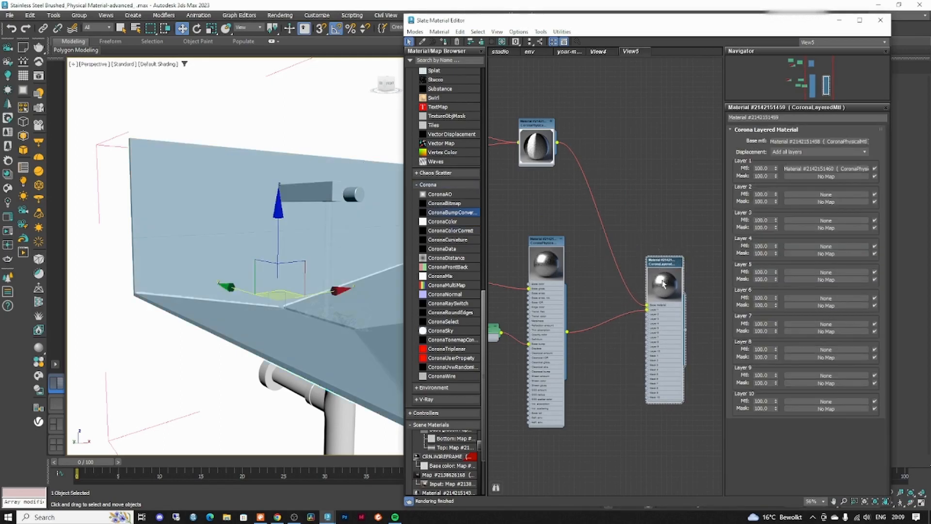
scroll(682, 270, "up", 5)
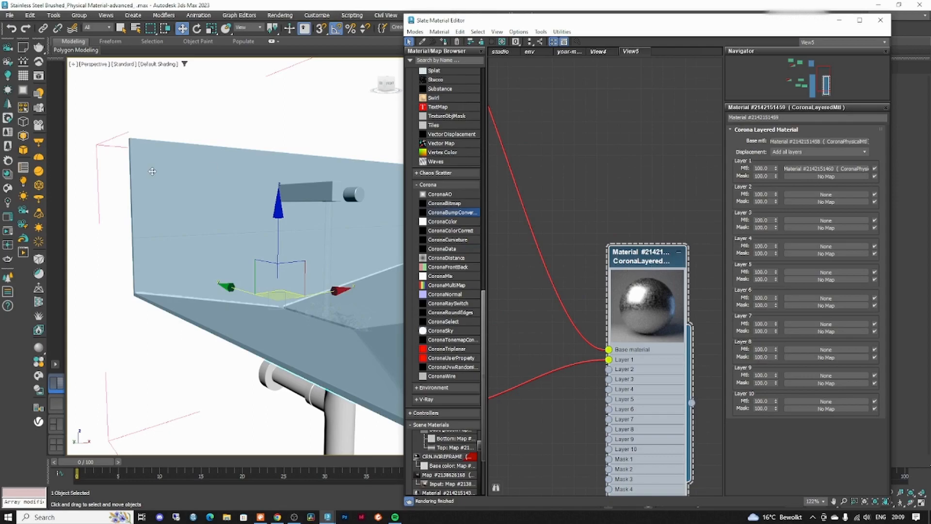
left_click(444, 42)
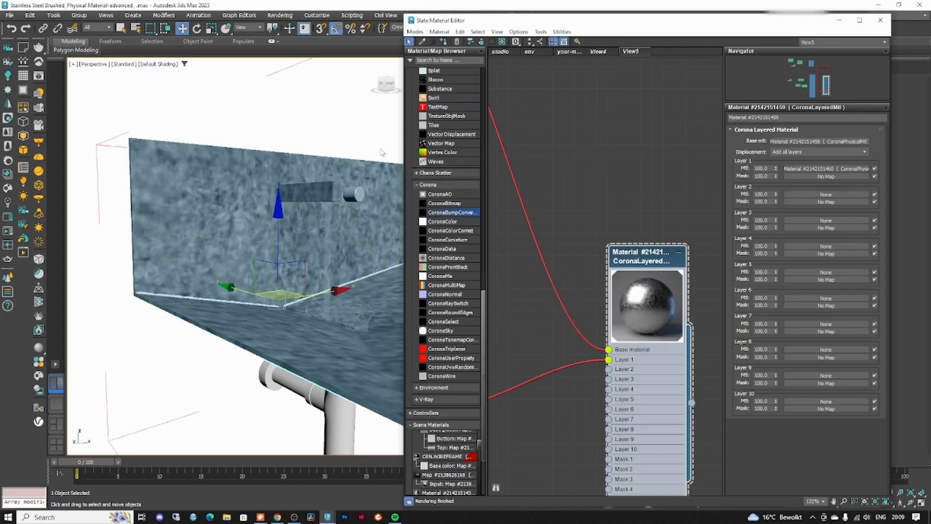
left_click(328, 135)
- Check the real-world width and height of the second material's CoronaBitmap against the texture shown on the sink
middle_click_drag(608, 208, 723, 209)
middle_click_drag(507, 213, 722, 213)
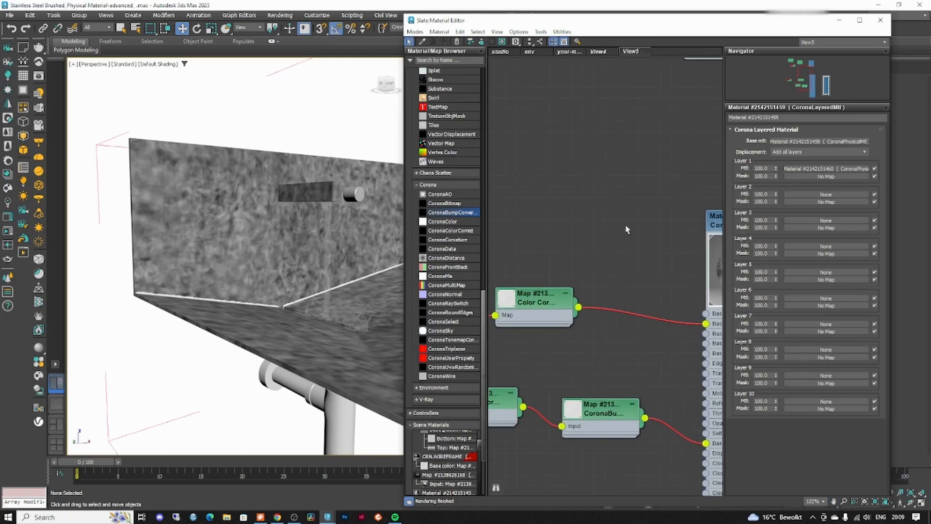
scroll(541, 275, "down", 3)
middle_click_drag(556, 264, 552, 301)
double_click(553, 302)
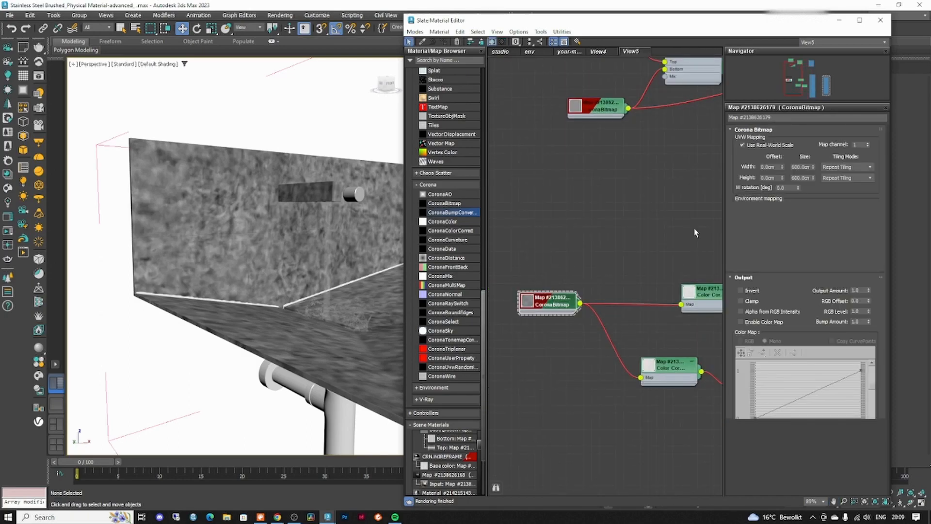
double_click(803, 168)
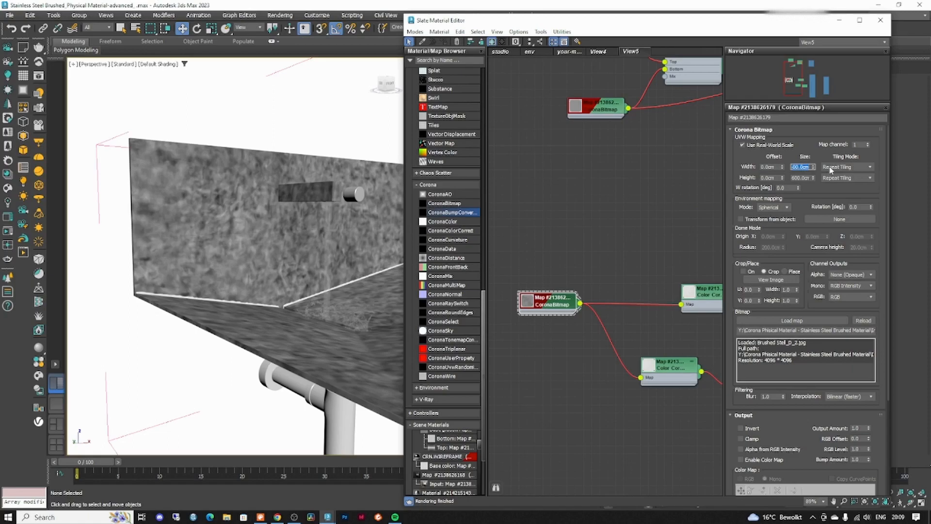
key("Tab")
left_click(303, 163)
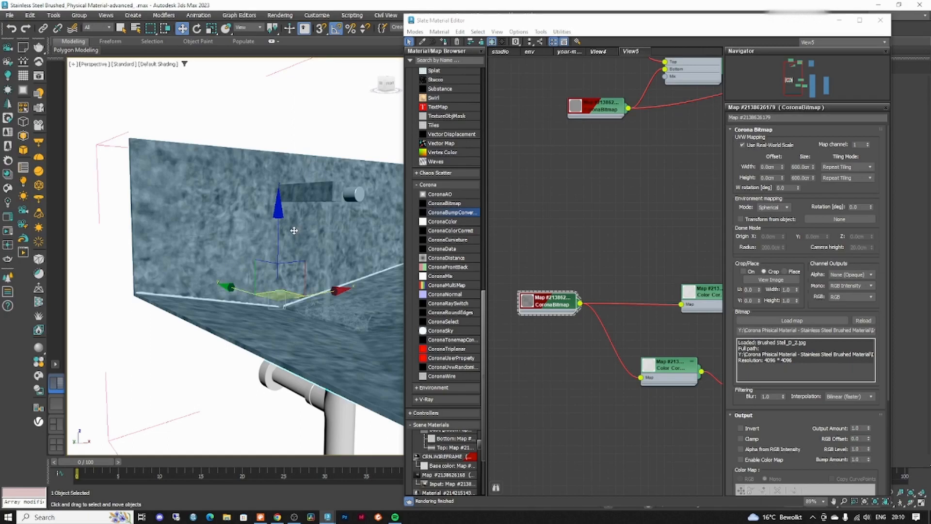
left_click(807, 167)
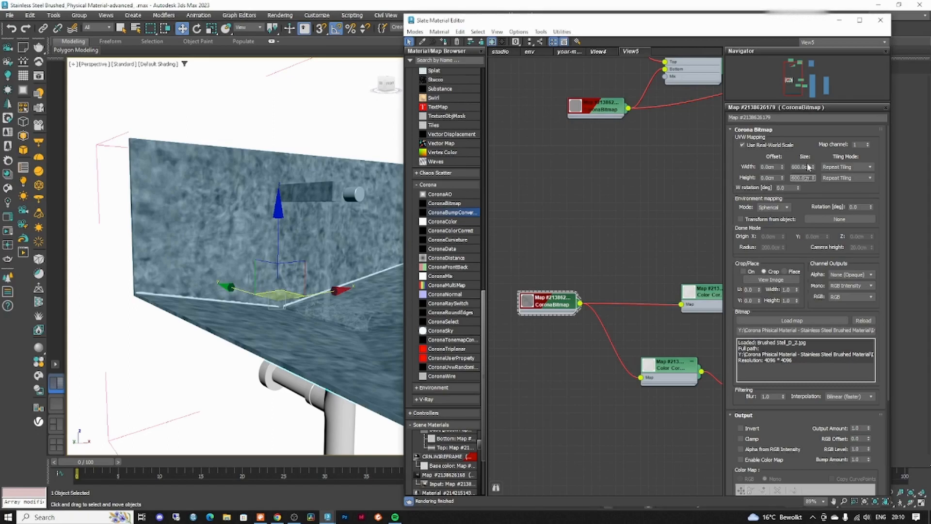
double_click(807, 167)
double_click(806, 178)
- Orbit the perspective view to show the sink's basin and faucet with the material editor hidden, and bring the editor back
left_click(839, 20)
middle_click_drag(398, 218, 312, 208, "alt")
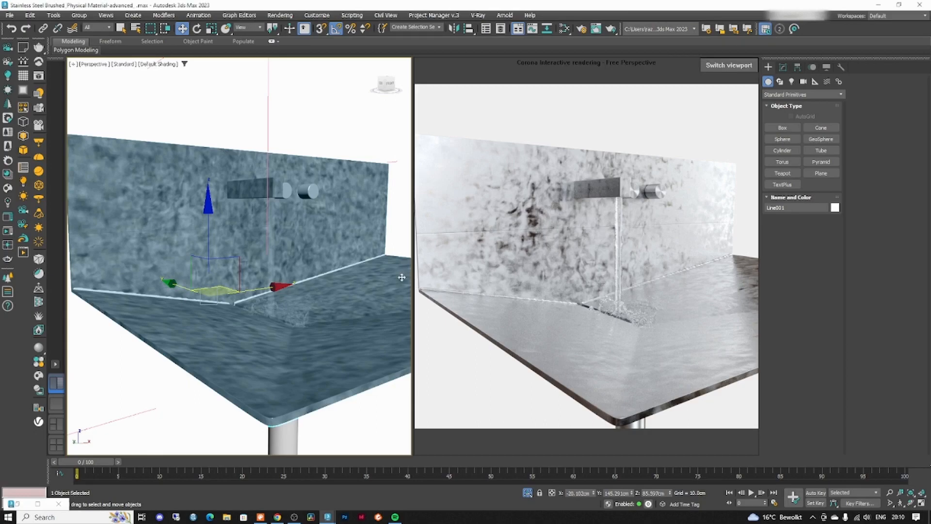
key("m")
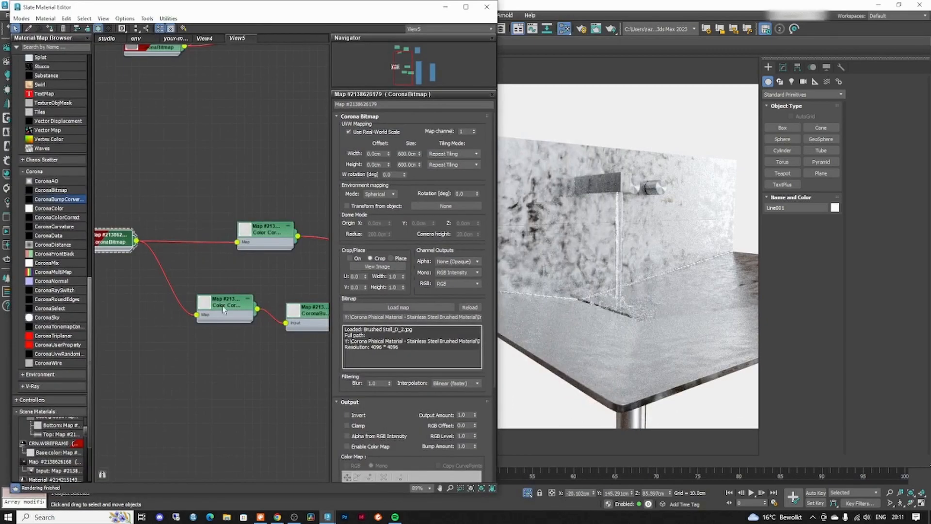
- Duplicate the second material's CoronaBitmap and connect the copy to Mask 1 of the layered material
scroll(223, 311, "down", 5)
left_click_drag(209, 429, 222, 392, "shift")
double_click(222, 392)
middle_click_drag(286, 380, 179, 358)
left_click_drag(257, 199, 258, 254)
scroll(238, 299, "up", 1)
scroll(203, 320, "down", 1)
left_click_drag(111, 371, 214, 335)
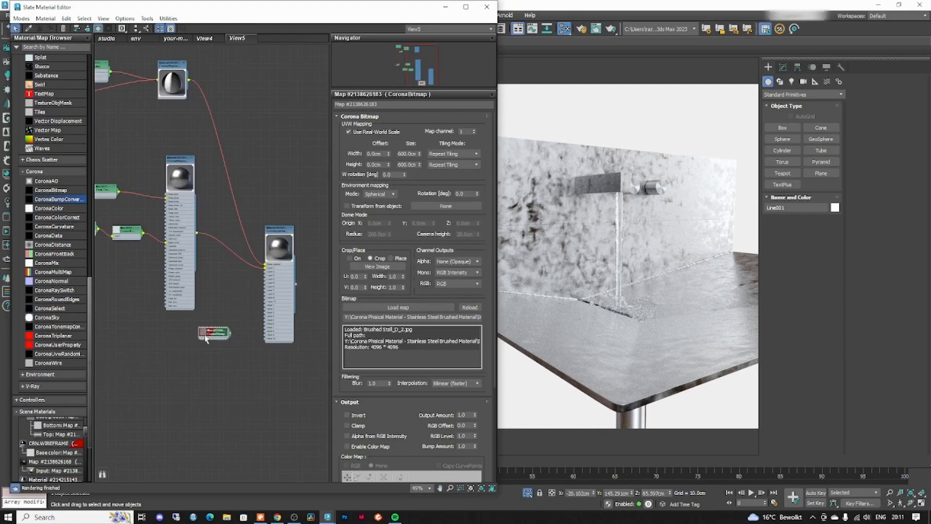
scroll(267, 270, "up", 8)
left_click_drag(229, 414, 265, 376)
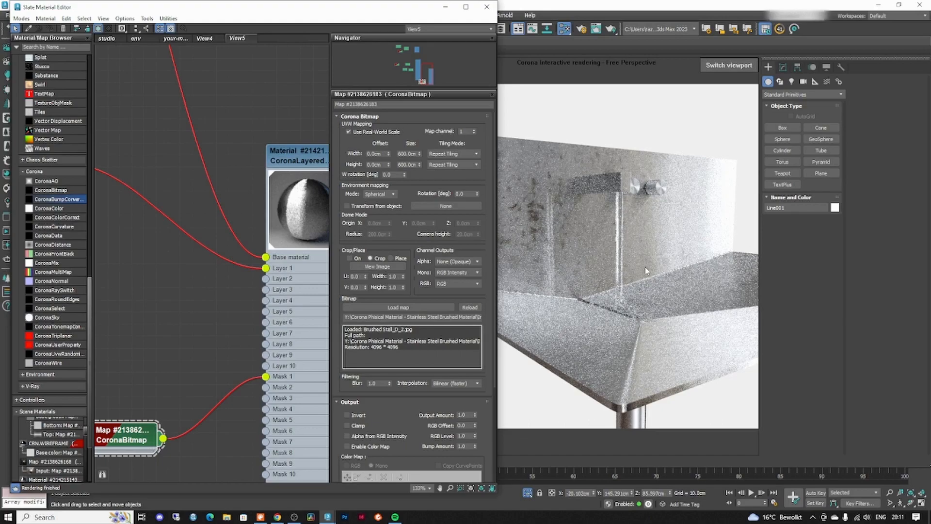
- Set the mask bitmap's RGB offset to -0.15 and its RGB level to 1.02
left_click_drag(474, 425, 475, 430)
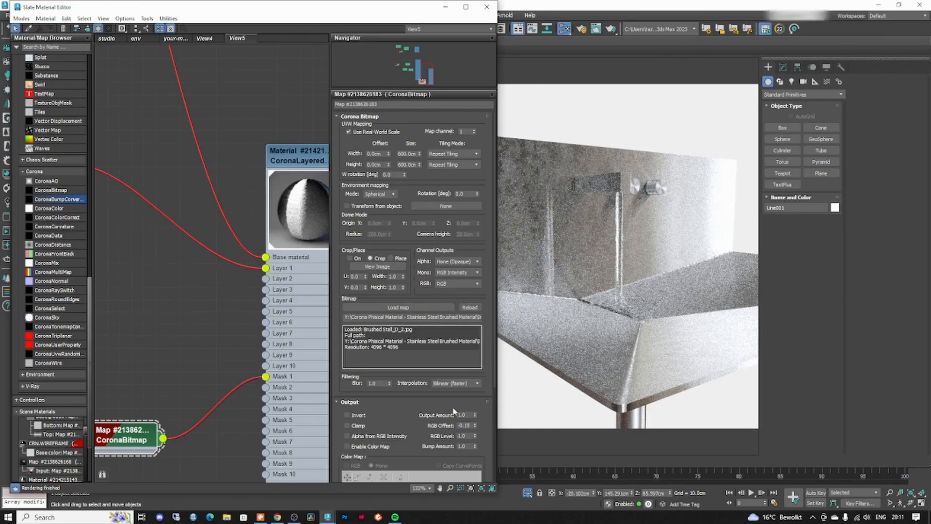
left_click_drag(475, 438, 477, 418)
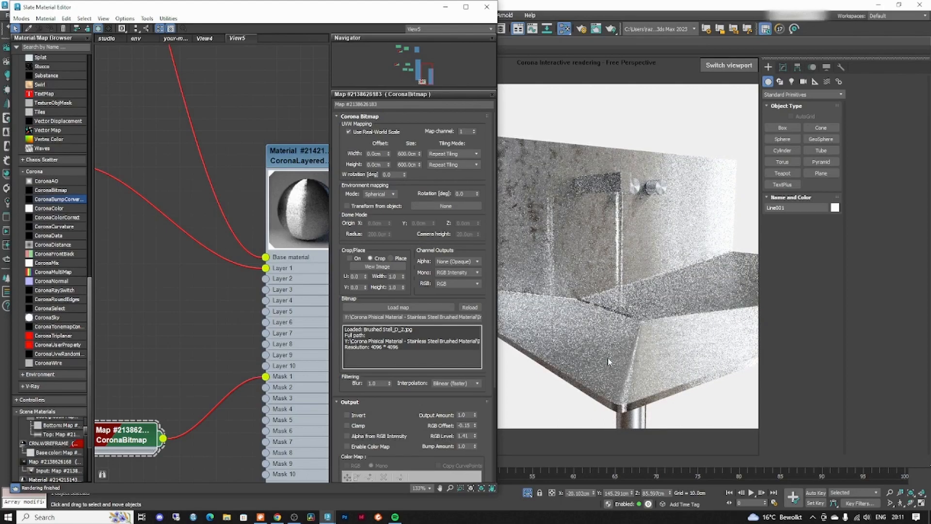
right_click(475, 435)
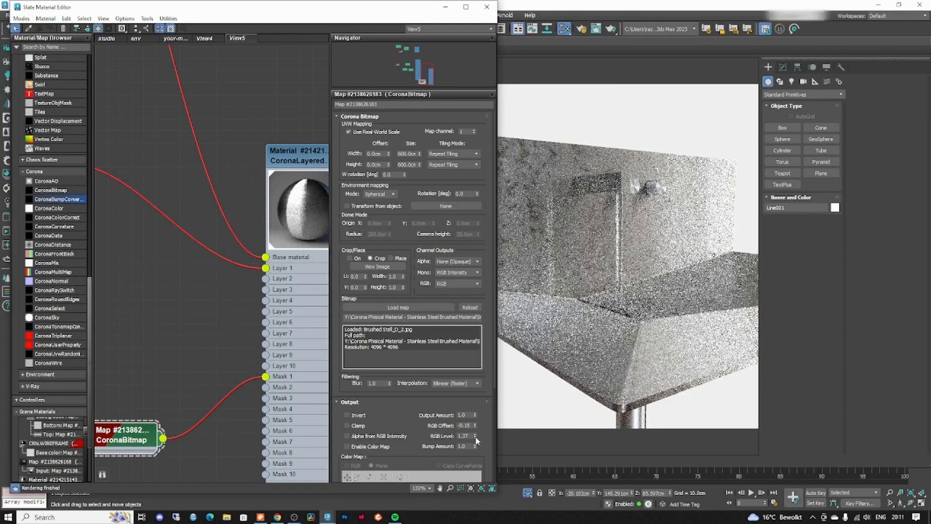
left_click(475, 435)
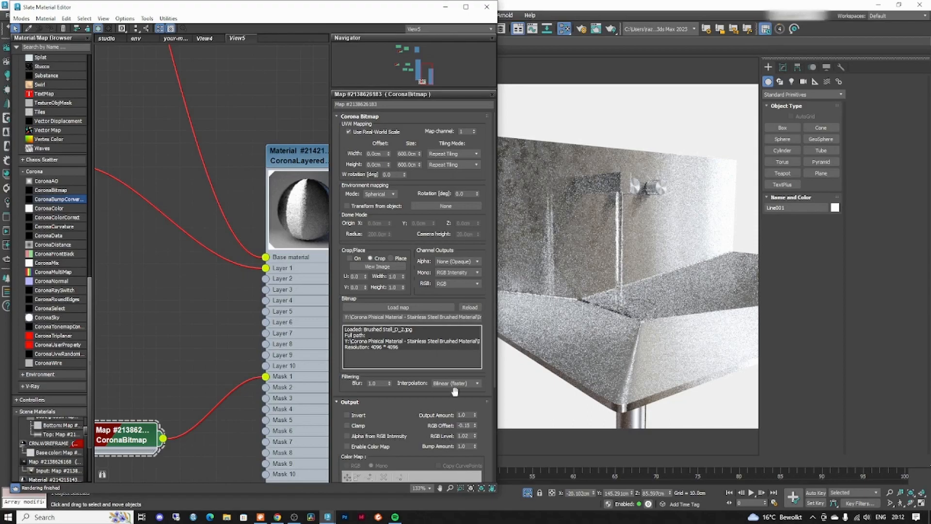
- Rearrange the layered material, mask bitmap and base material nodes to space out the graph
scroll(294, 274, "down", 5)
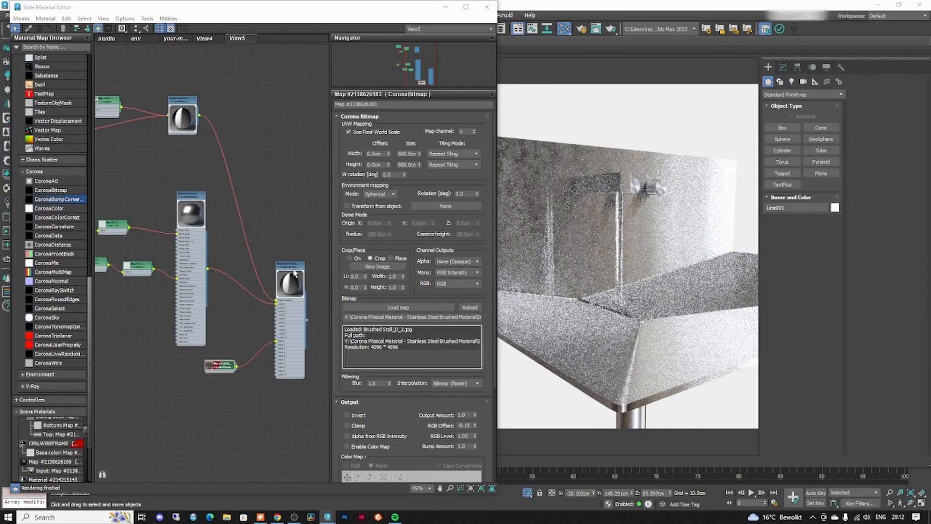
left_click_drag(295, 274, 311, 249)
left_click_drag(220, 365, 208, 376)
left_click_drag(193, 100, 210, 112)
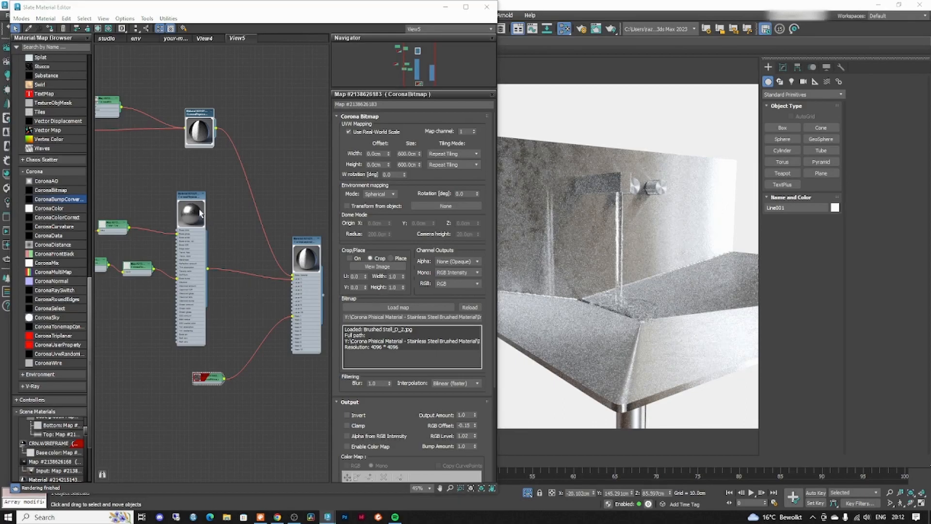
- Set the second physical material's anisotropy amount to 0.64
left_click_drag(194, 199, 198, 199)
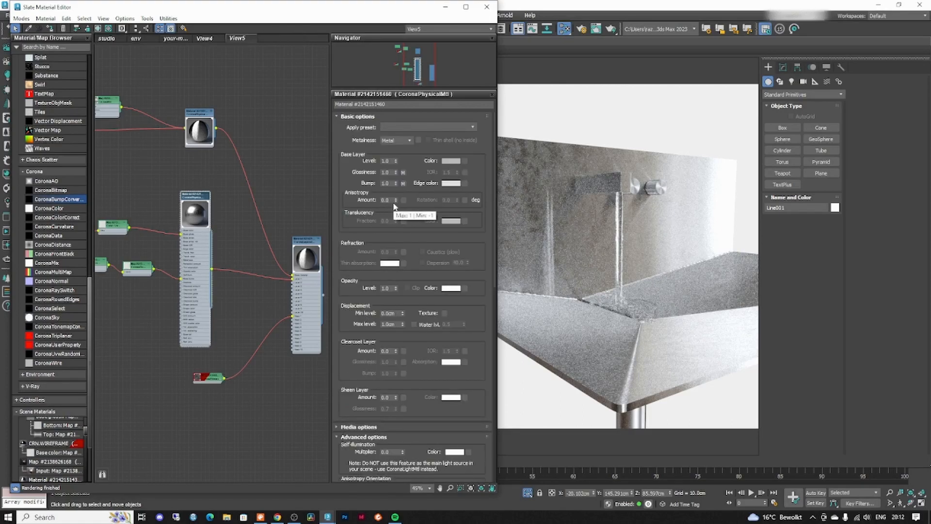
left_click_drag(396, 200, 398, 169)
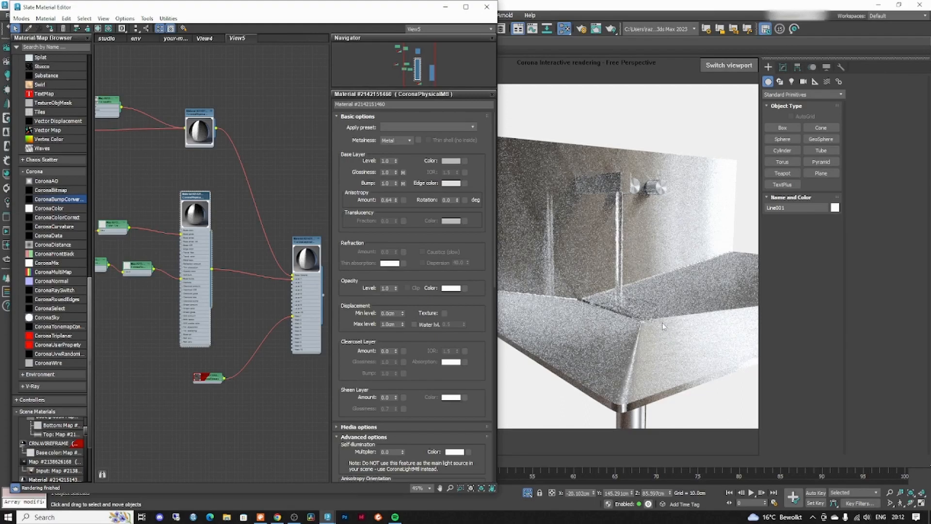
scroll(229, 264, "down", 5)
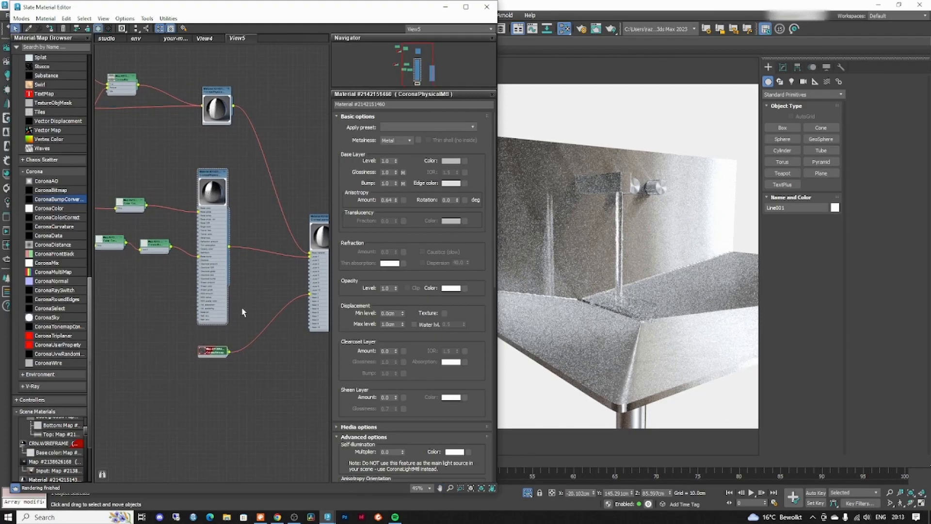
- Add a third CoronaPhysicalMtl to the graph and place it below the mask bitmap
scroll(180, 309, "up", 2)
scroll(184, 311, "down", 2)
middle_click_drag(193, 305, 209, 297)
scroll(206, 296, "up", 5)
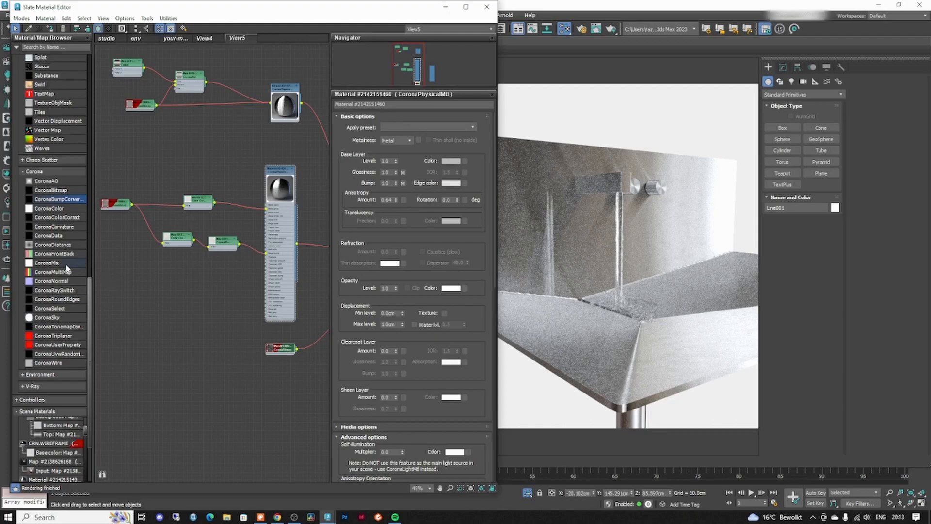
scroll(68, 269, "up", 2)
left_click(20, 117)
left_click(21, 119)
left_click_drag(56, 98, 279, 395)
middle_click_drag(255, 380, 134, 333)
left_click_drag(166, 347, 200, 339)
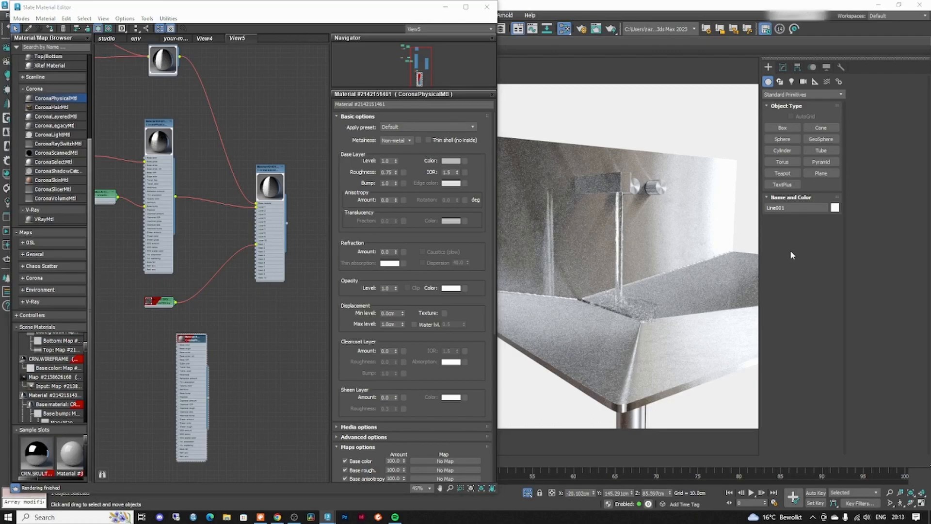
left_click_drag(190, 341, 204, 338)
middle_click_drag(203, 338, 292, 308)
- Add a CoronaBitmap with Brushed Stell_D_4.jpg and connect it to the third material's base roughness
left_click(53, 277)
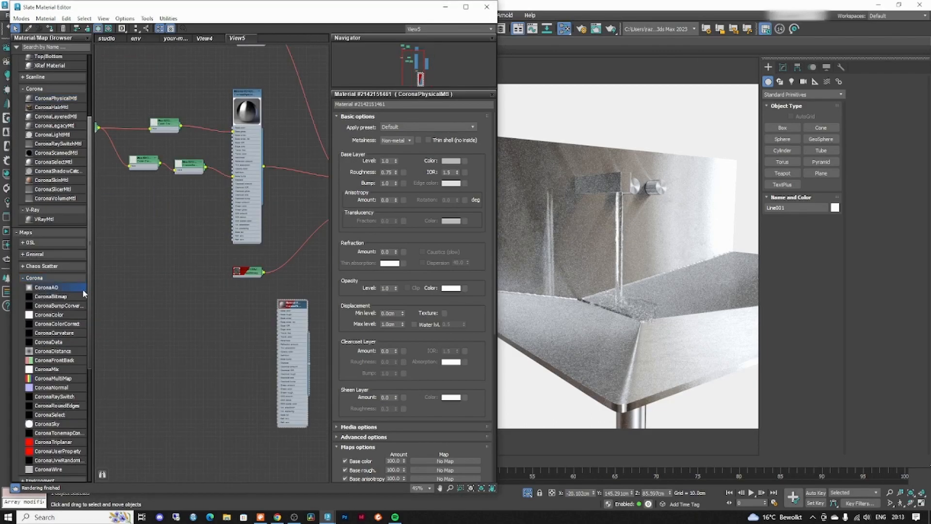
left_click_drag(67, 299, 199, 312)
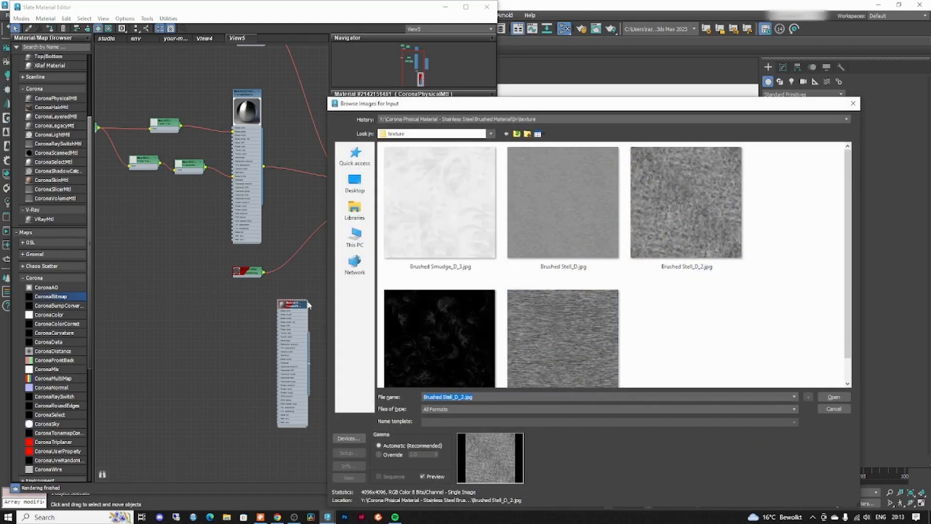
double_click(446, 325)
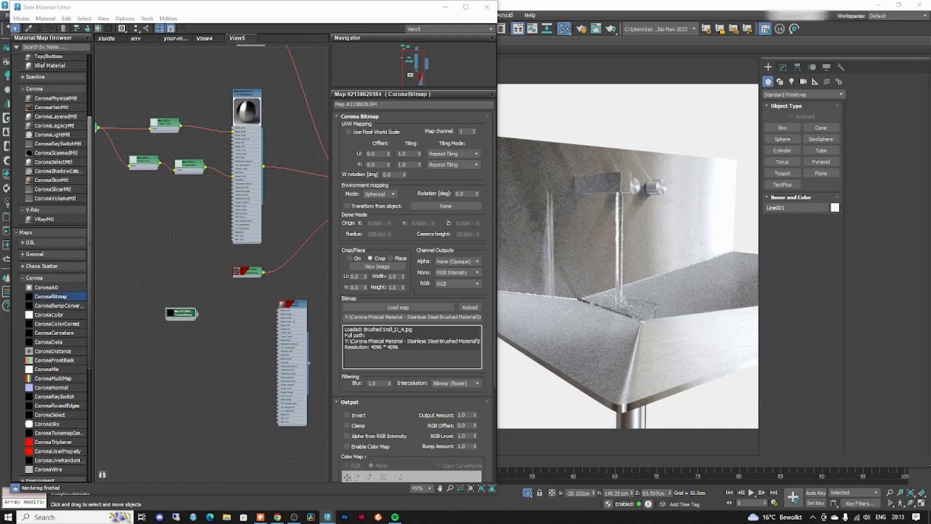
scroll(174, 339, "up", 4)
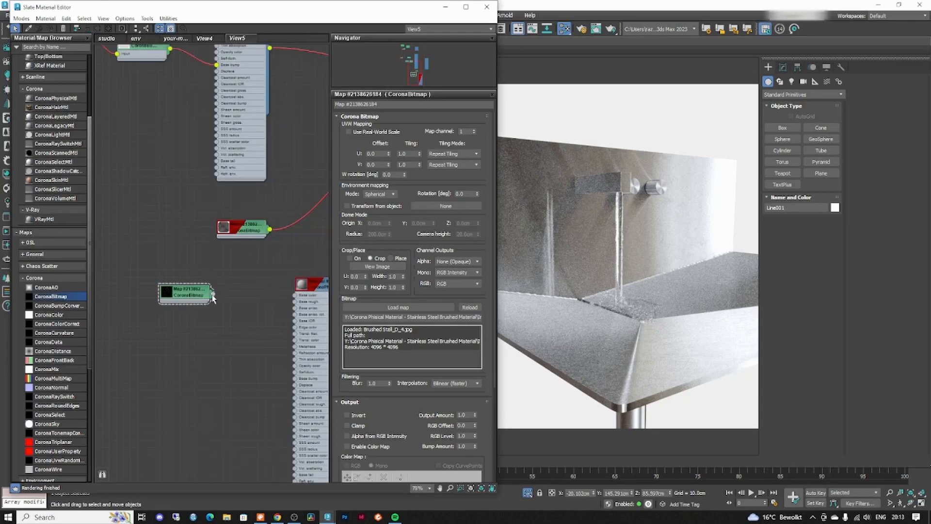
scroll(213, 298, "up", 3)
left_click_drag(183, 298, 255, 299)
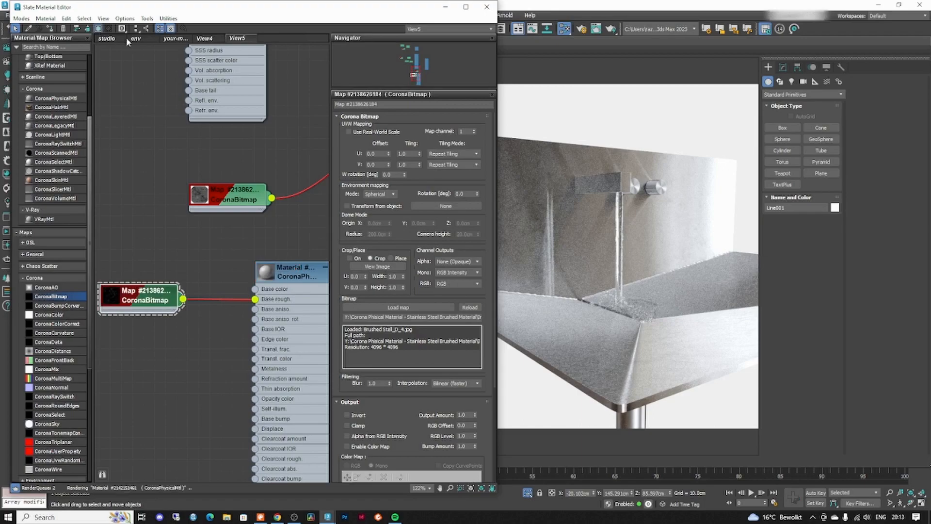
- Uncover the perspective viewport, connect the third physical material to Layer 2 of the layered material, and open the layered material's parameters
left_click_drag(204, 11, 727, 72)
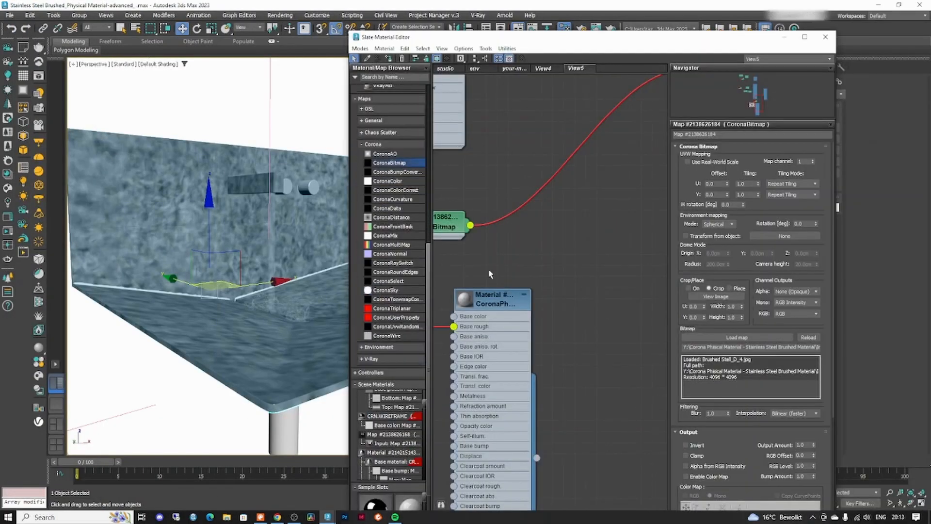
scroll(524, 277, "down", 2)
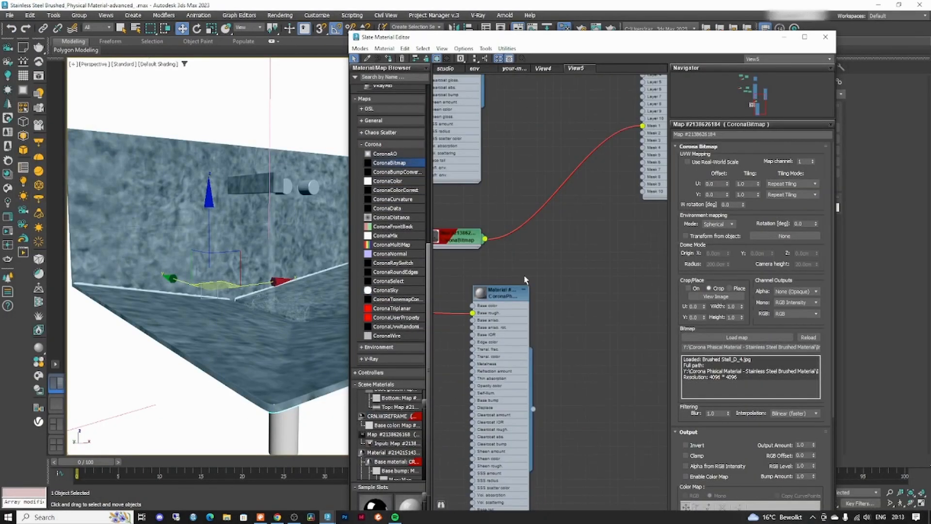
scroll(525, 277, "down", 2)
middle_click_drag(616, 173, 602, 217)
left_click_drag(627, 102, 662, 171)
left_click_drag(522, 419, 635, 217)
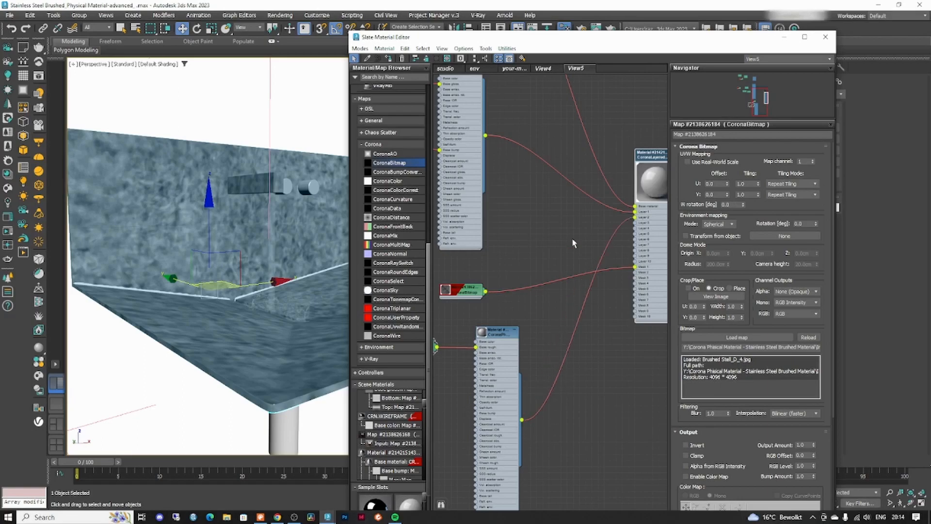
double_click(652, 157)
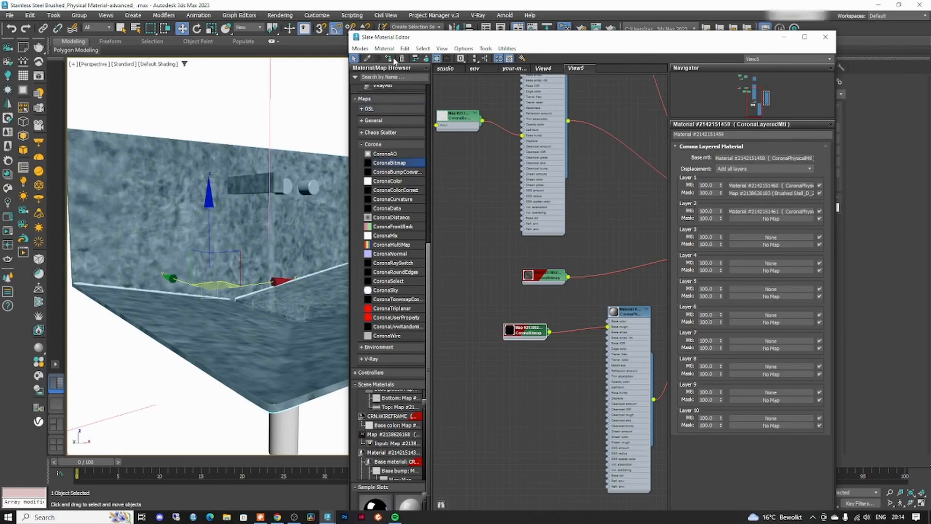
- Show the Brushed Stell_D_4 bitmap in the viewport and enable real-world scale with width and height of 600 cm
left_click(437, 59)
double_click(524, 333)
left_click(713, 163)
left_click(747, 184)
type("600")
key("Tab")
type("600")
key("Return")
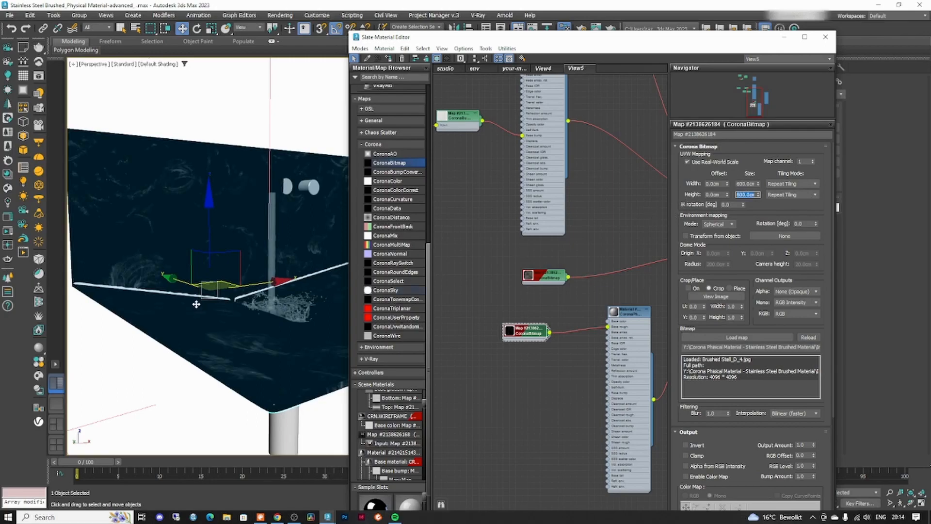
- Set the Brushed Stell_D_4 bitmap's real-world width and height to 300 cm and check its scale on the sink
scroll(167, 261, "up", 2)
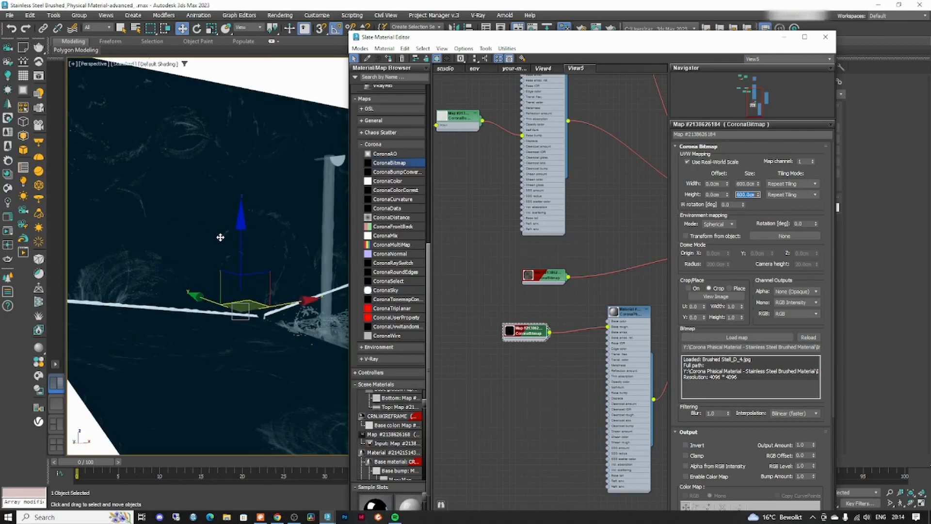
left_click(755, 184)
type("300")
key("Tab")
type("3")
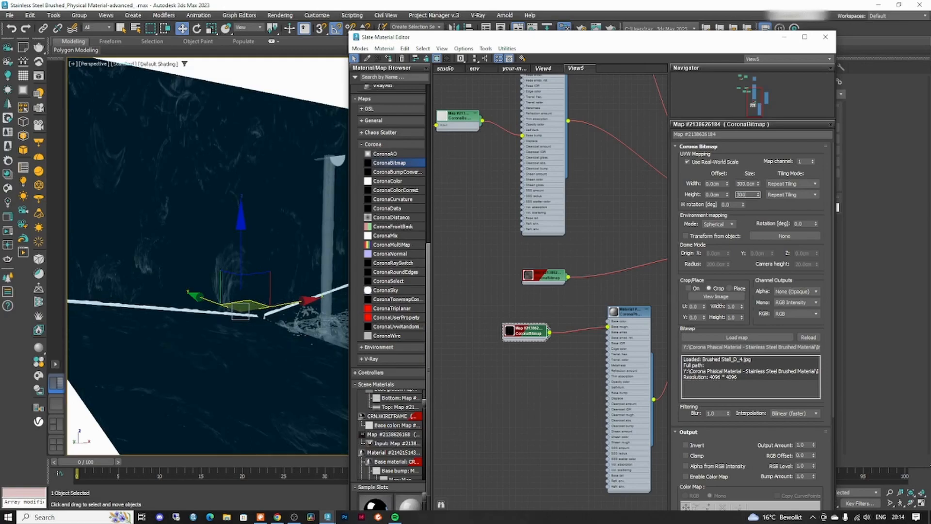
key("Tab")
middle_click(206, 243)
scroll(210, 245, "down", 3)
key("F3")
key("F3")
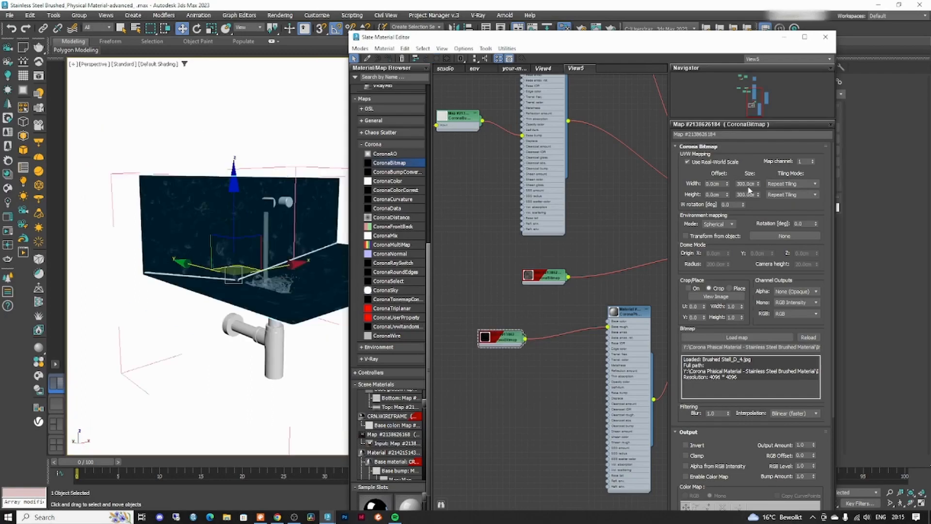
- Try a 100 cm real-world width for the bitmap and set it back to 300 cm
double_click(750, 185)
type("100")
key("Return")
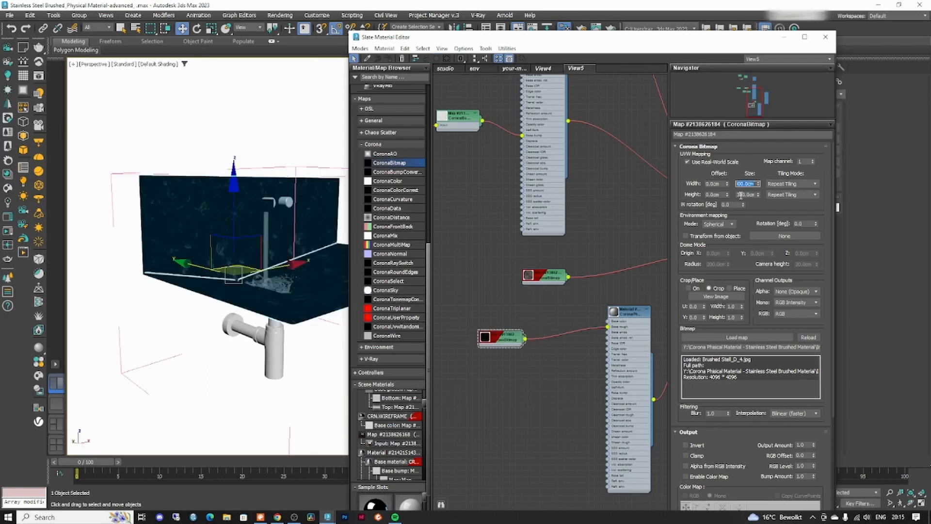
double_click(740, 195)
double_click(751, 183)
left_click(458, 171)
- Set both the system unit scale and the metric display units to millimeters
left_click(317, 15)
left_click(332, 163)
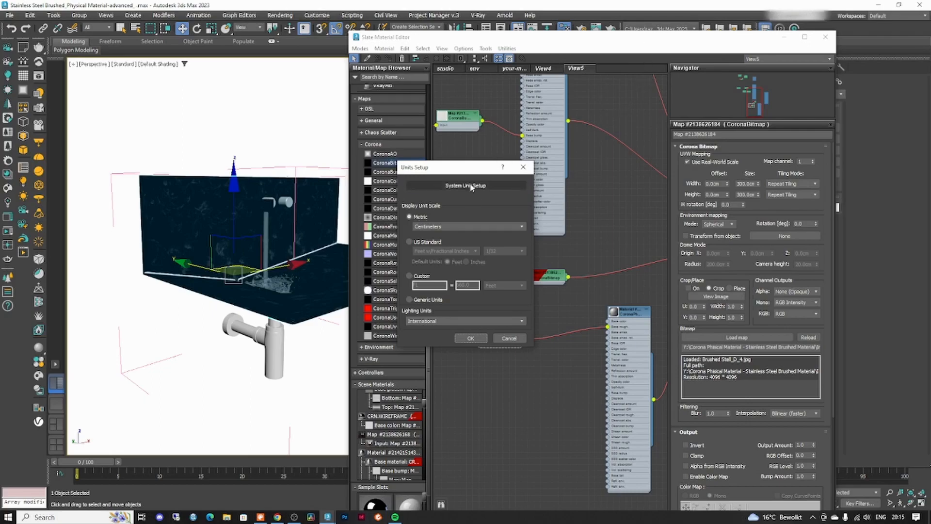
left_click(480, 195)
left_click_drag(468, 212, 578, 186)
left_click(602, 204)
left_click(595, 233)
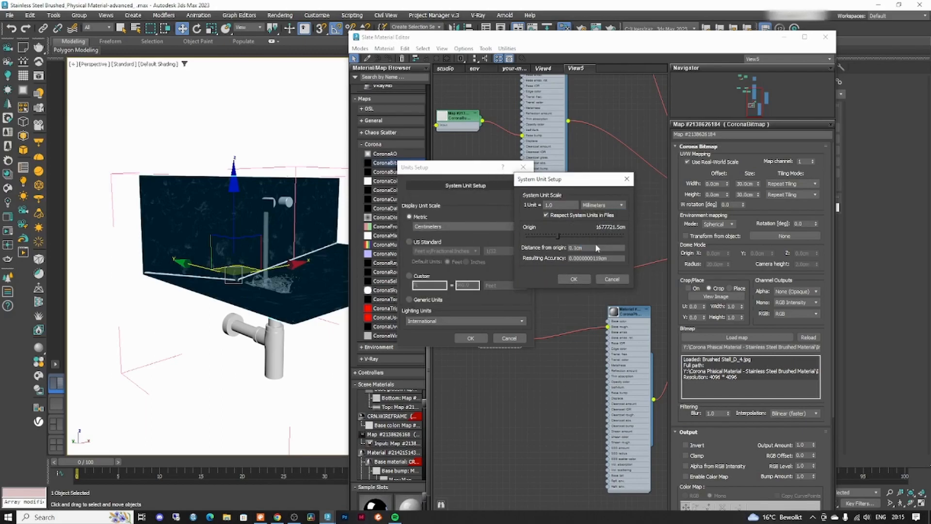
left_click(573, 279)
left_click(466, 226)
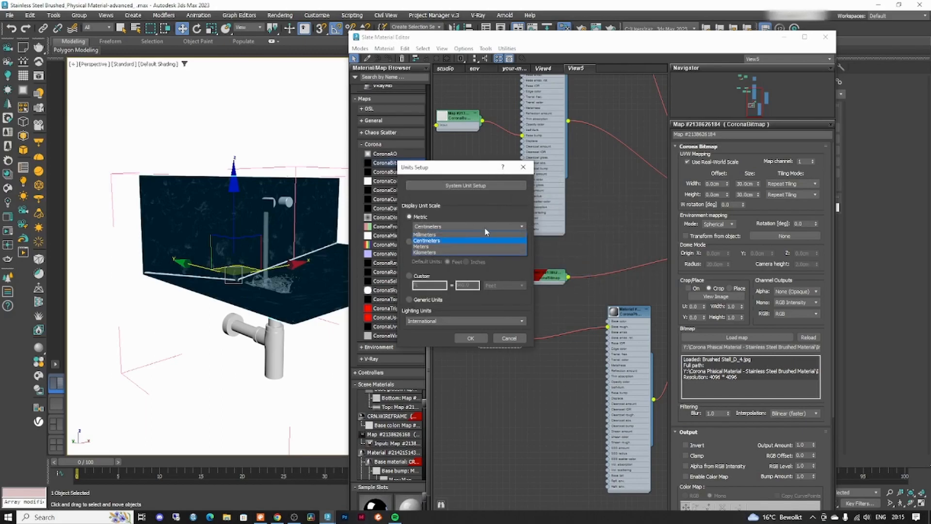
left_click(455, 234)
left_click(471, 338)
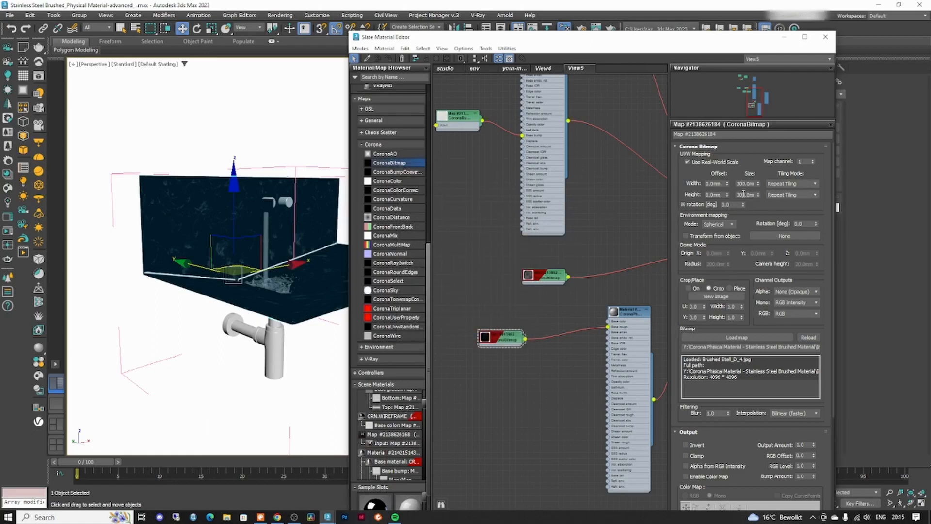
- Enlarge the Brushed Stell_D_4 bitmap node's preview and inspect the texture scale on the sink
left_click(503, 342)
double_click(486, 338)
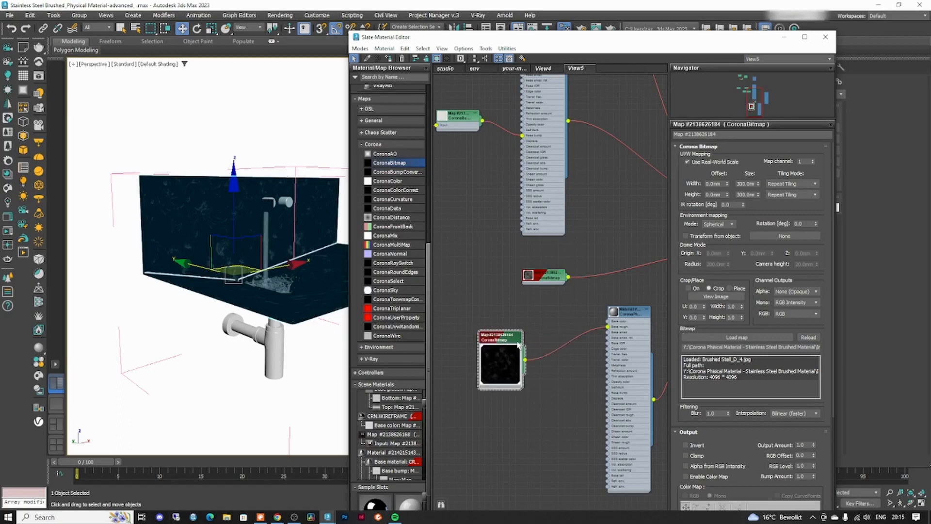
double_click(751, 183)
scroll(246, 212, "up", 5)
scroll(246, 212, "down", 5)
middle_click_drag(247, 212, 239, 236, "alt")
- Move the third physical material node closer to its bitmap and set its metalness to Metal
left_click_drag(642, 315, 617, 314)
double_click(607, 314)
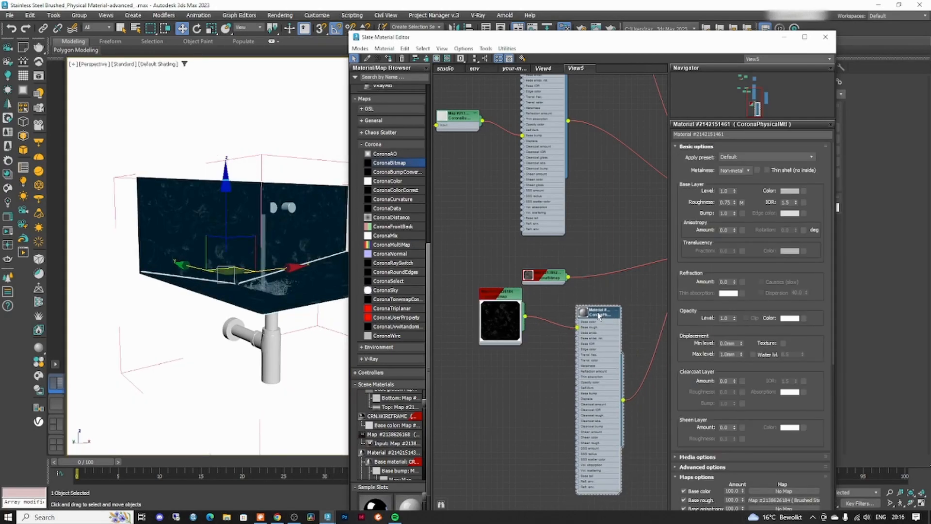
left_click(735, 171)
left_click(727, 186)
- Switch the third material's roughness mode to Glossiness and undo the change
left_click(762, 467)
left_click_drag(761, 467, 761, 300)
left_click(744, 397)
left_click(735, 412)
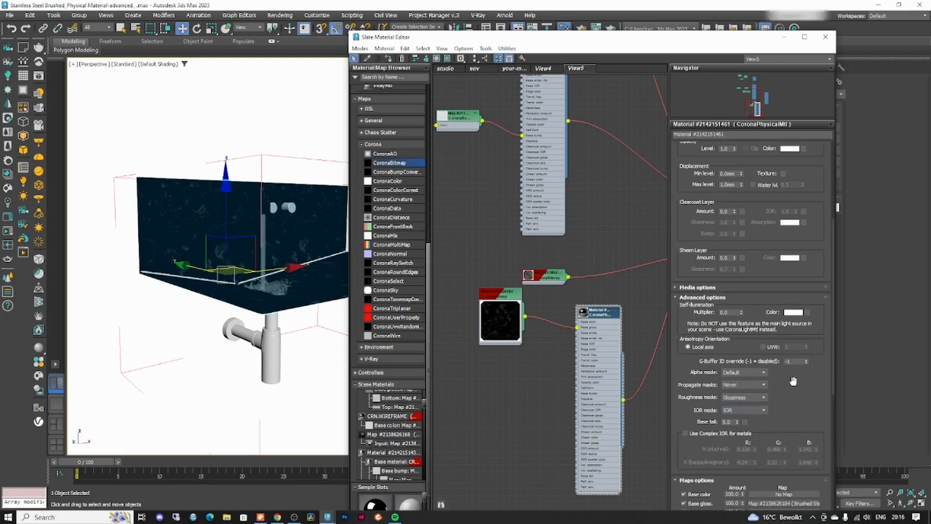
key("ctrl+z")
- Enlarge the third material node's preview and open the parameters of its roughness bitmap
left_click(583, 315)
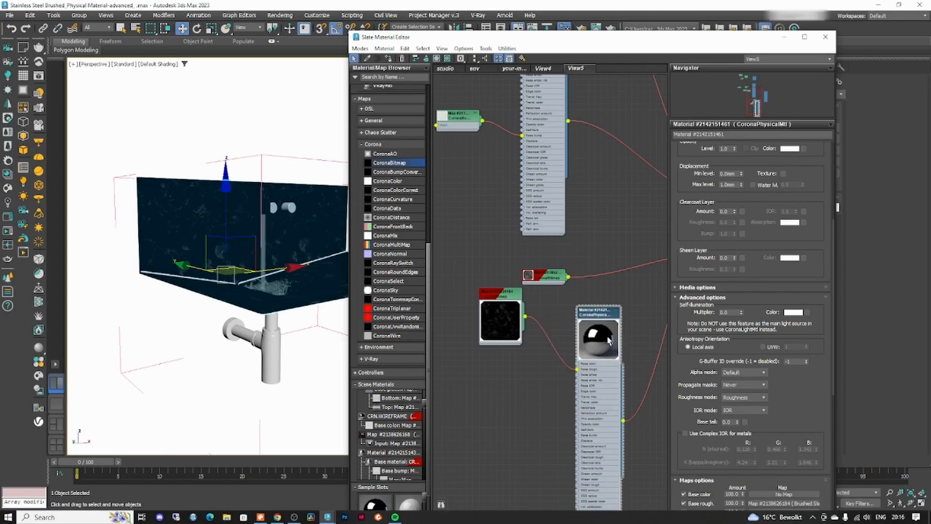
scroll(609, 351, "up", 3)
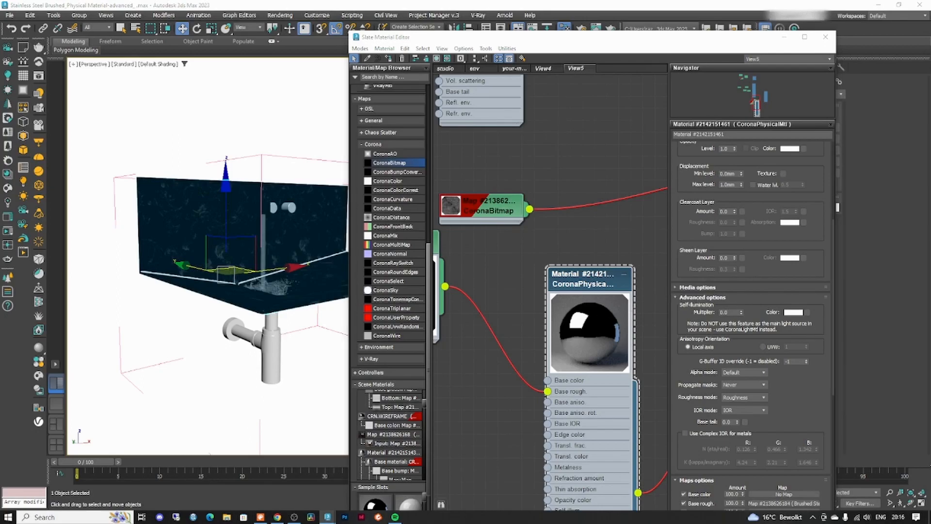
middle_click_drag(505, 268, 542, 273)
left_click_drag(465, 286, 467, 299)
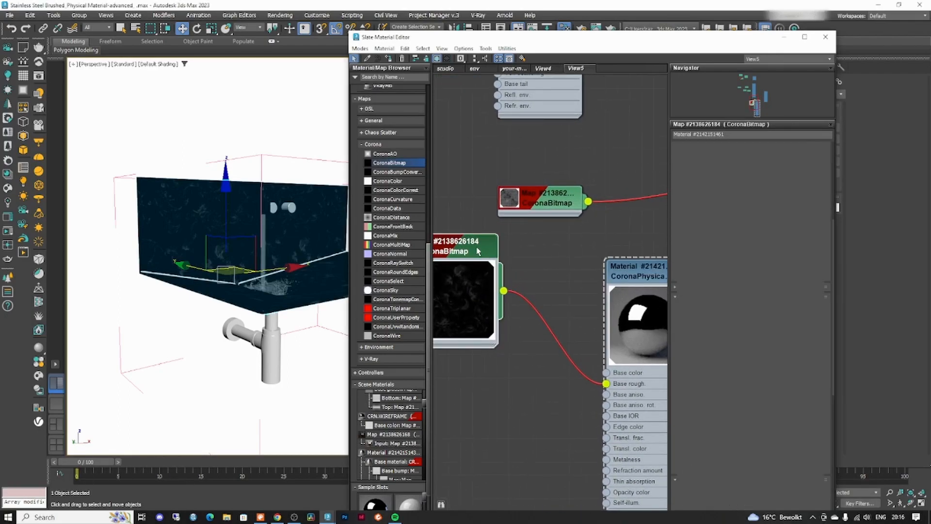
- Minimize the material editor and examine the smudge texture on the sink from near and far
left_click(784, 37)
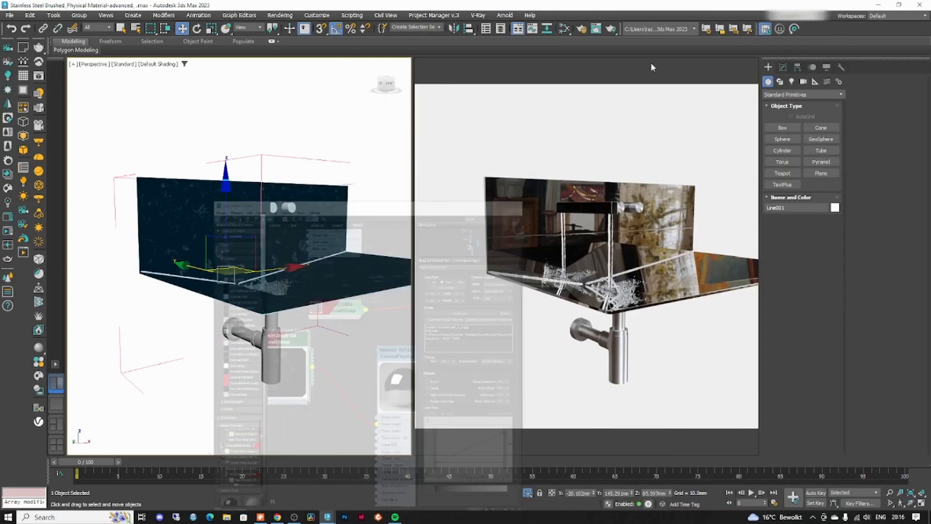
middle_click_drag(316, 249, 301, 250)
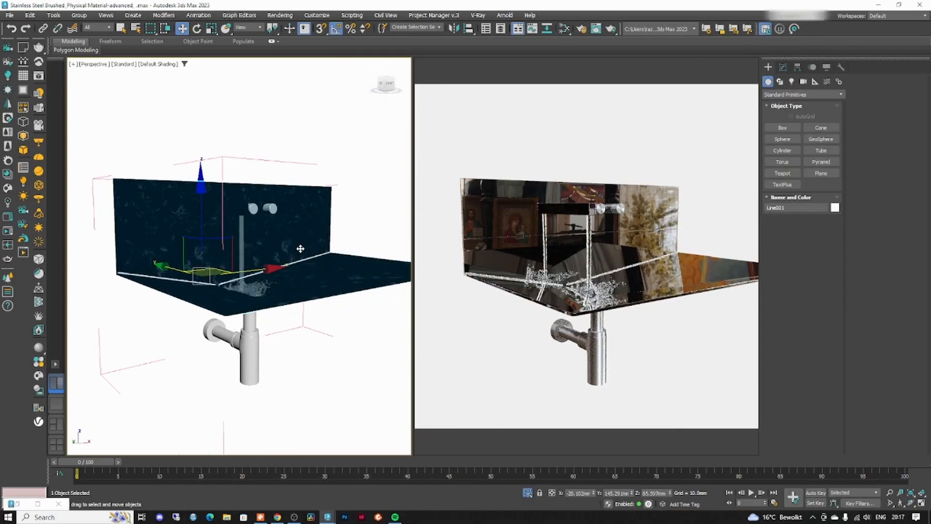
scroll(180, 233, "up", 5)
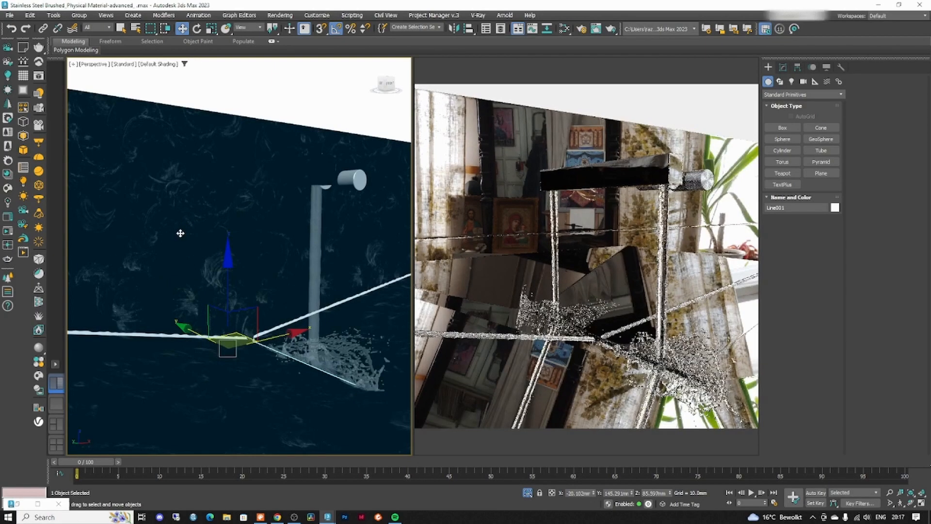
scroll(180, 233, "down", 5)
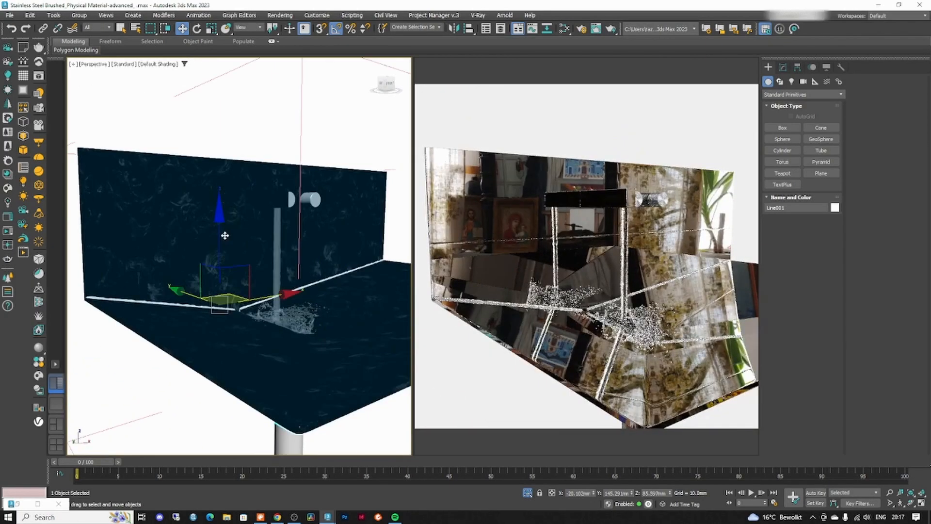
- Bring back the material editor, move it clear of the render and open the third material's parameters
key("m")
scroll(470, 238, "down", 4)
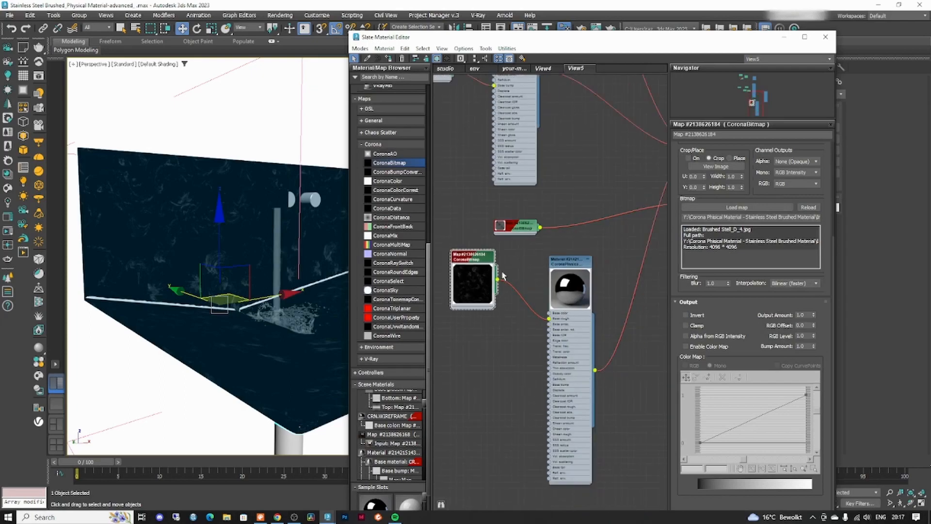
left_click_drag(627, 38, 375, 35)
double_click(272, 266)
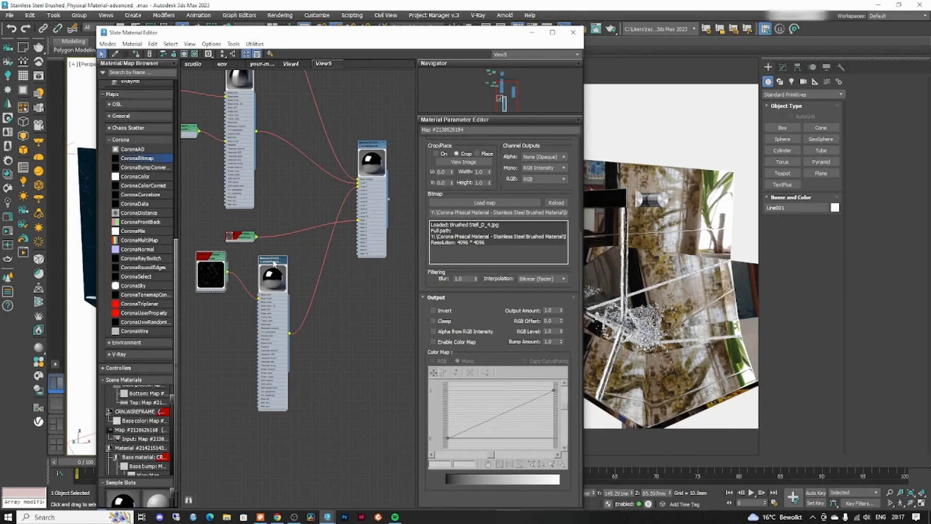
- Try a base roughness map amount of 50 on the third material and settle on 70
scroll(512, 260, "down", 6)
double_click(482, 364)
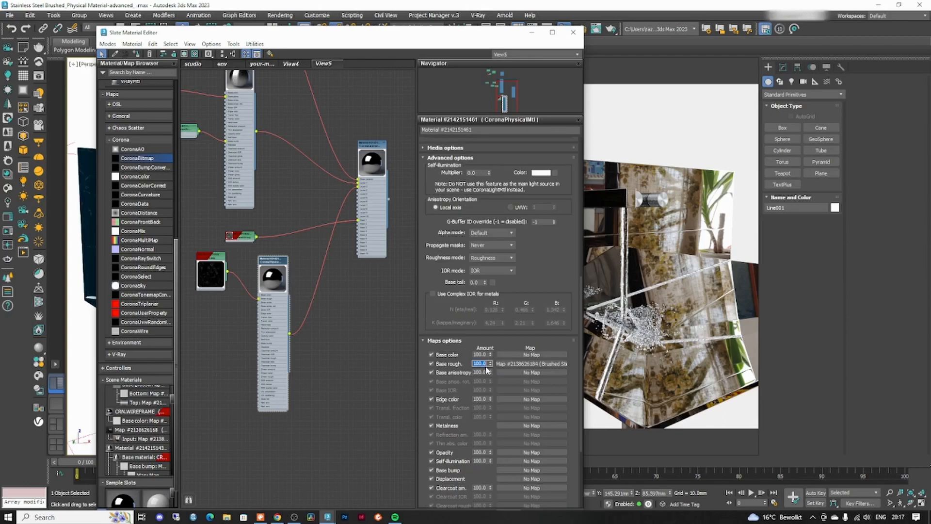
type("50")
key("Return")
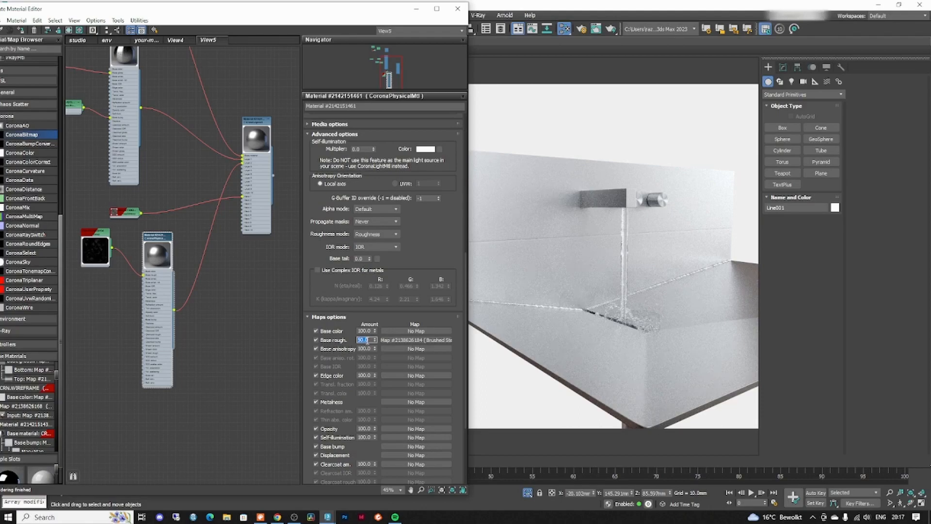
type("70")
key("Return")
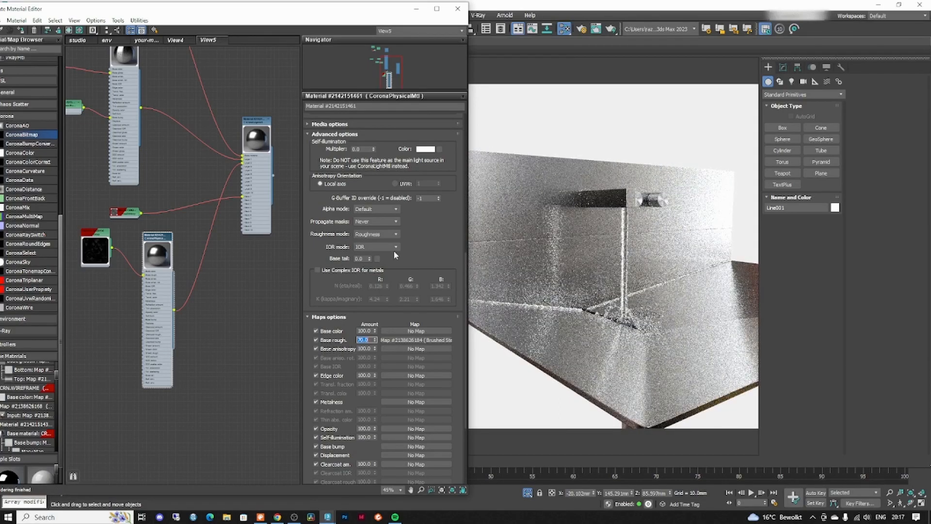
- Review the third material's parameters and its smudge bitmap against the interactive render
scroll(391, 250, "down", 3)
scroll(434, 237, "up", 3)
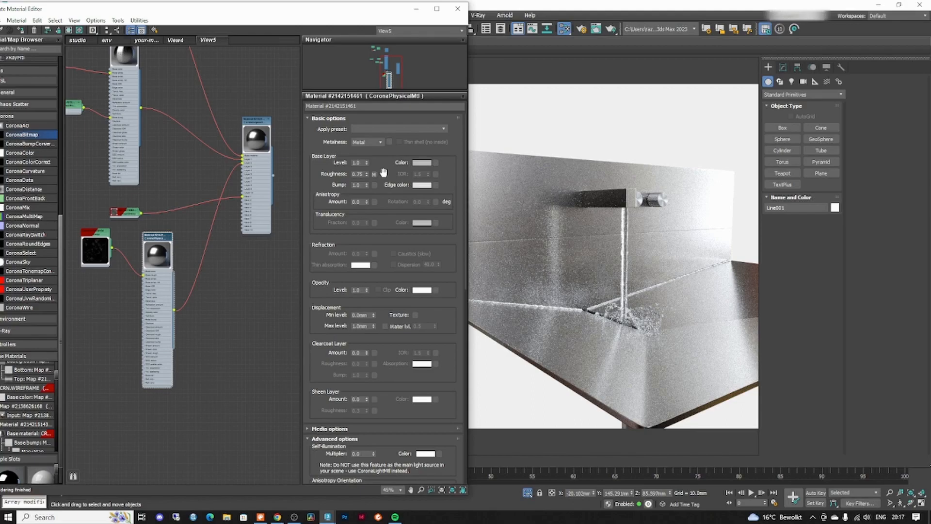
double_click(359, 173)
left_click_drag(383, 287, 395, 201)
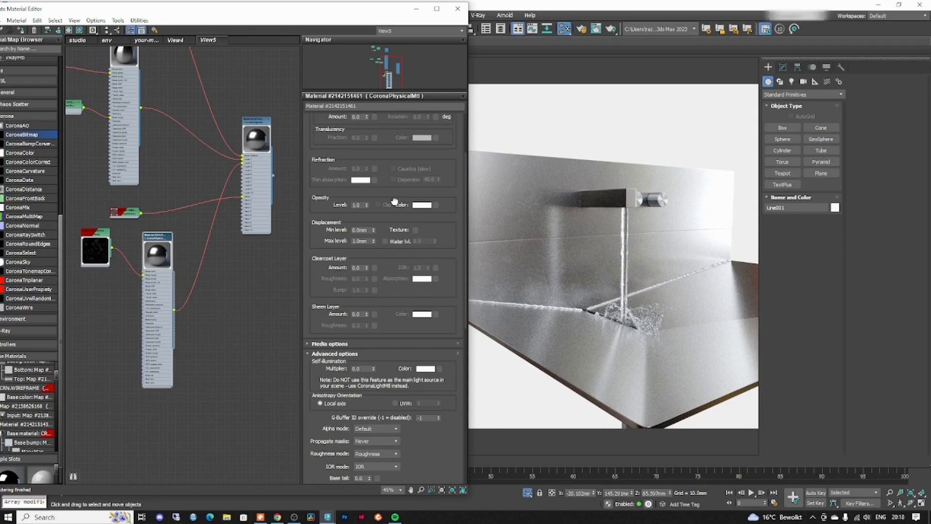
scroll(417, 271, "down", 5)
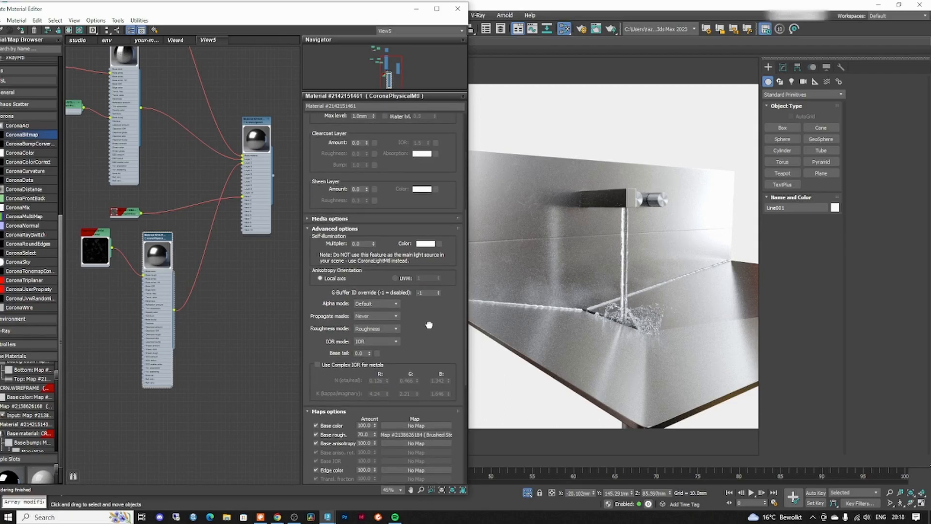
left_click_drag(429, 325, 429, 324)
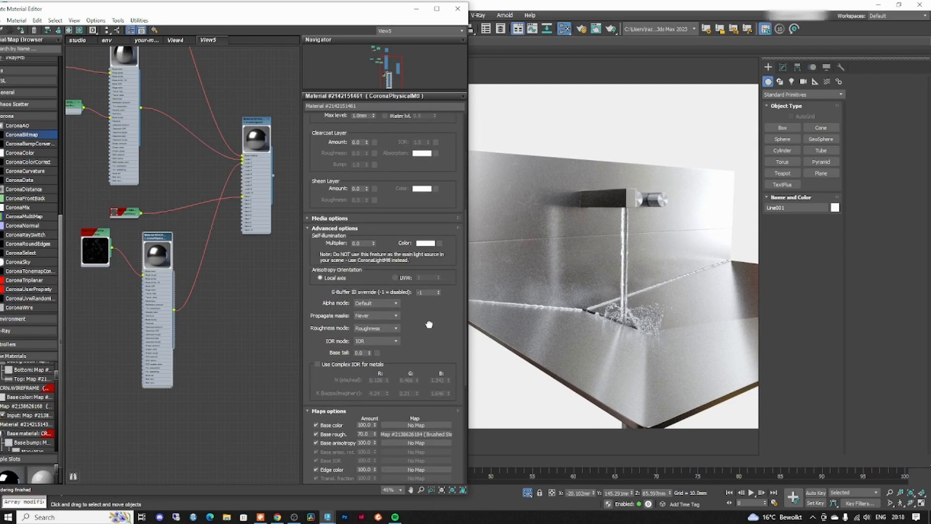
scroll(429, 325, "up", 2)
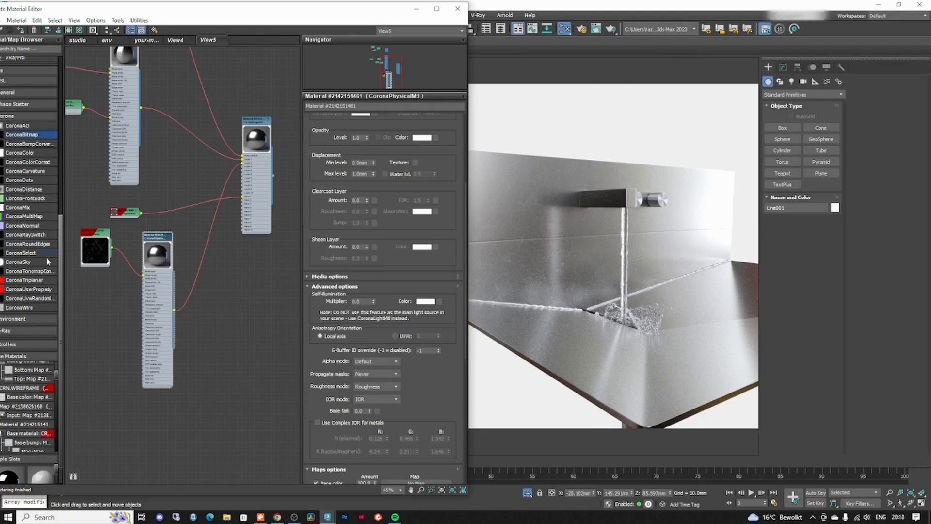
scroll(266, 247, "up", 6)
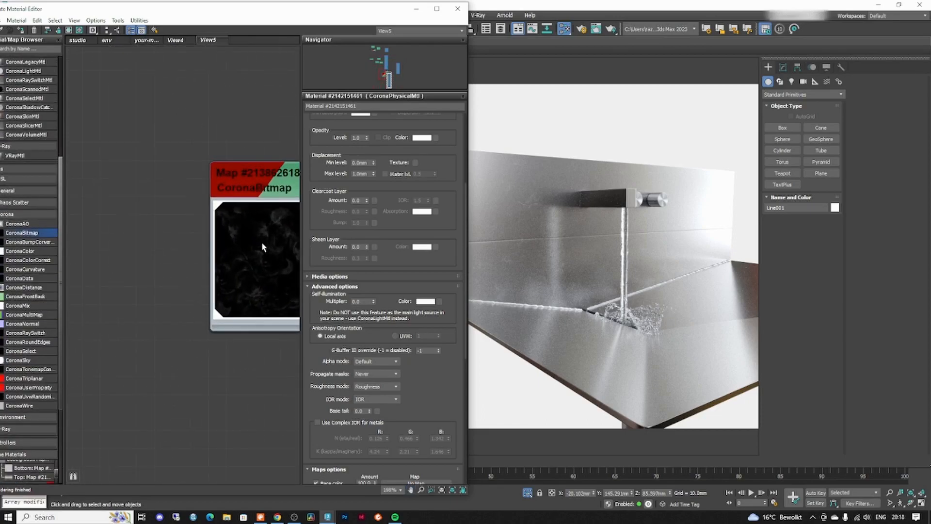
middle_click_drag(264, 247, 157, 249)
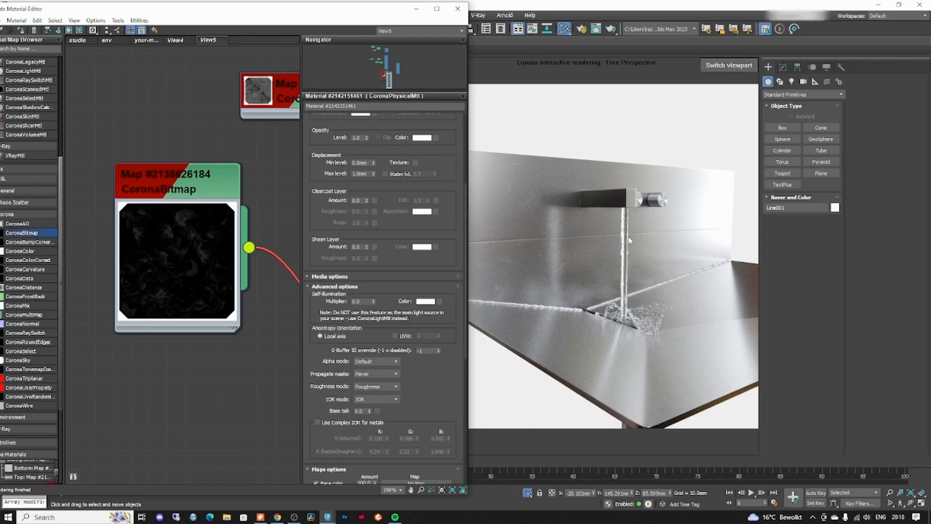
- Duplicate the Brushed Stell_D_4 bitmap and place the copy below the third material
scroll(189, 269, "down", 6)
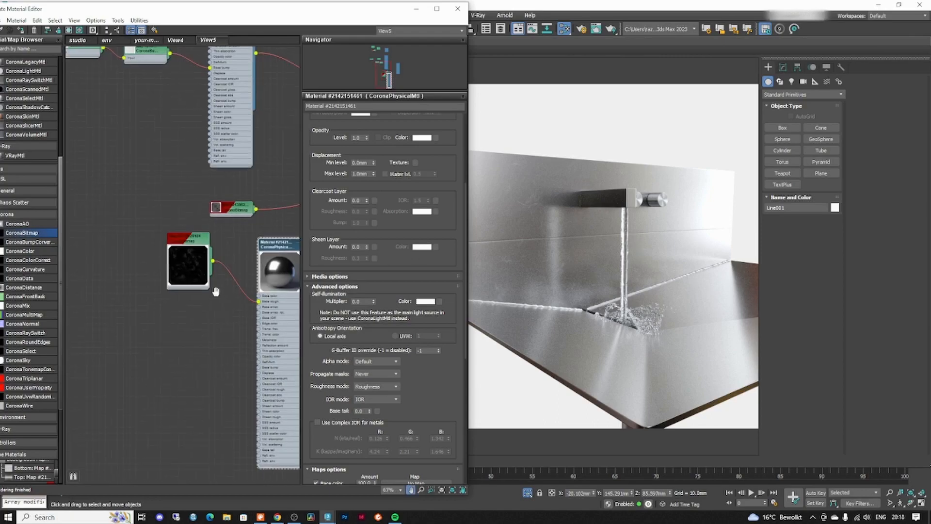
left_click_drag(172, 235, 175, 401)
scroll(193, 368, "down", 2)
scroll(244, 199, "up", 2)
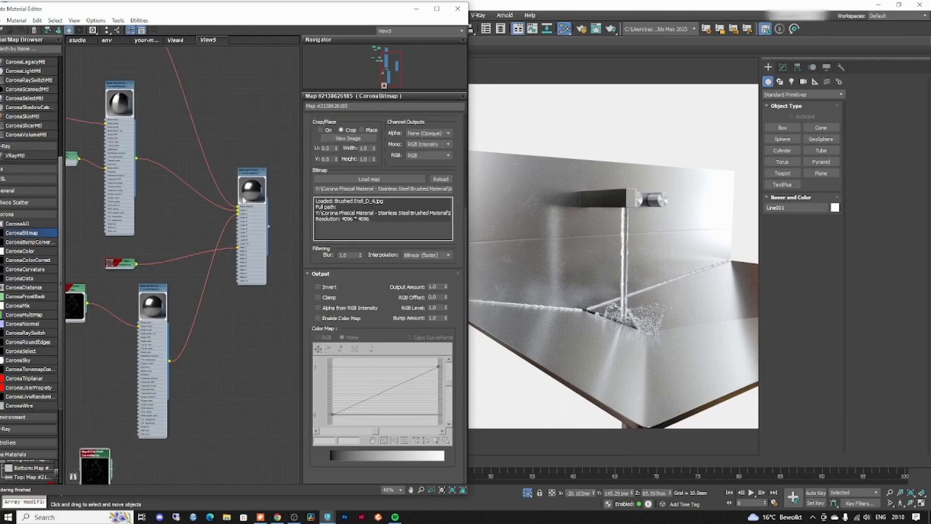
- Connect the copied bitmap to the layered material's second-layer mask and tidy the positions of both nodes
left_click_drag(250, 174, 259, 197)
left_click_drag(112, 435, 258, 321)
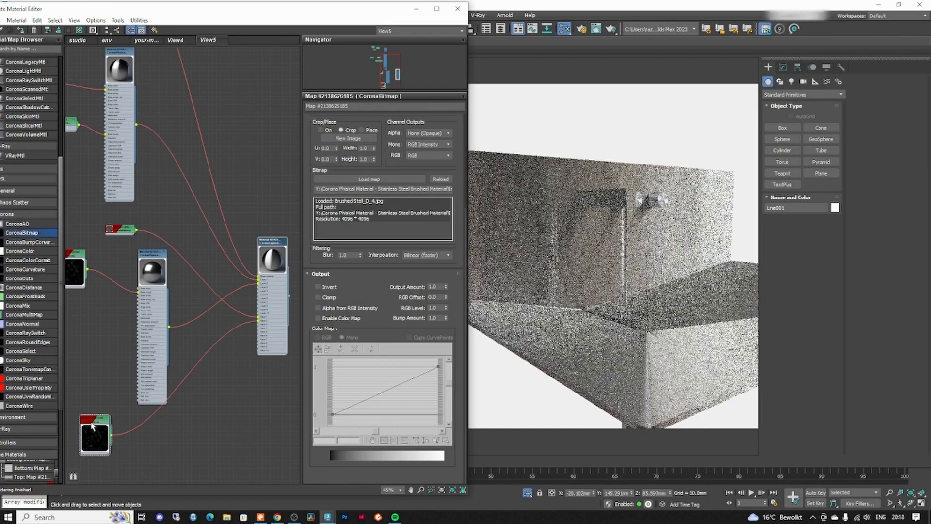
left_click_drag(95, 421, 102, 404)
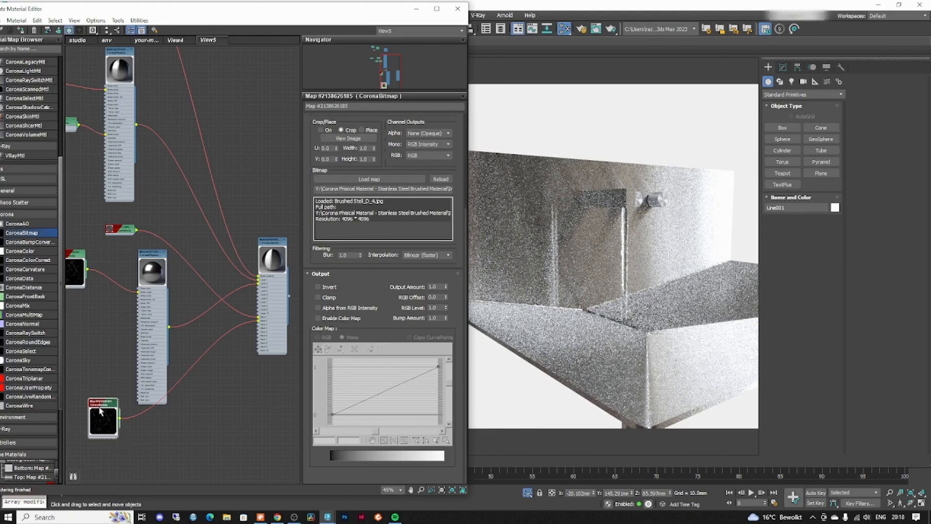
scroll(112, 427, "down", 1)
scroll(137, 291, "up", 1)
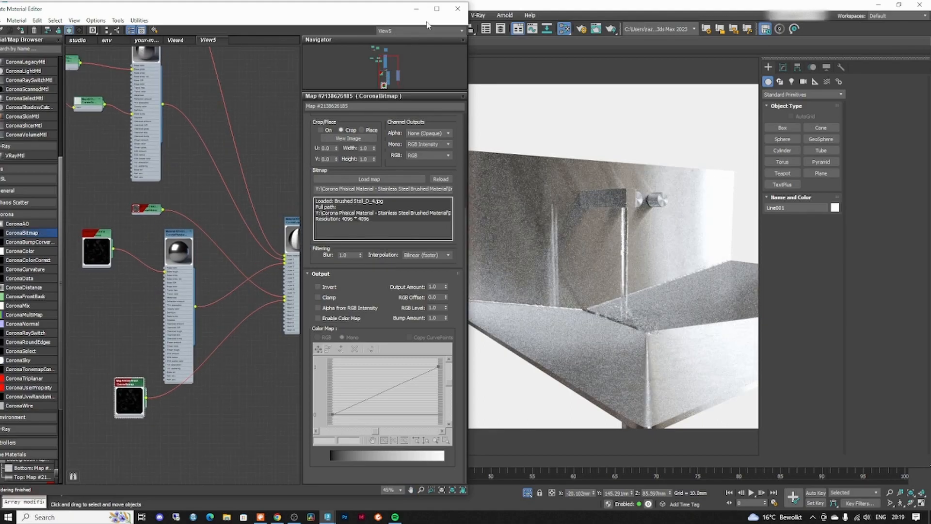
- Connect the third material's Brushed Stell_D_4 bitmap to the layered material's Mask 2 input and delete the duplicate bitmap
left_click(436, 8)
scroll(163, 321, "up", 2)
left_click_drag(196, 204, 491, 293)
left_click_drag(235, 439, 220, 420)
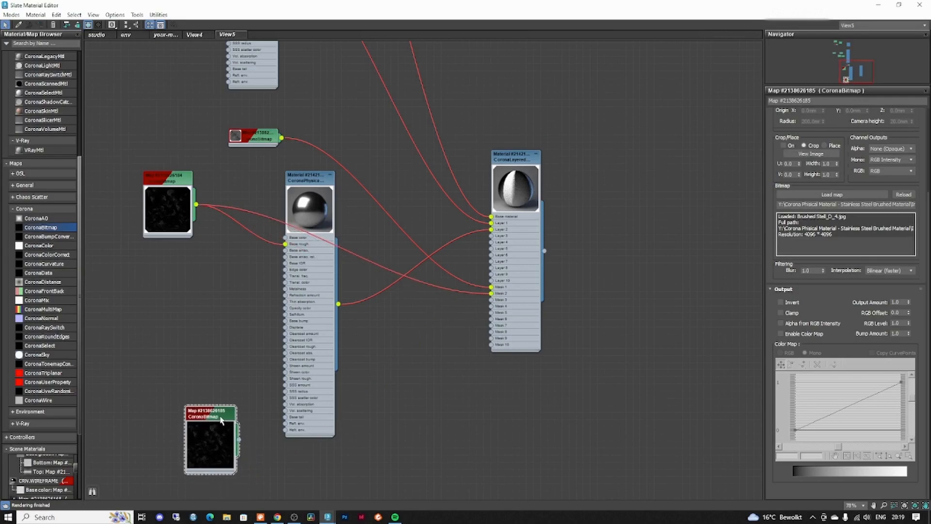
key("Delete")
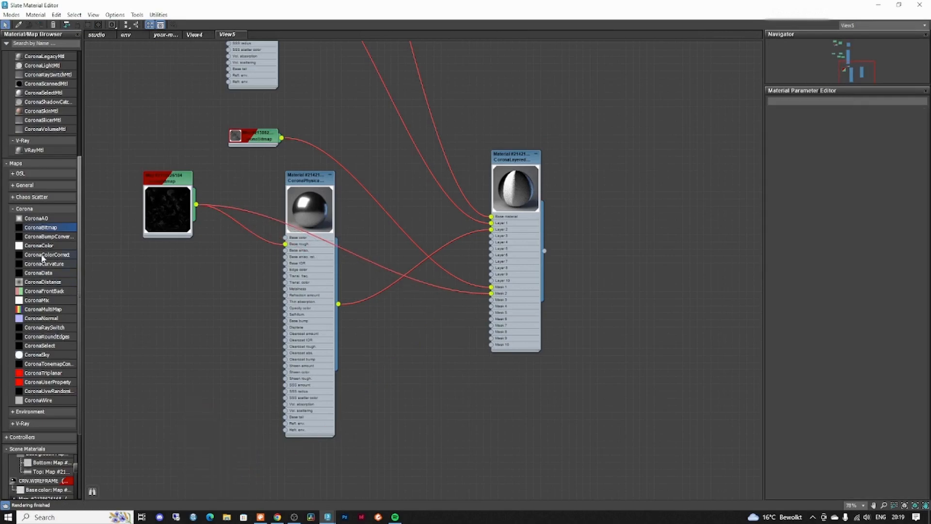
- Insert an Output map from the general maps into the connection between the Brushed Stell_D_4 bitmap and Mask 2
scroll(38, 172, "up", 5)
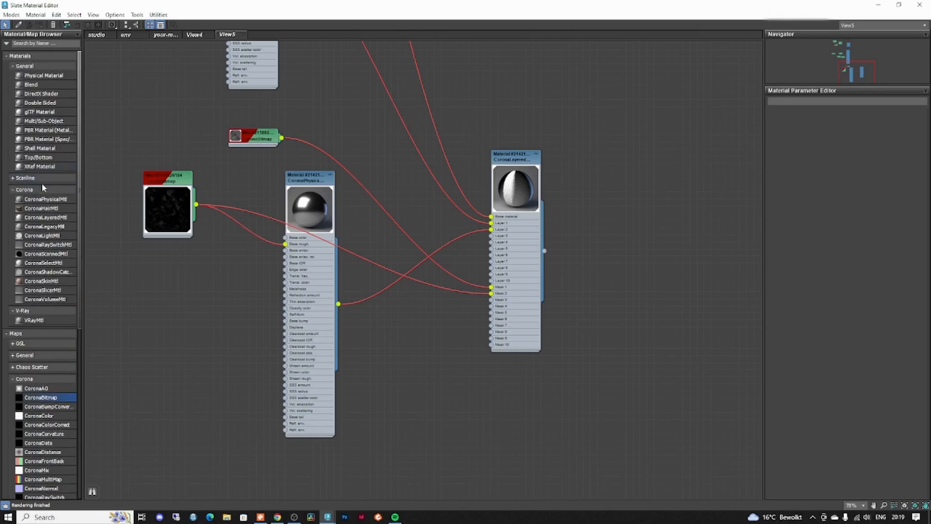
scroll(43, 186, "down", 5)
left_click(34, 191)
left_click_drag(45, 374, 425, 329)
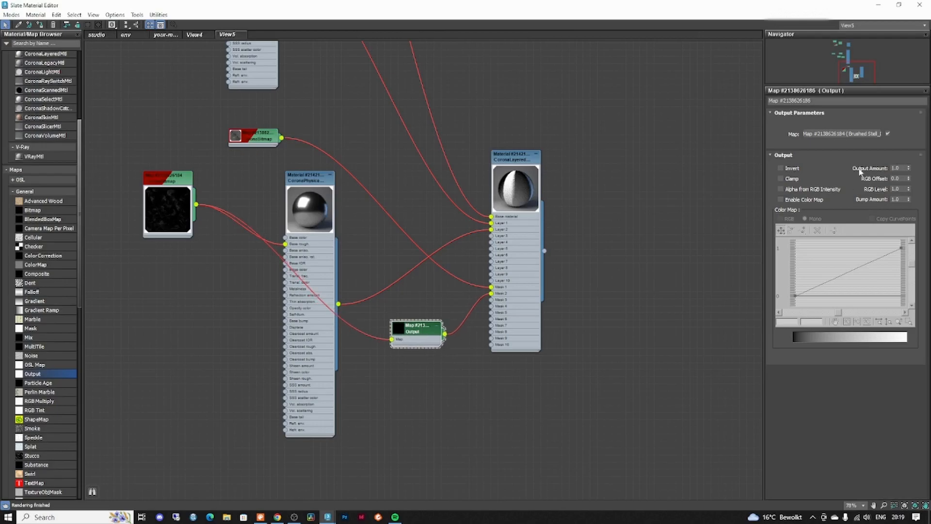
- Try inverting the Output map on the second-layer mask, enlarge its node preview, and turn the inversion back off
left_click(788, 170)
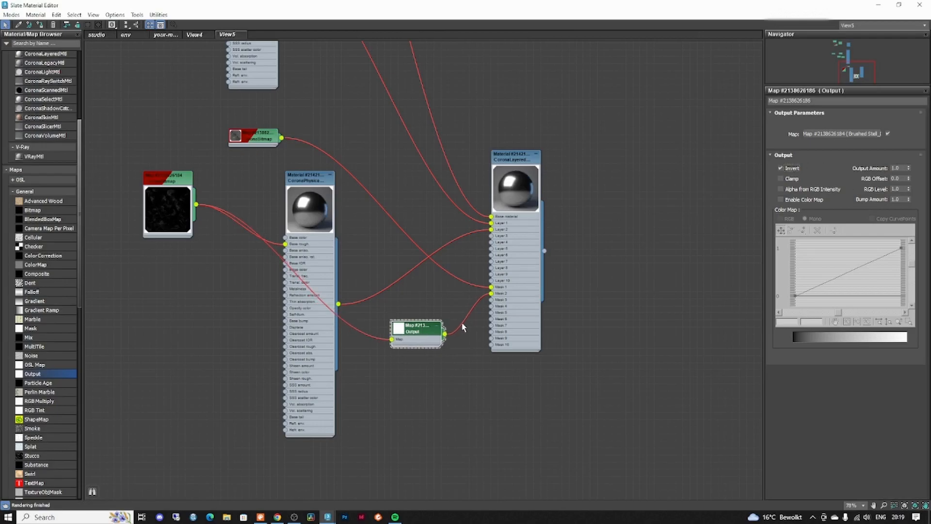
left_click_drag(429, 332, 423, 331)
double_click(398, 330)
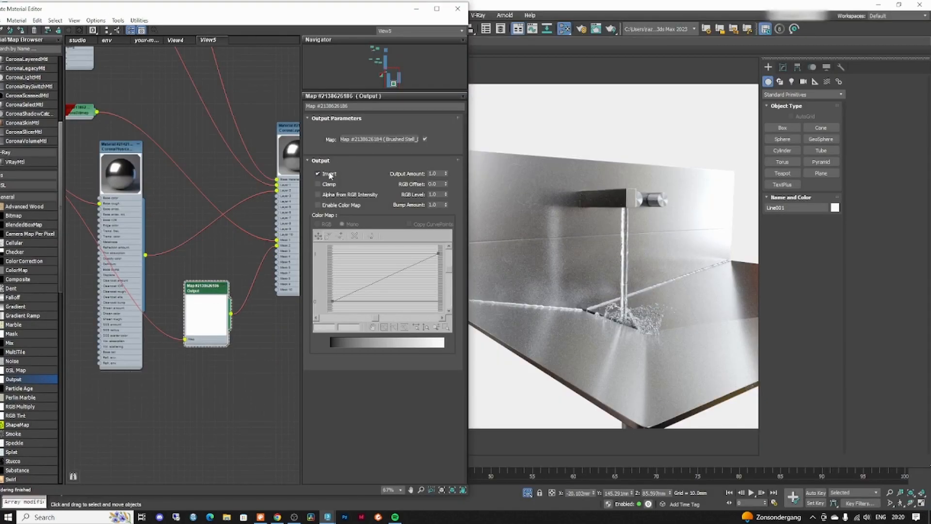
left_click(319, 174)
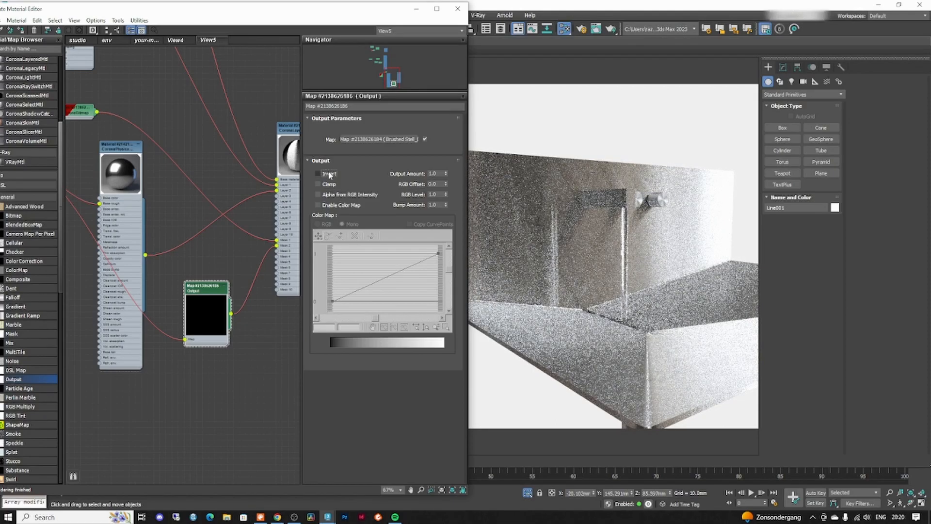
- Compare layers 1 and 2 of the layered material in the interactive render by disabling and re-enabling them
middle_click_drag(244, 260, 212, 274)
right_click(275, 151)
left_click(275, 144)
double_click(275, 144)
left_click(452, 156)
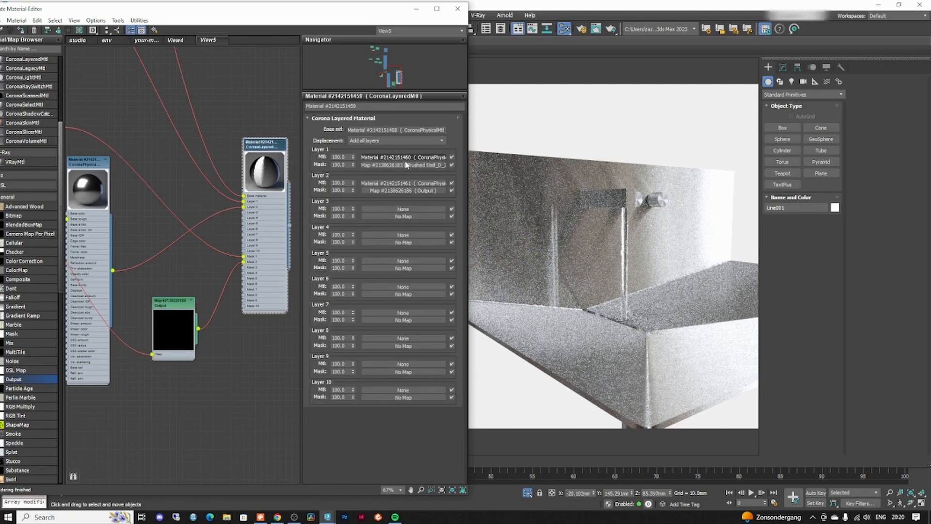
left_click(452, 183)
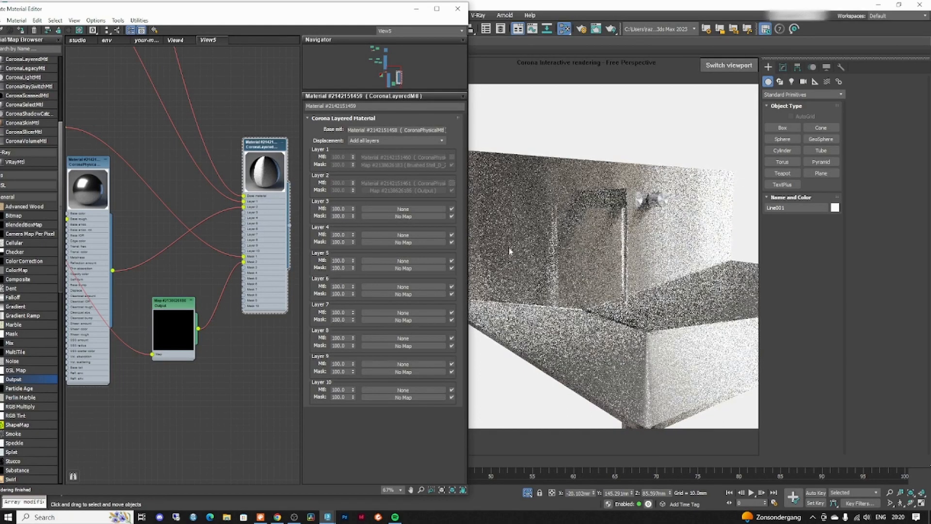
left_click(451, 183)
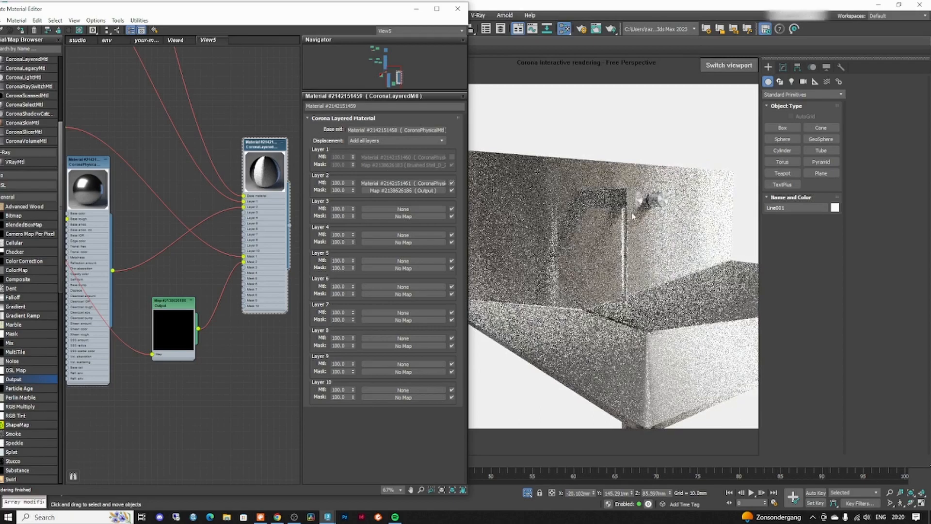
left_click_drag(382, 16, 398, 33)
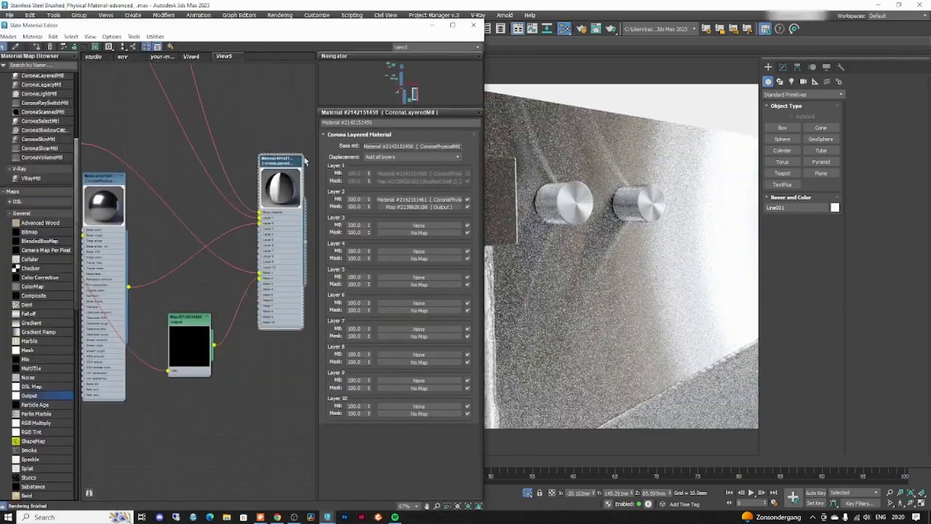
left_click(467, 173)
- Create a fourth CoronaPhysicalMtl below the third material and open its parameters
scroll(204, 243, "down", 3)
scroll(203, 260, "up", 2)
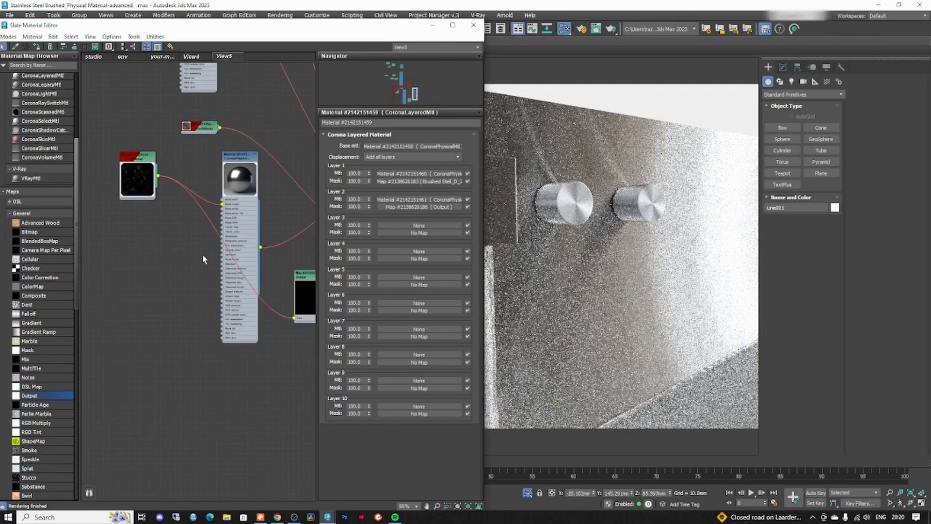
scroll(246, 201, "down", 2)
middle_click_drag(229, 213, 243, 244)
scroll(48, 334, "down", 12)
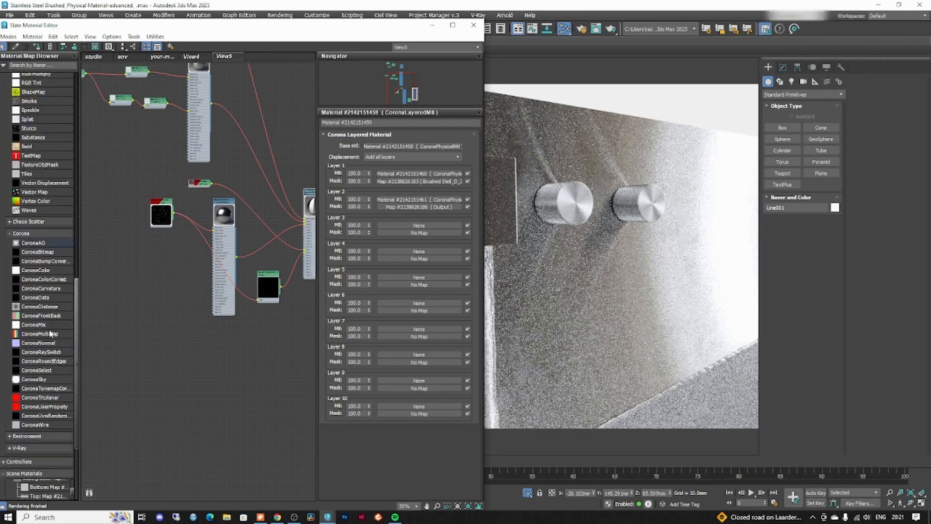
scroll(48, 299, "up", 10)
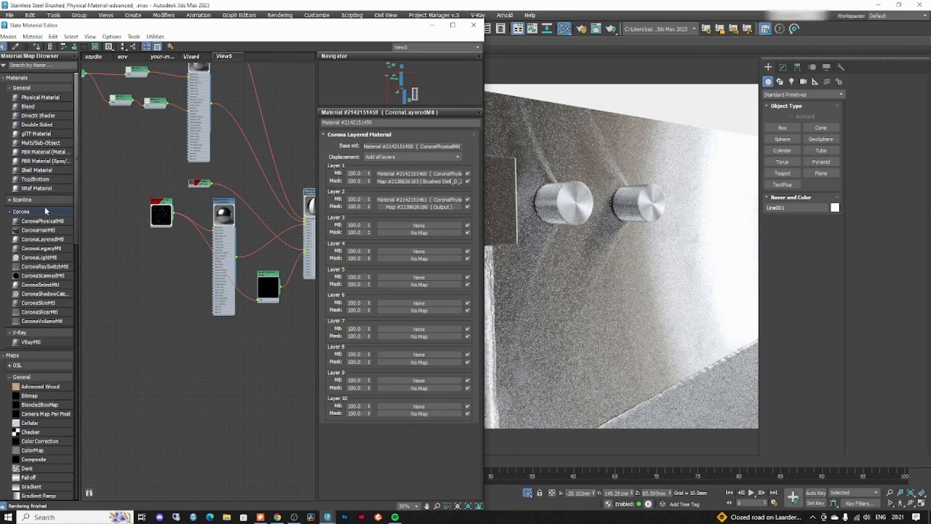
left_click(48, 231)
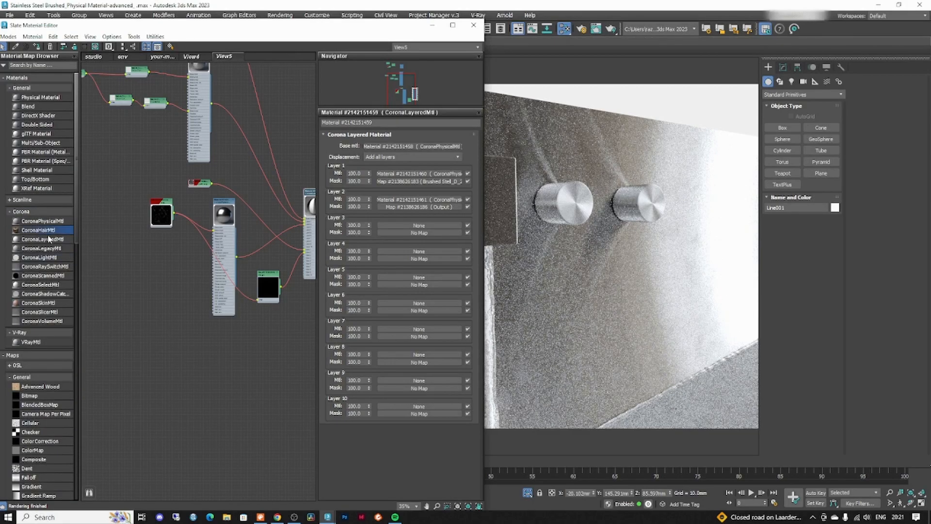
left_click_drag(51, 222, 255, 337)
double_click(256, 337)
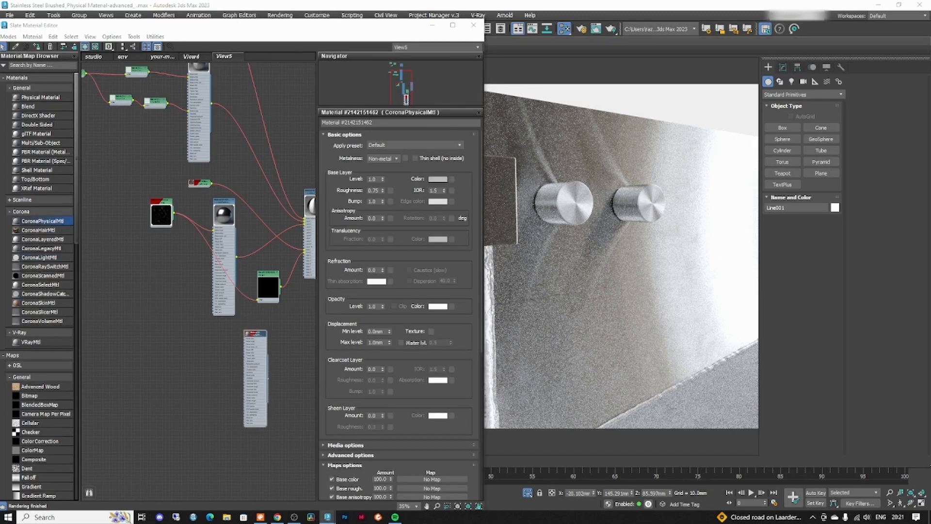
- Add a CoronaBitmap with Brushed Smudge_D_3.jpg and connect it to the new material's base roughness
scroll(235, 344, "up", 5)
scroll(43, 312, "down", 15)
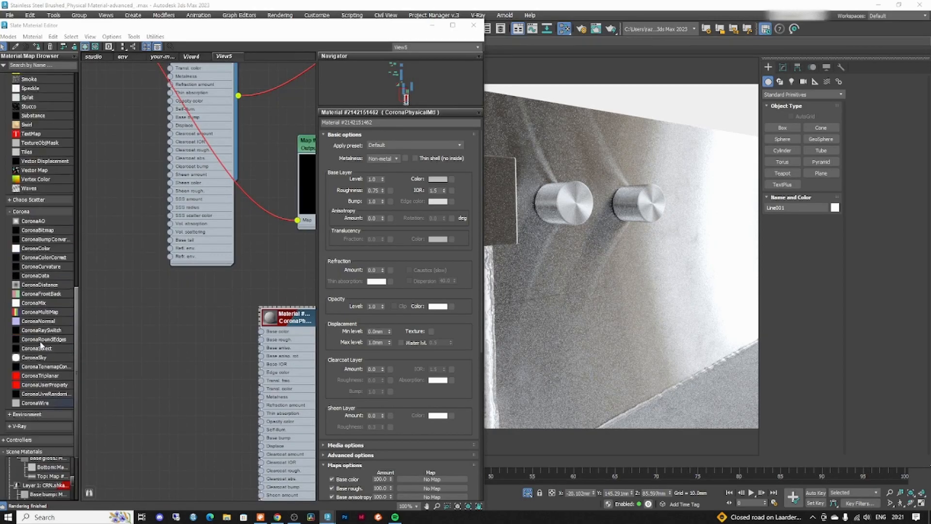
left_click_drag(39, 295, 203, 336)
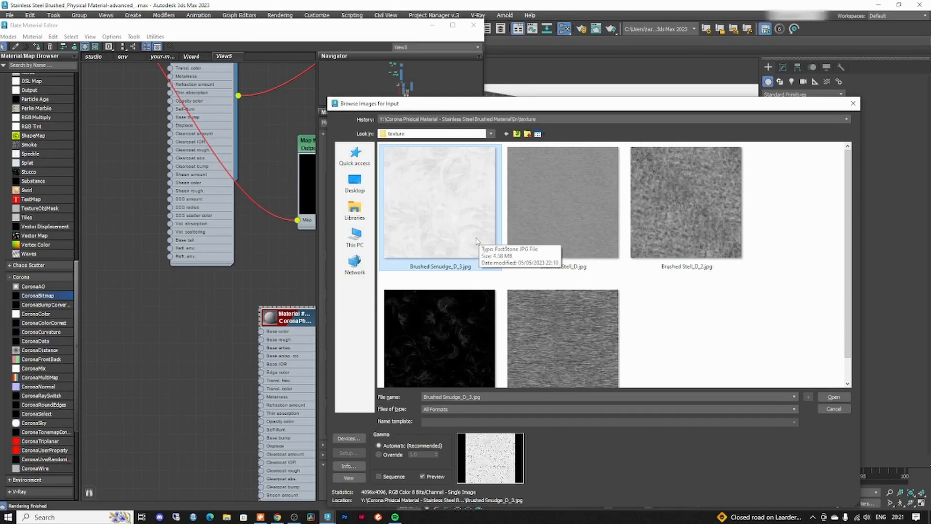
double_click(470, 242)
left_click_drag(207, 334, 261, 338)
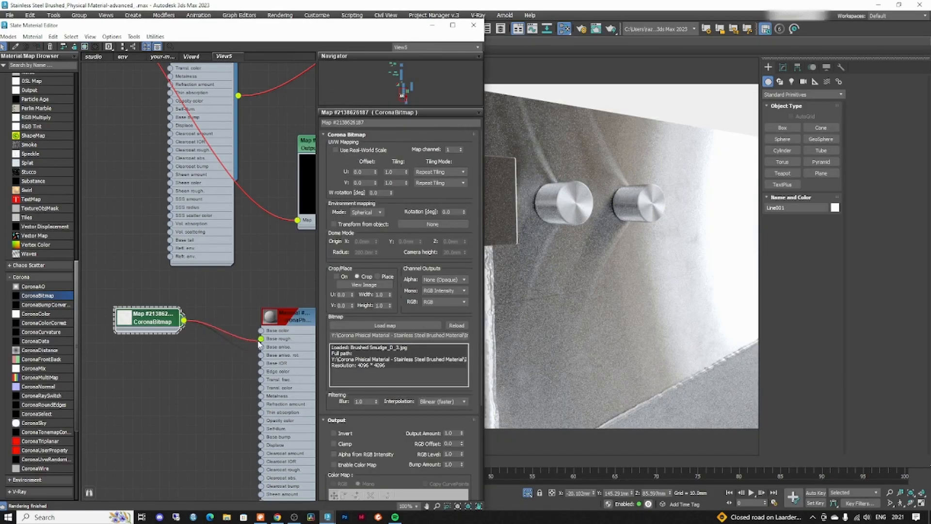
- Switch the new physical material to metal and set its roughness mode to Glossiness in the advanced options
double_click(276, 320)
middle_click_drag(276, 320, 219, 323)
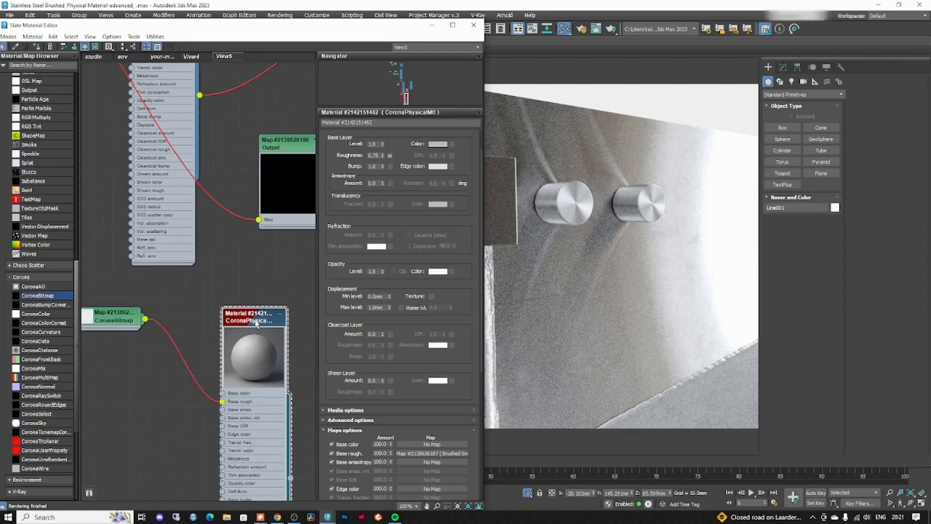
left_click_drag(252, 322, 233, 283)
scroll(235, 335, "up", 5)
scroll(388, 310, "down", 5)
left_click(377, 299)
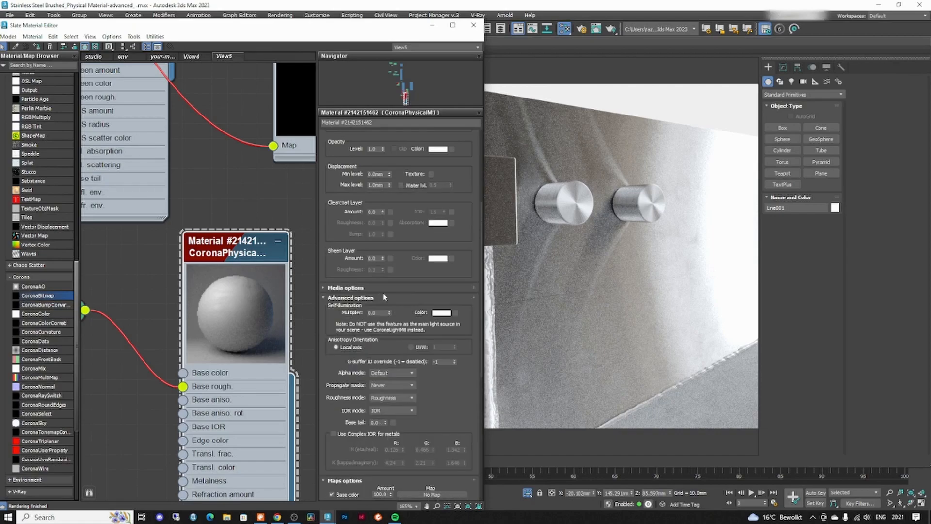
left_click(385, 398)
left_click(386, 412)
middle_click_drag(112, 310, 190, 306)
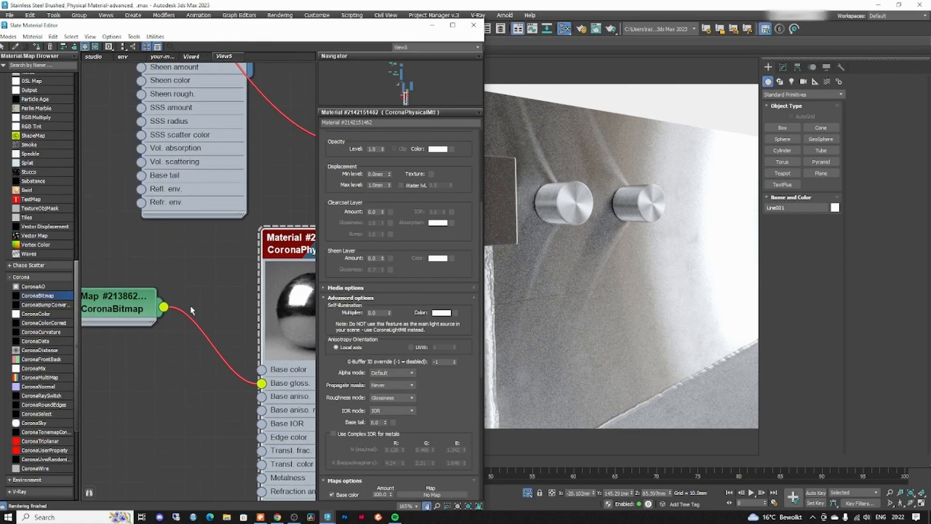
- Connect the fourth physical material to the layered material's Layer 3 input
scroll(122, 310, "down", 3)
scroll(335, 314, "up", 1)
scroll(288, 314, "up", 2)
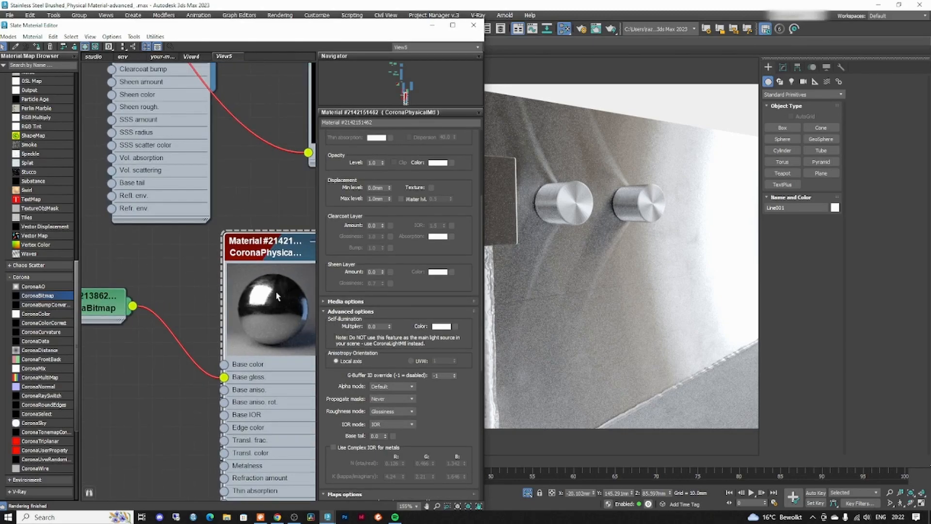
scroll(243, 262, "down", 8)
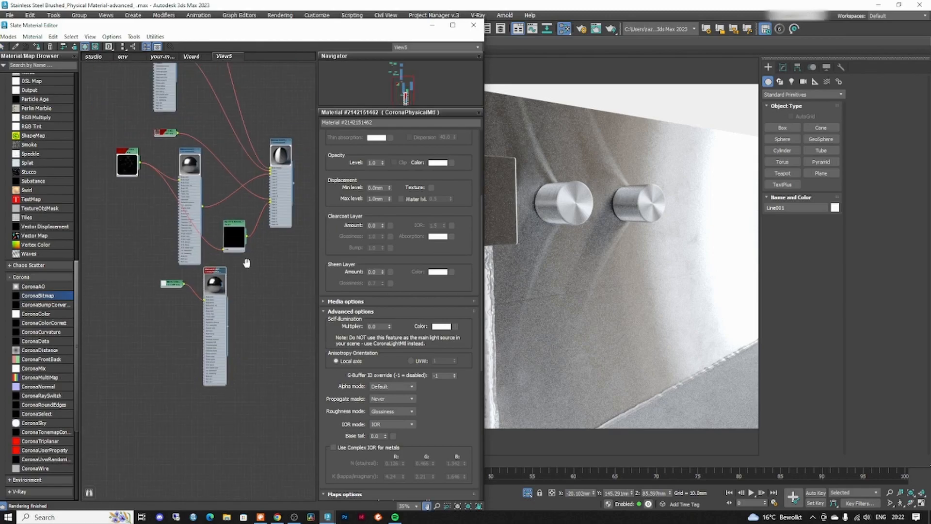
scroll(218, 291, "up", 3)
left_click_drag(169, 433, 269, 238)
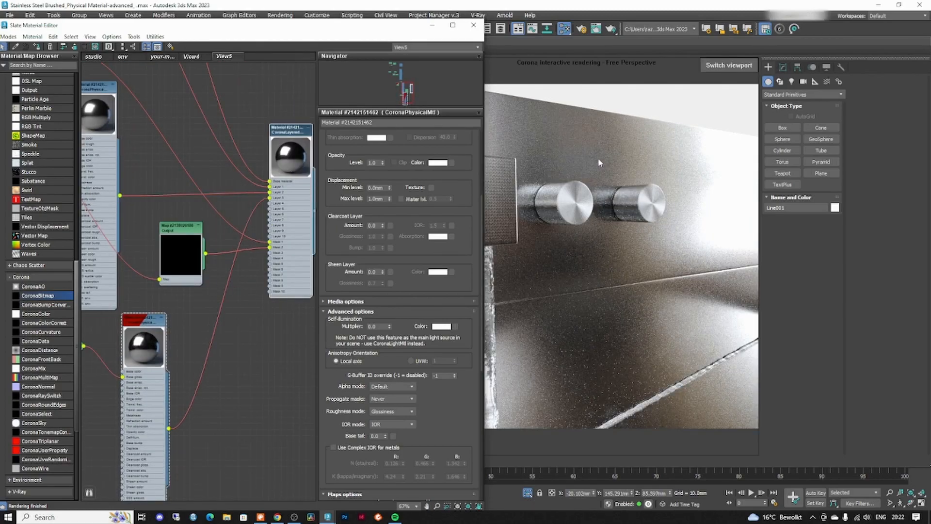
- Enable real-world scale on the Brushed Smudge_D_3 bitmap and set its size to 600 x 600 mm
middle_click_drag(194, 298, 340, 275)
double_click(207, 323)
scroll(387, 286, "up", 3)
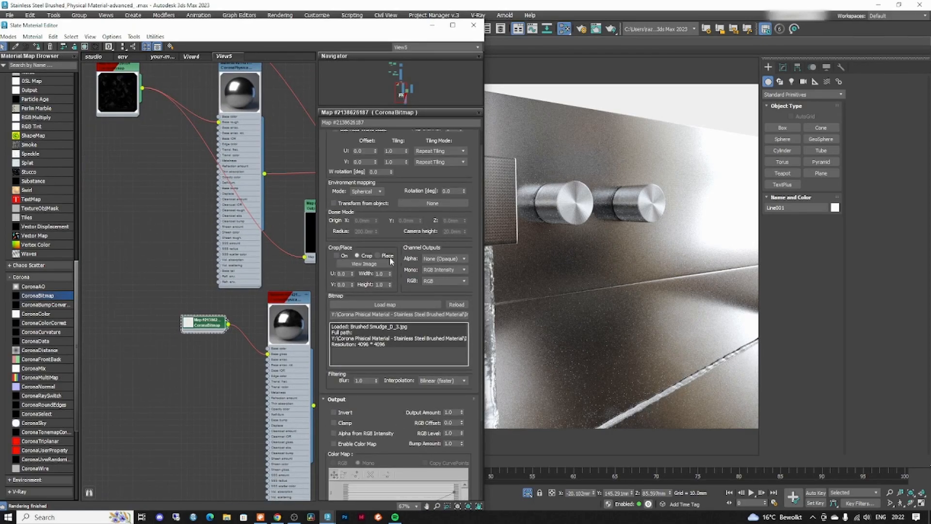
scroll(389, 137, "up", 1)
left_click(335, 149)
left_click(393, 171)
type("600")
key("Tab")
type("600")
key("Return")
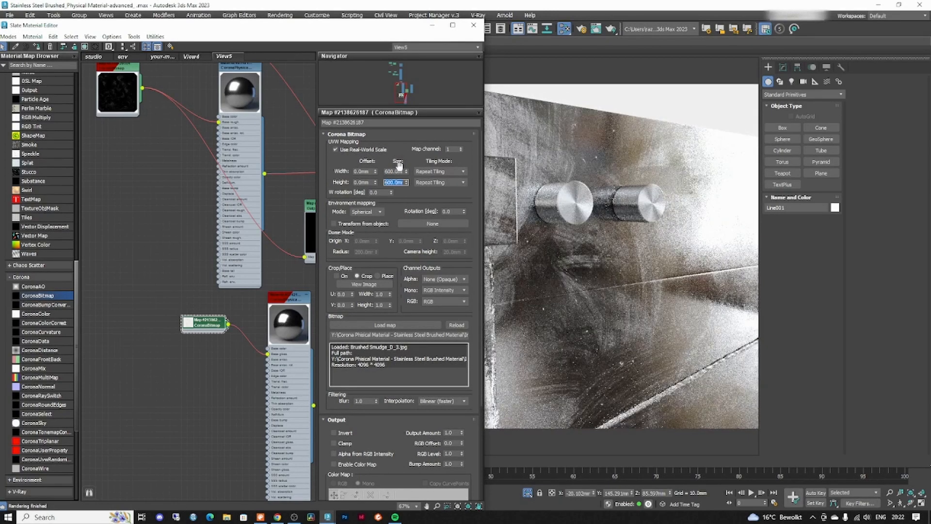
- Set the Brushed Smudge_D_3 bitmap's real-world size to 800 x 800 mm
left_click_drag(404, 30, 411, 50)
double_click(402, 192)
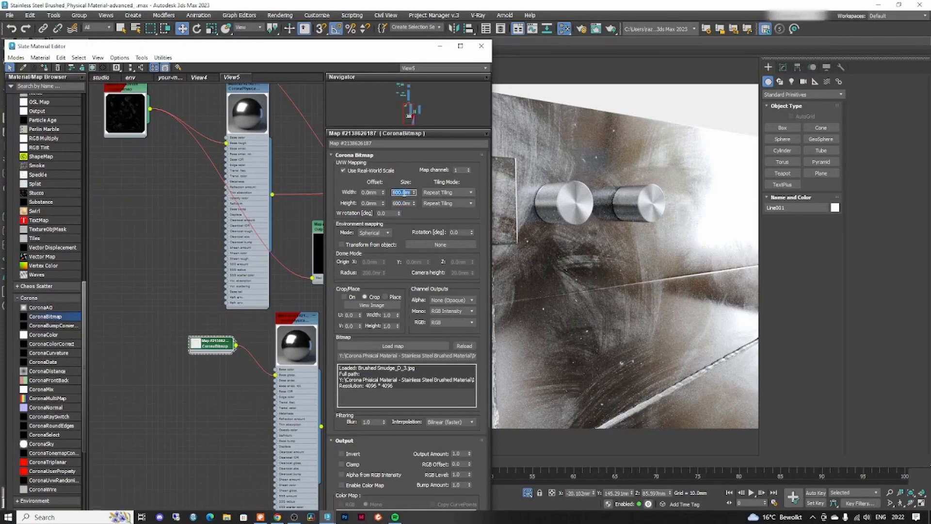
type("800")
key("Tab")
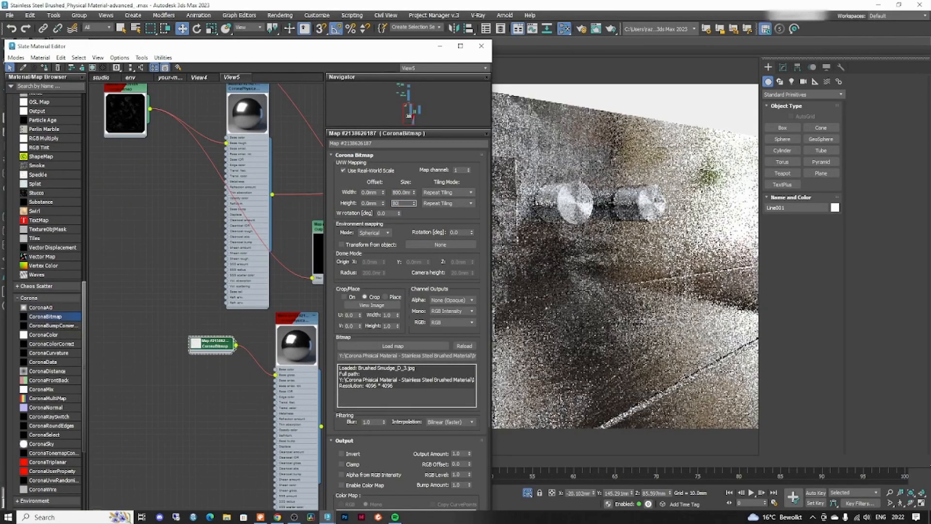
- Connect the Brushed Smudge_D_3 bitmap to the layered material's Mask 3 input
middle_click_drag(201, 312, 179, 295)
scroll(179, 295, "down", 5)
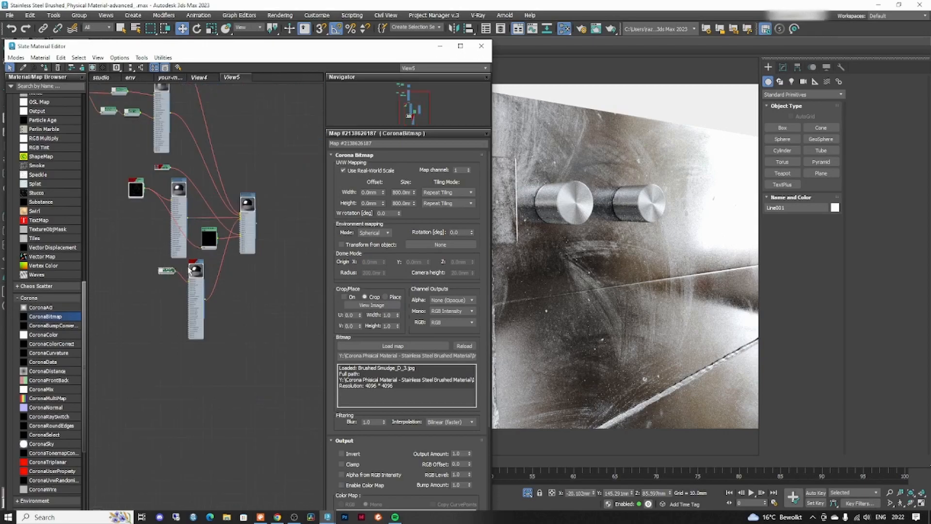
left_click_drag(176, 288, 158, 279)
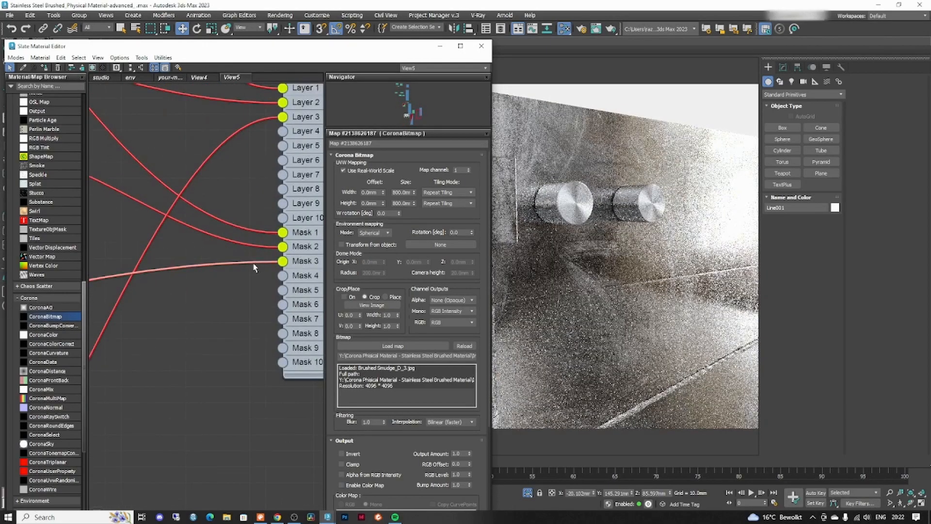
- Insert an Output map with Invert enabled between the Brushed Smudge_D_3 bitmap and the layered material's Mask 3
scroll(255, 267, "down", 5)
middle_click_drag(221, 312, 356, 270)
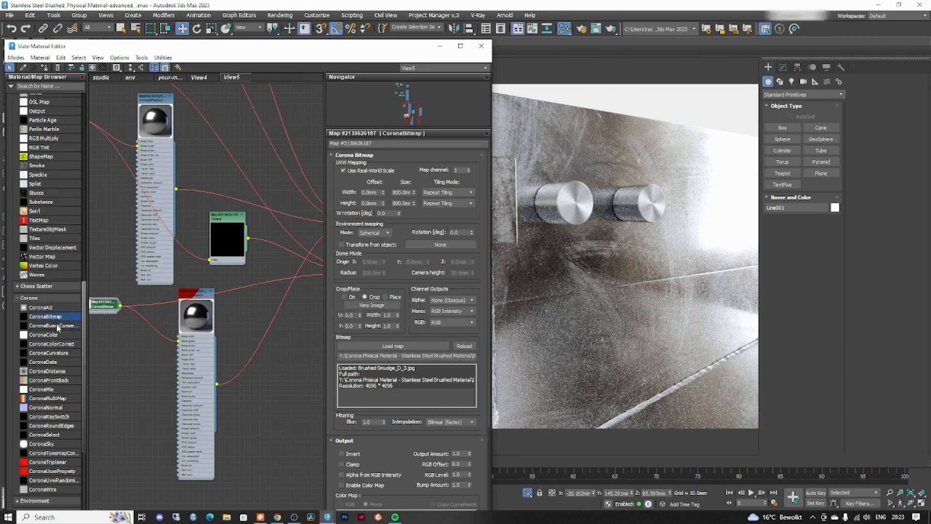
scroll(53, 318, "up", 5)
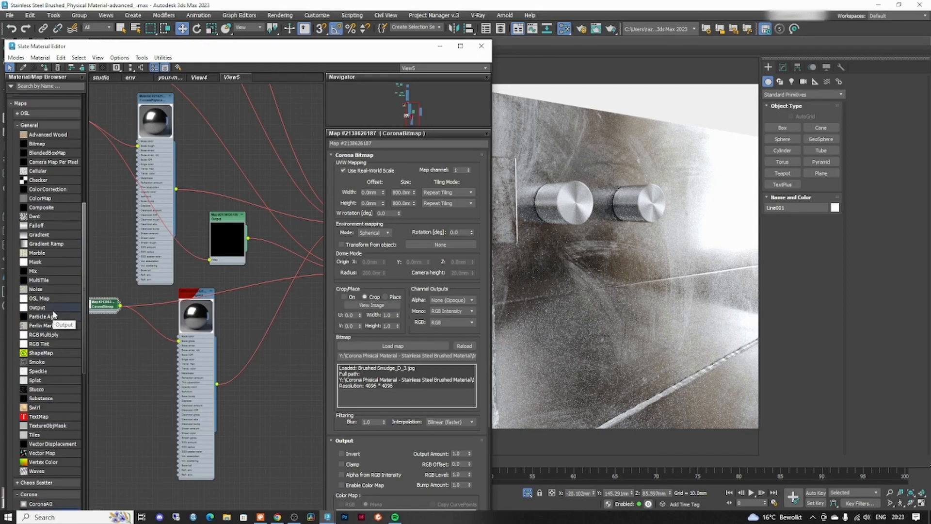
left_click_drag(43, 307, 252, 282)
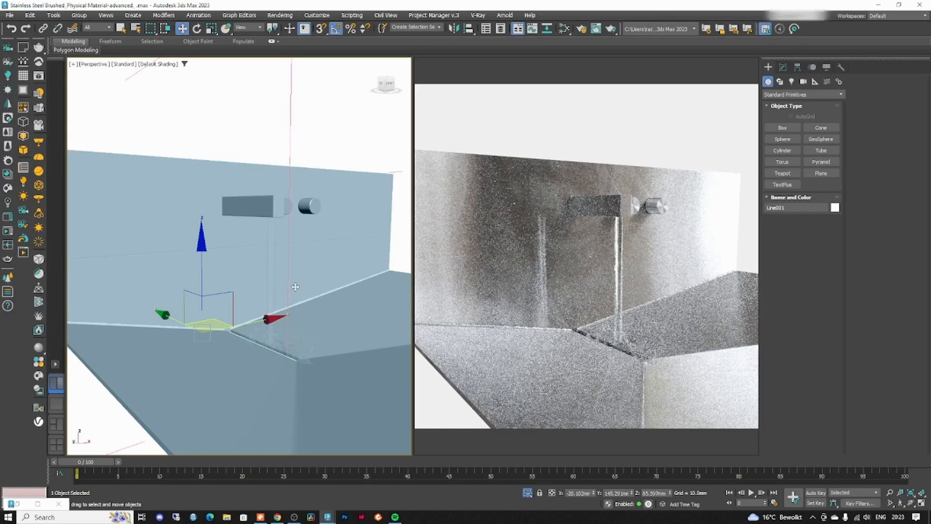
key("m")
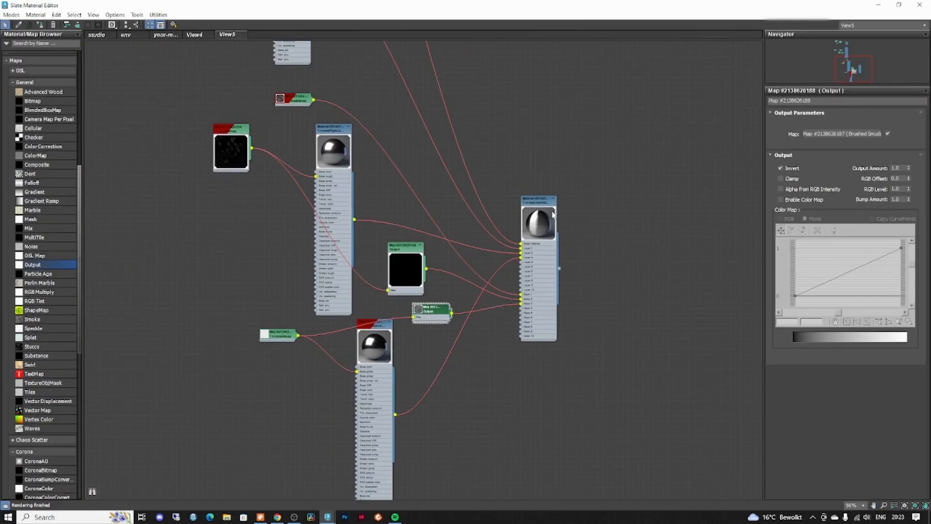
- Switch the layered material's Mask 3 off and back on to compare its effect on the preview
double_click(554, 216)
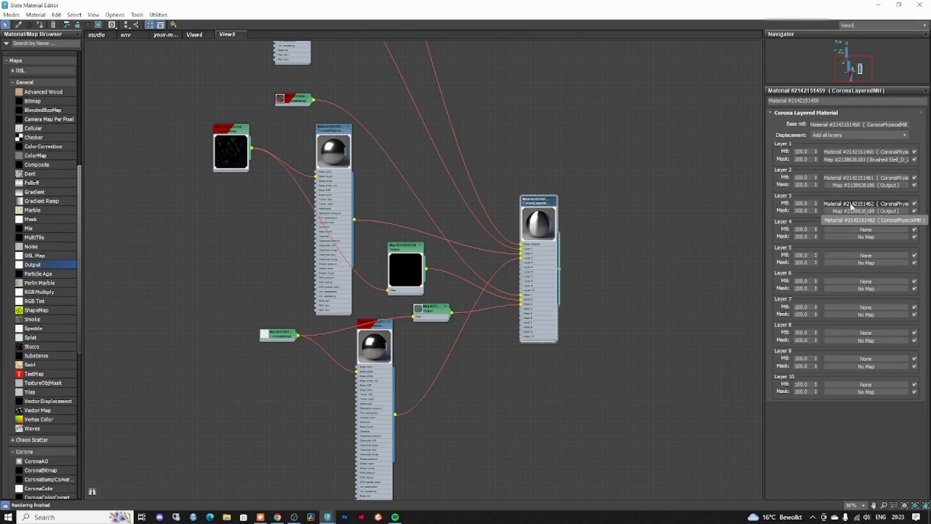
left_click(915, 212)
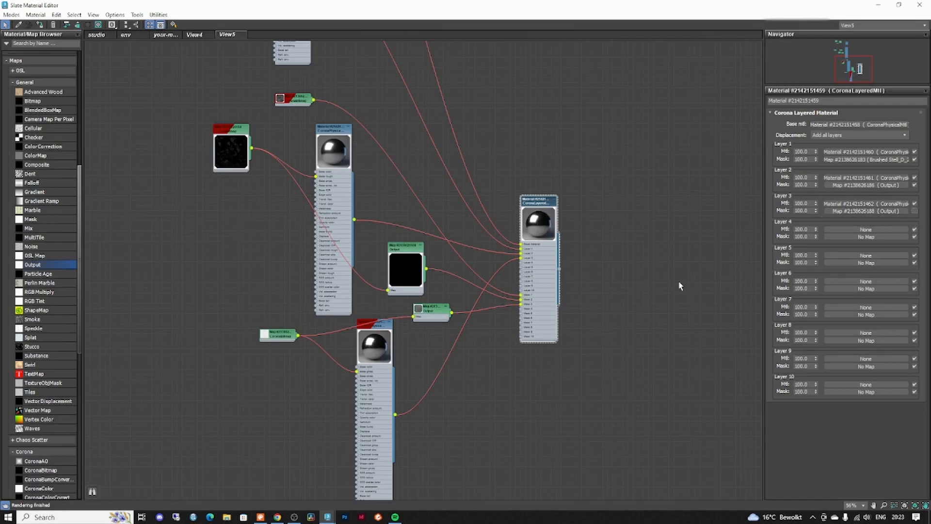
scroll(382, 348, "up", 5)
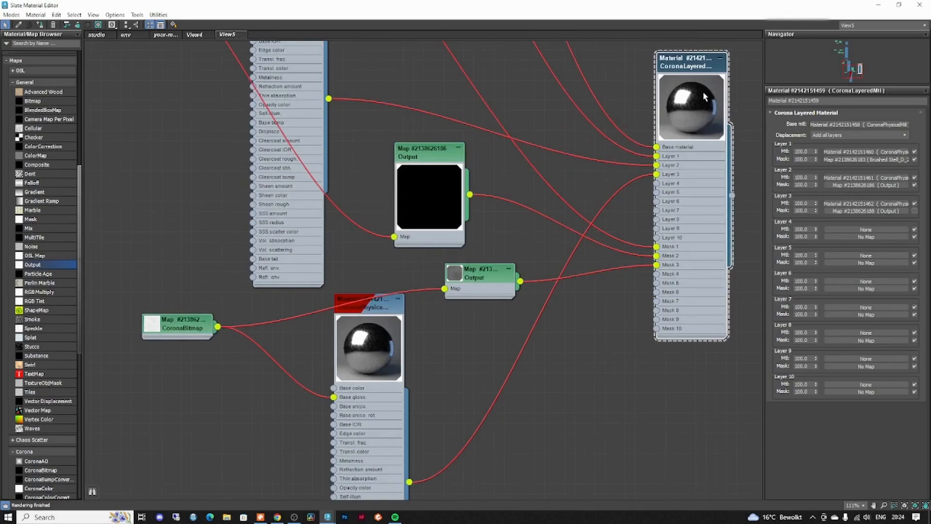
left_click(914, 211)
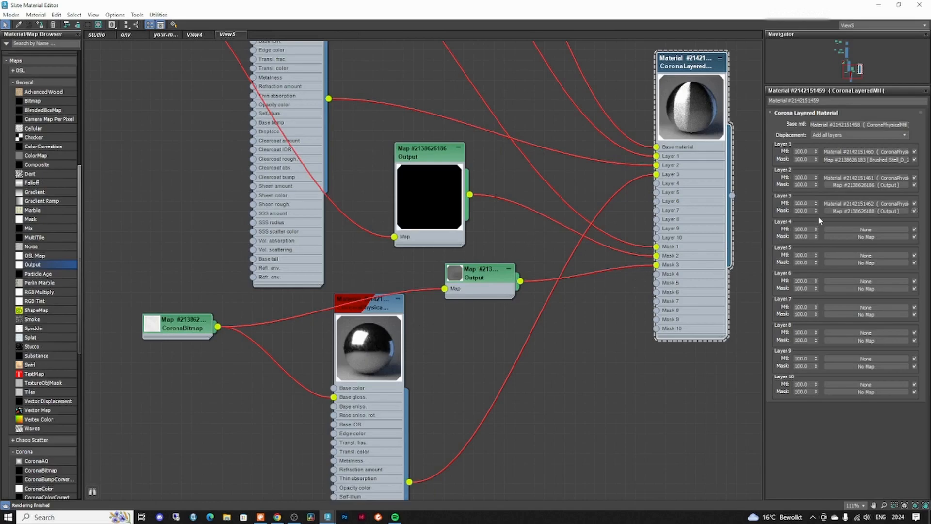
- Set the layered material's Displacement option to Blend all layers
left_click(839, 135)
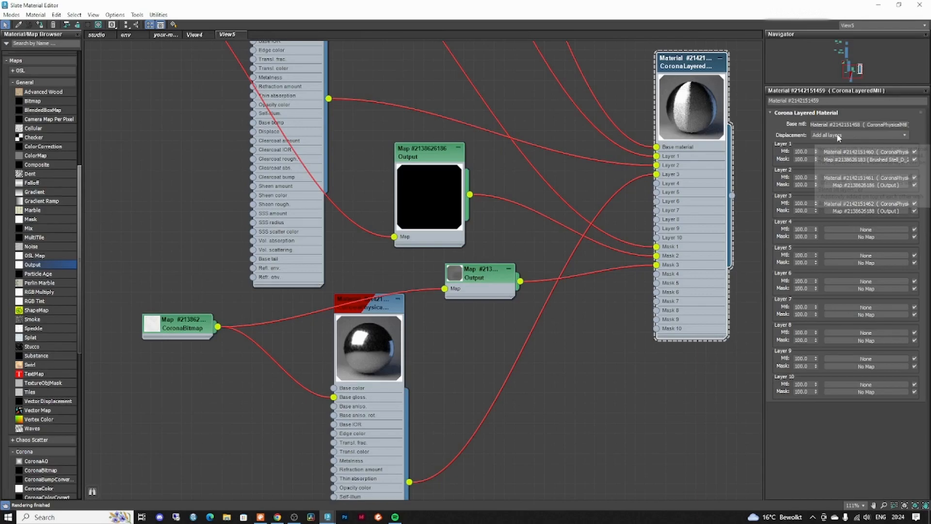
left_click(837, 150)
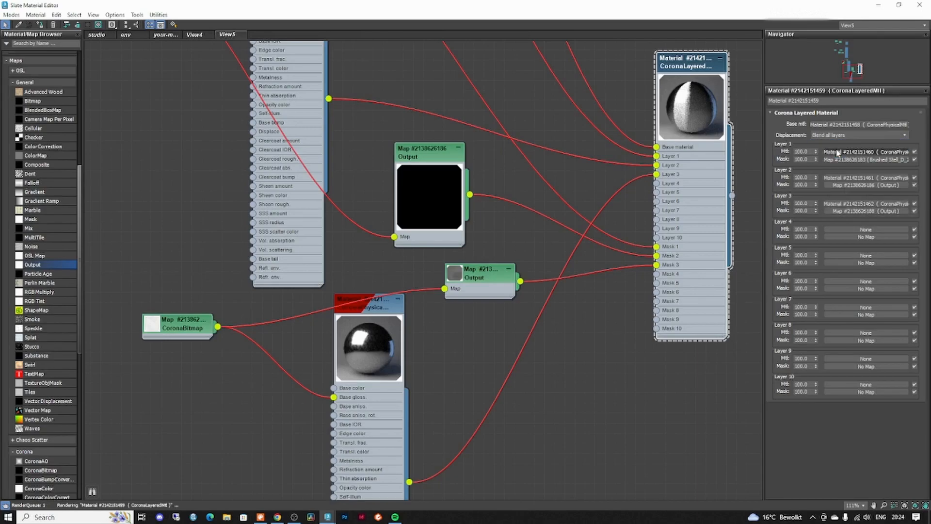
scroll(556, 240, "down", 3)
scroll(612, 229, "up", 1)
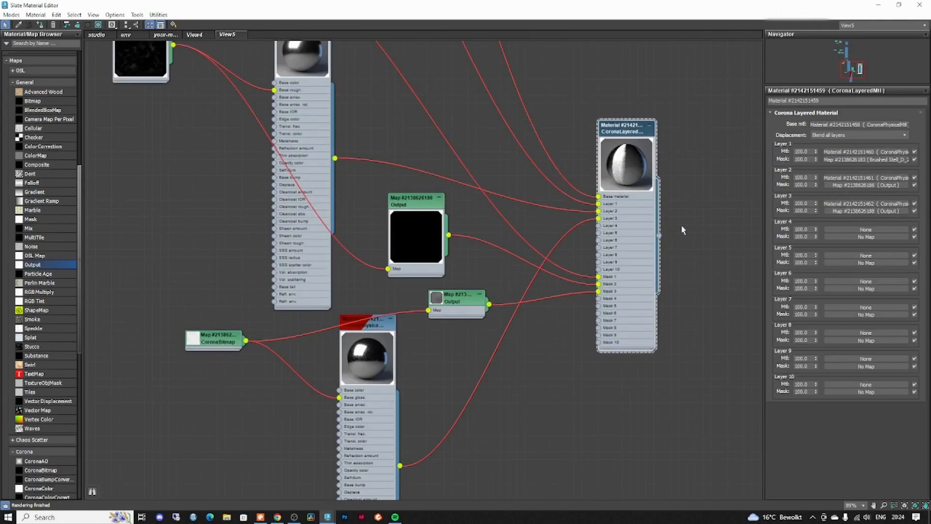
- Toggle the layered material's layer masks off and back on to compare the preview
left_click(915, 211)
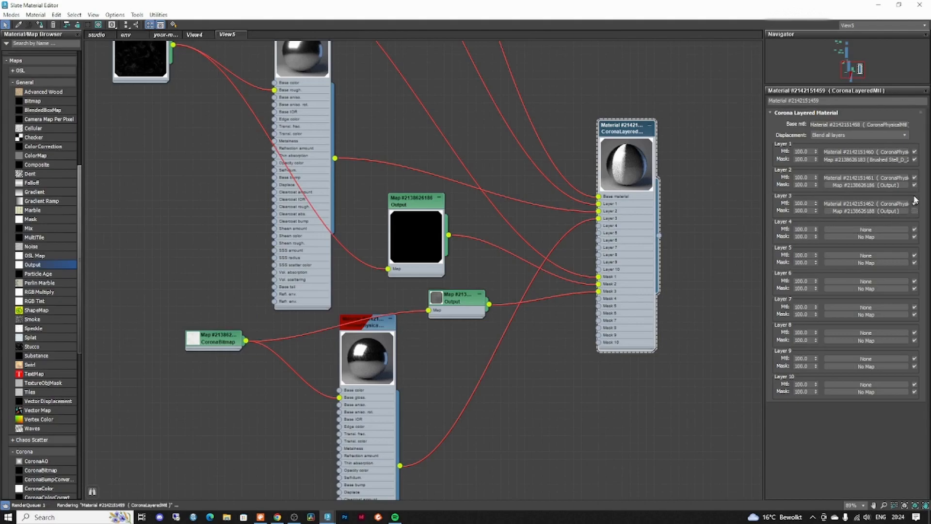
left_click(915, 184)
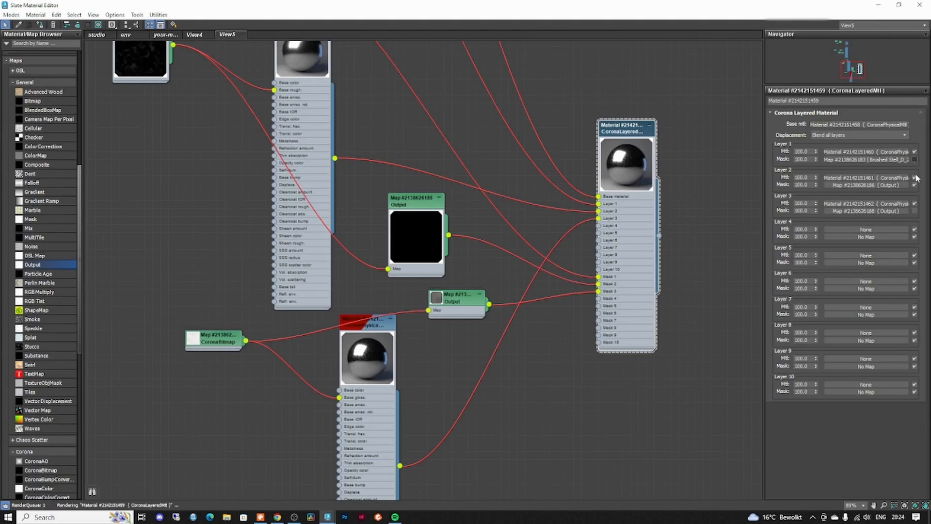
scroll(475, 309, "up", 6)
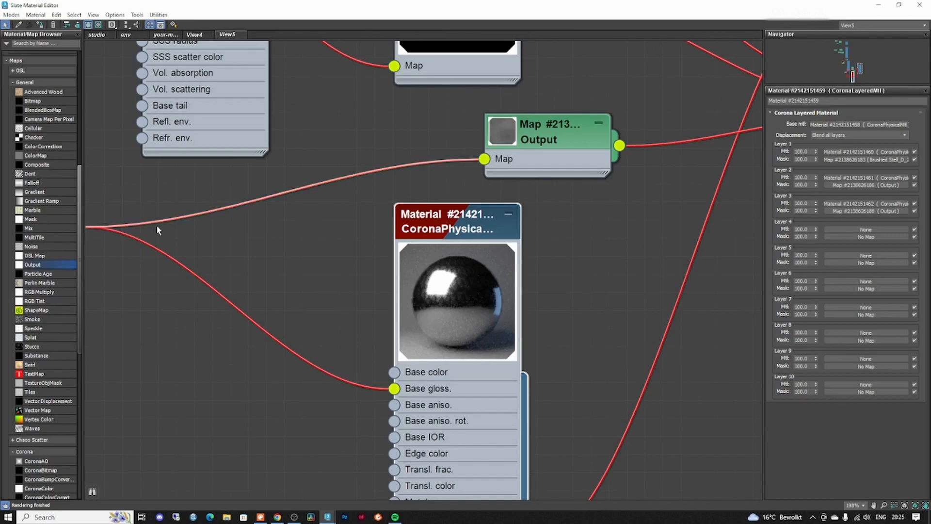
- Examine the brushed steel on the tap handles and sink back panel up close in the interactive render
double_click(447, 4)
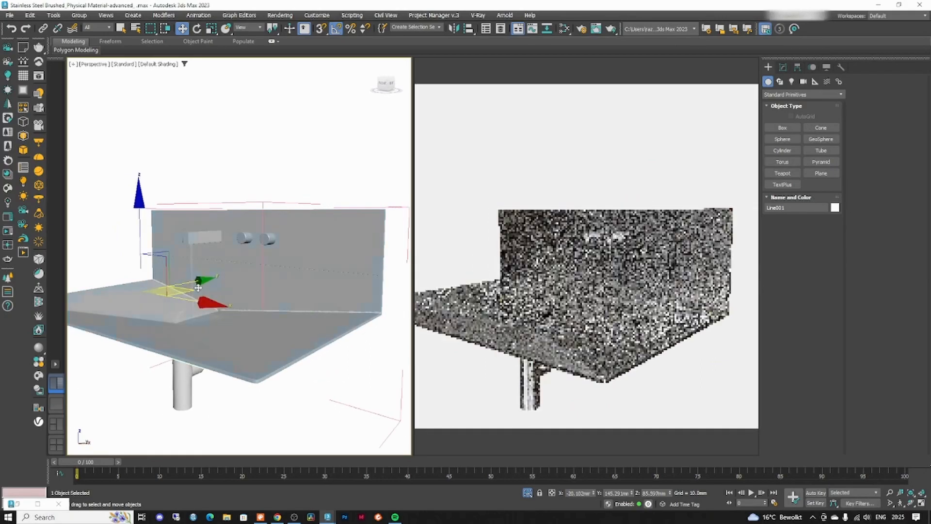
middle_click_drag(198, 287, 248, 271, "alt")
left_click(226, 379)
scroll(249, 256, "up", 5)
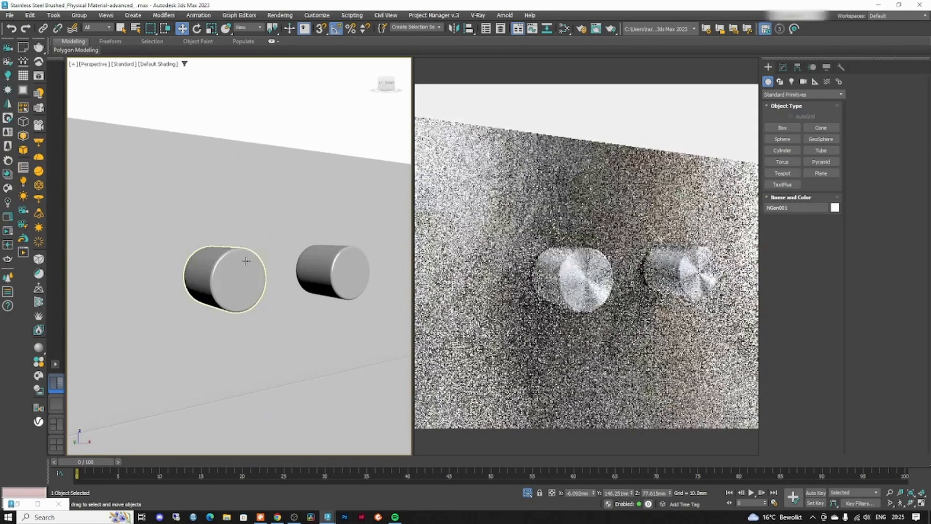
scroll(272, 279, "down", 3)
scroll(272, 279, "down", 2)
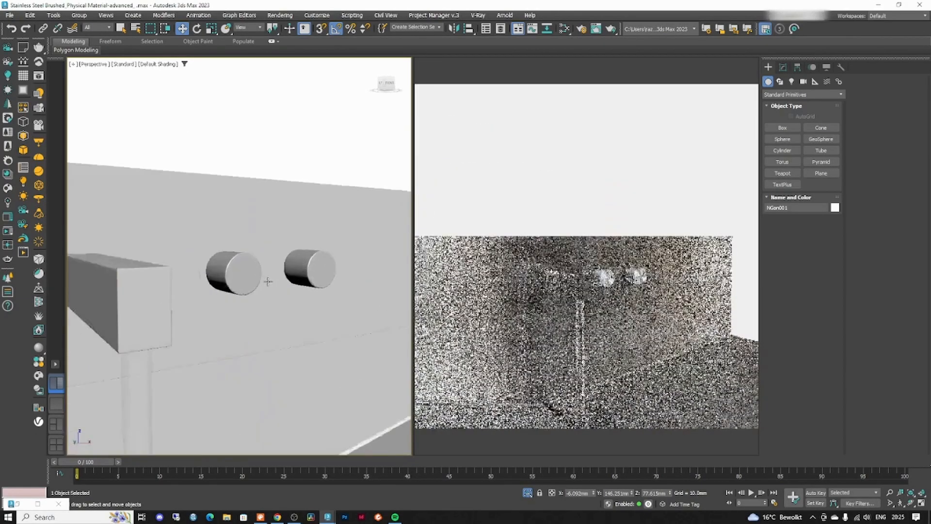
scroll(247, 282, "up", 3)
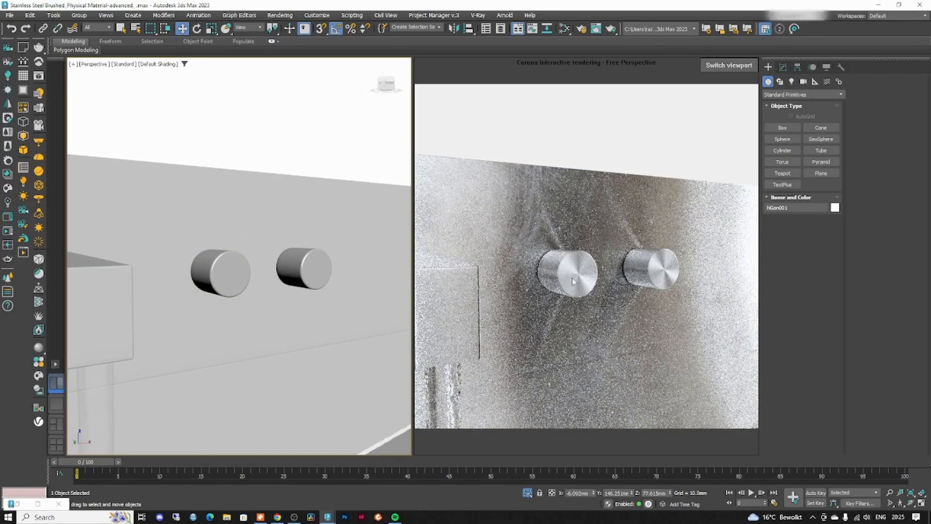
left_click(225, 274)
scroll(226, 275, "down", 2)
scroll(238, 255, "up", 1)
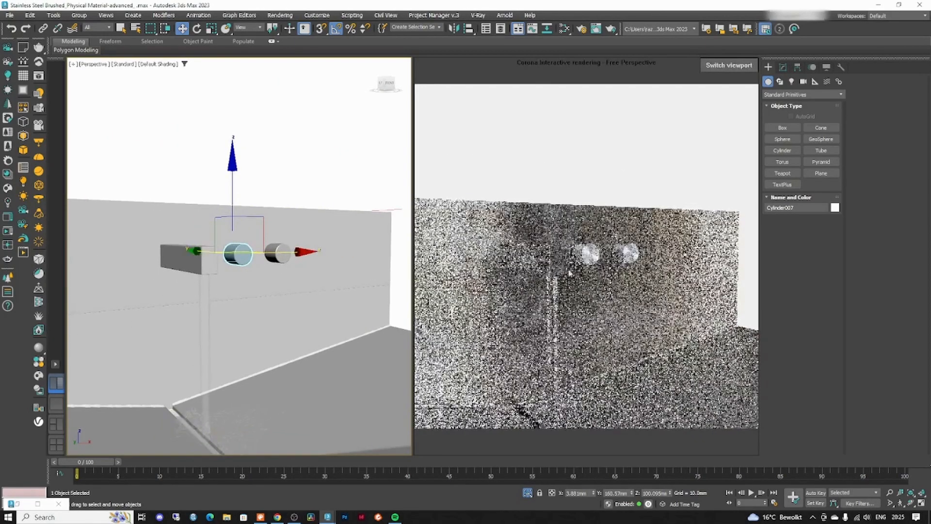
scroll(227, 264, "up", 5)
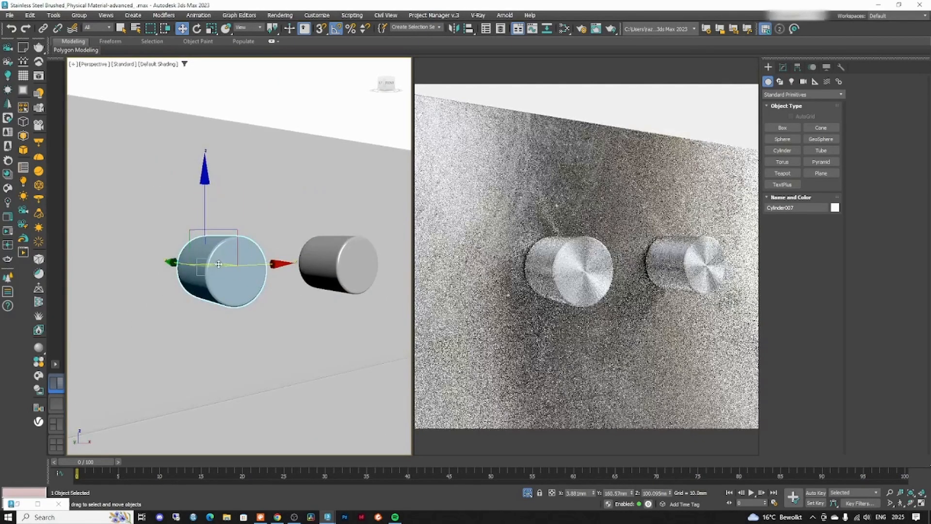
scroll(227, 264, "down", 3)
scroll(221, 267, "up", 3)
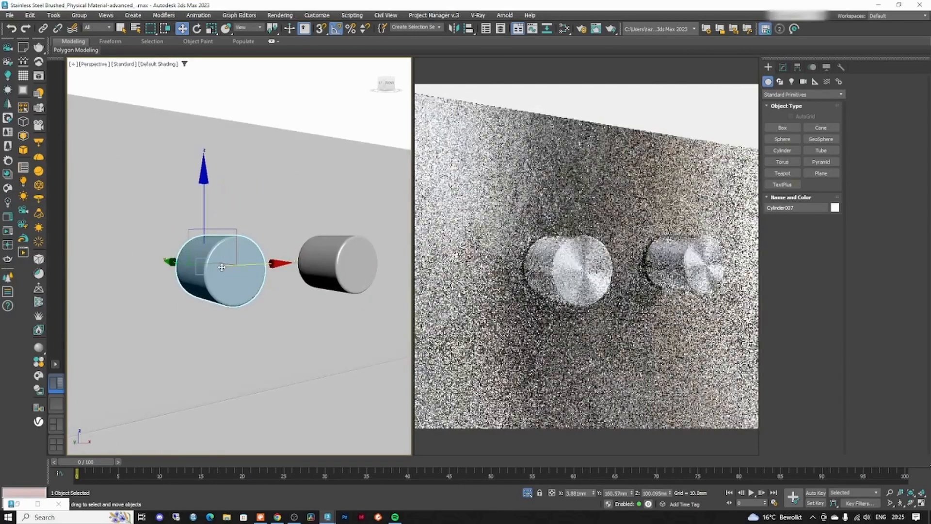
scroll(221, 267, "down", 4)
scroll(238, 312, "up", 6)
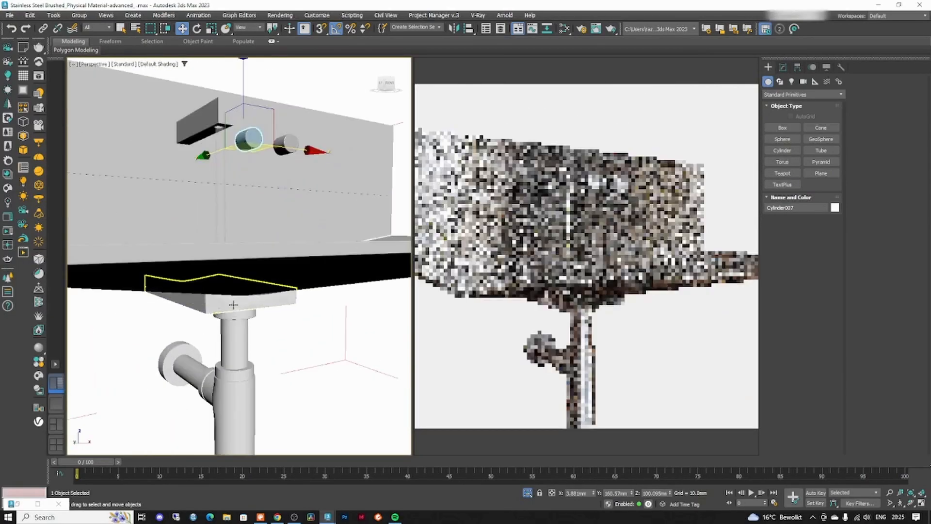
- Select the drain trap beneath the sink and check it together with the whole basin in the interactive render
left_click(241, 314)
scroll(241, 314, "down", 3)
middle_click_drag(241, 314, 276, 161, "alt")
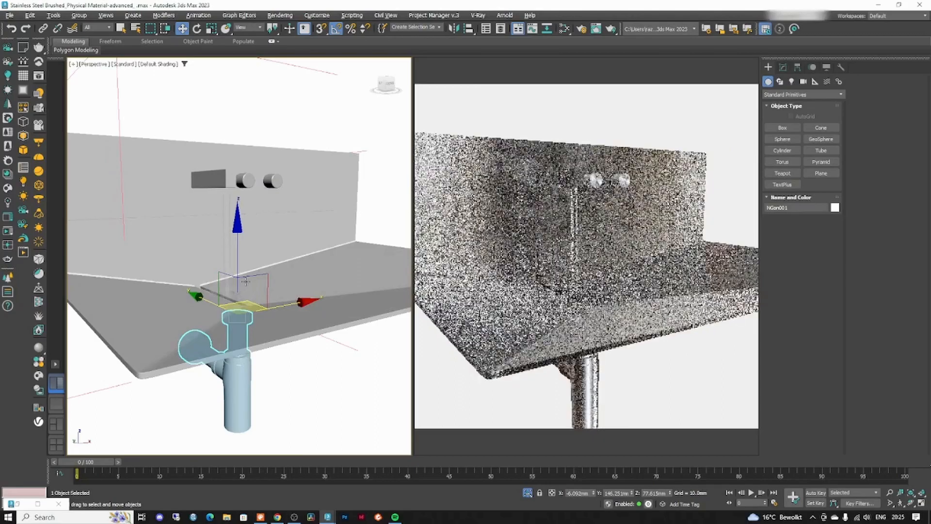
scroll(277, 161, "up", 5)
scroll(277, 290, "down", 6)
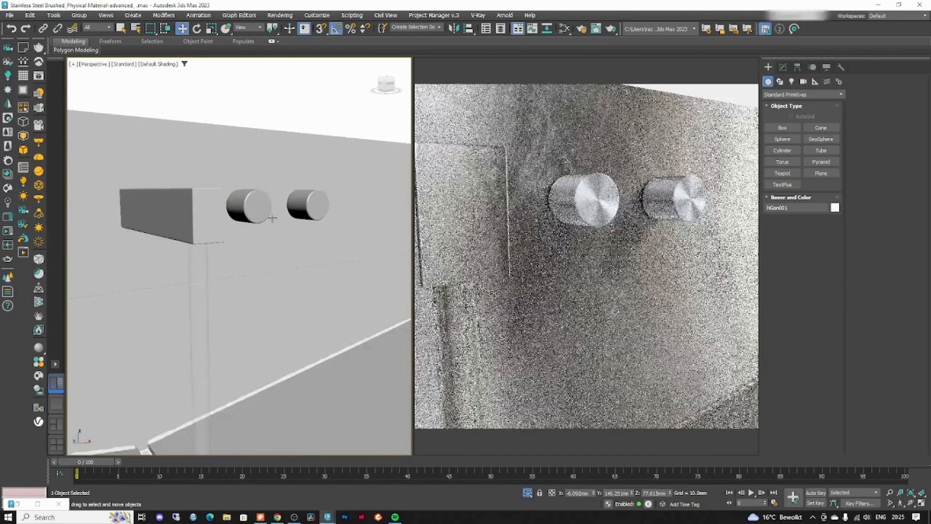
middle_click_drag(277, 290, 275, 273, "alt")
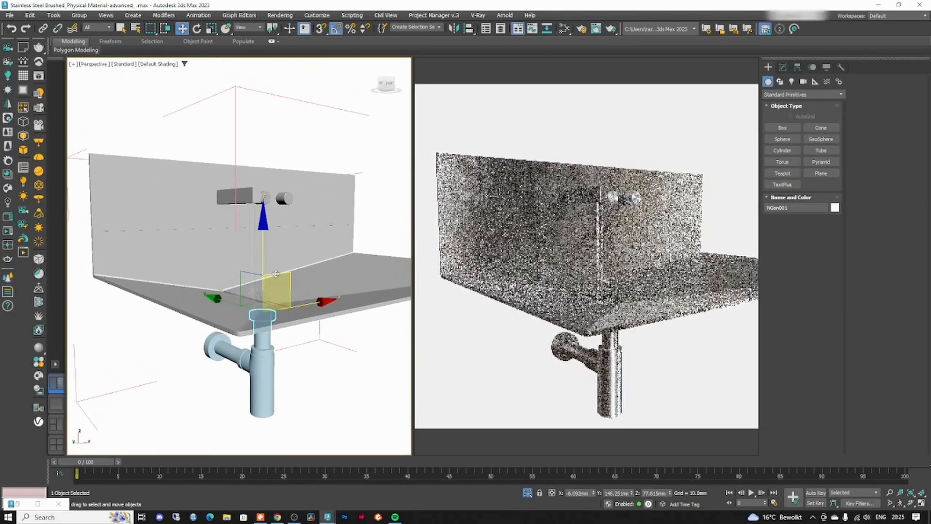
- Create a new CoronaPhysicalMtl beside the layered material's network and assign it to the selected drain trap
key("m")
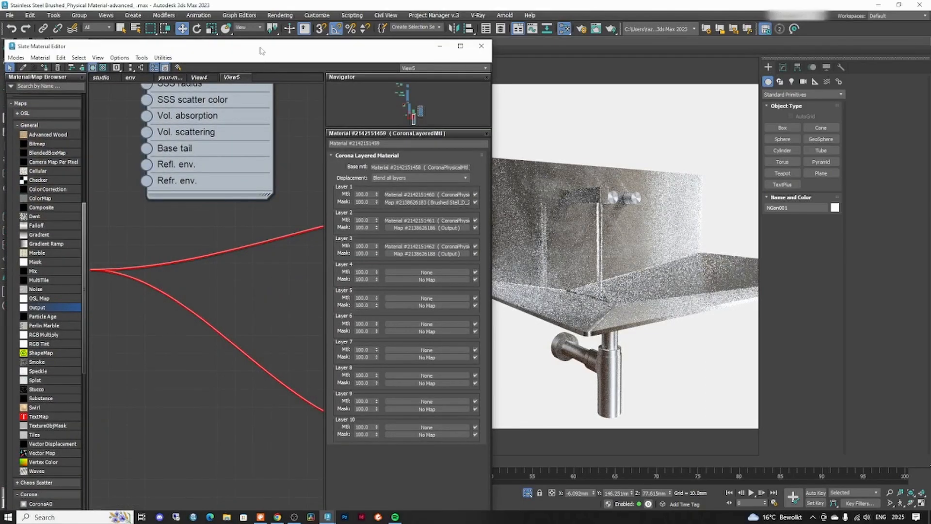
left_click_drag(257, 57, 622, 74)
double_click(622, 73)
scroll(391, 200, "down", 10)
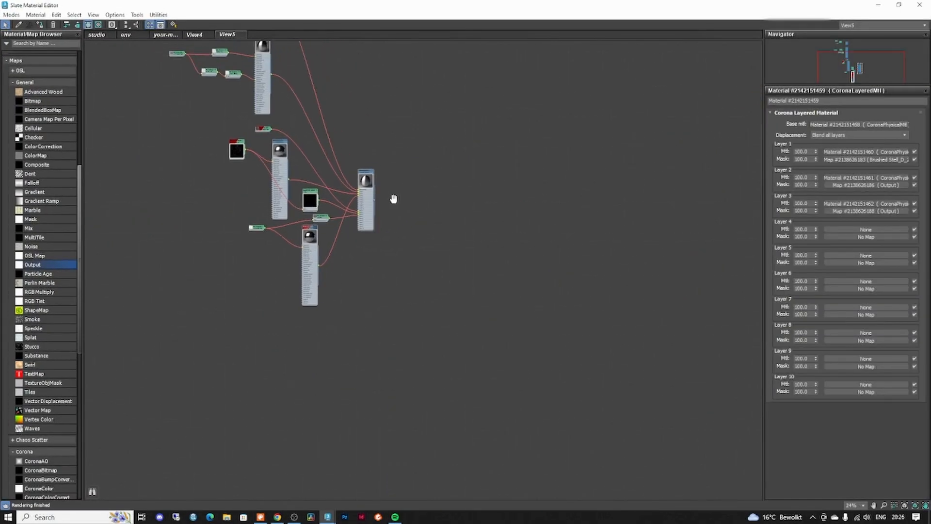
middle_click_drag(391, 199, 358, 227)
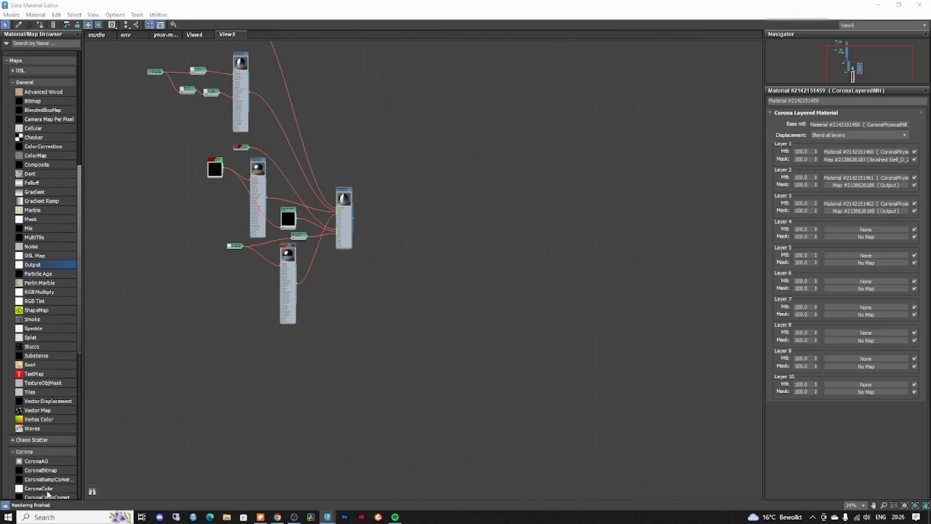
scroll(48, 493, "down", 7)
scroll(45, 290, "up", 15)
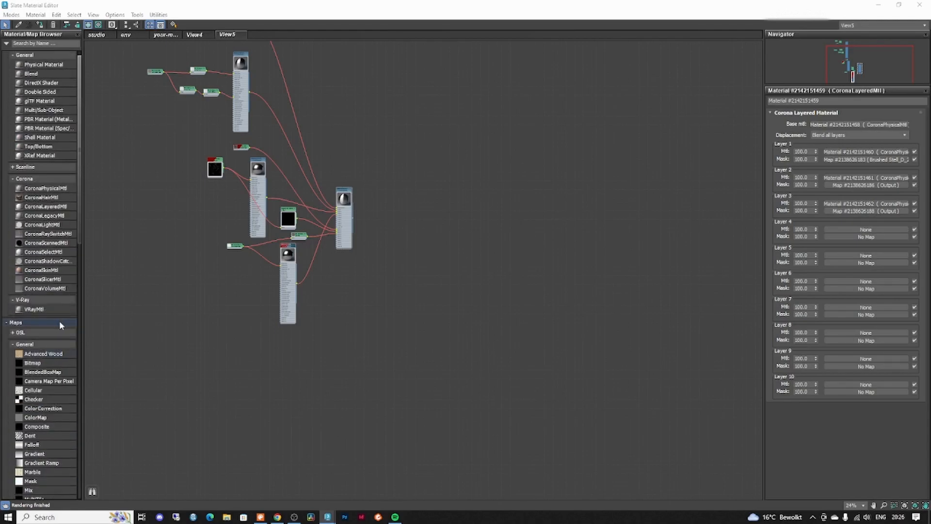
left_click(76, 189)
left_click_drag(551, 194, 502, 196)
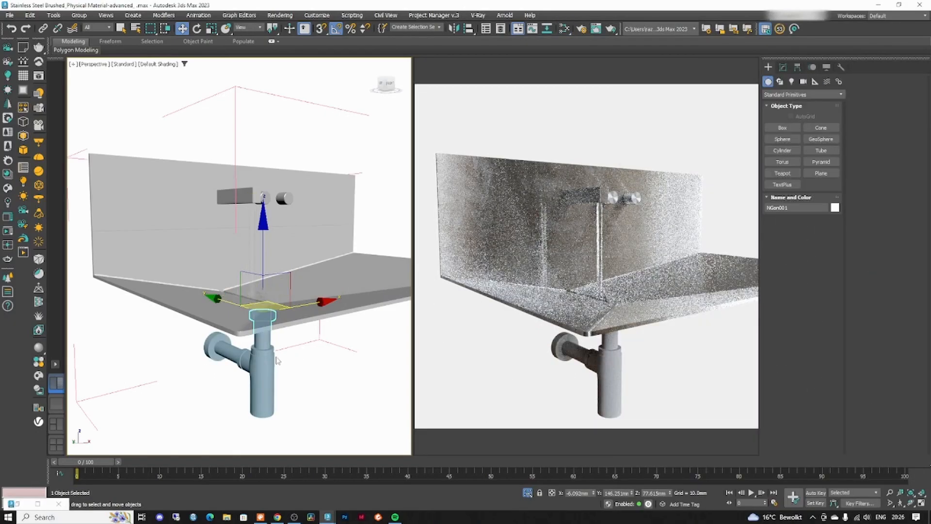
- Move the new CoronaPhysicalMtl node close to the brushed base material in the node network
middle_click_drag(248, 417, 250, 383, "alt")
scroll(249, 383, "up", 5)
middle_click_drag(250, 383, 307, 277)
key("m")
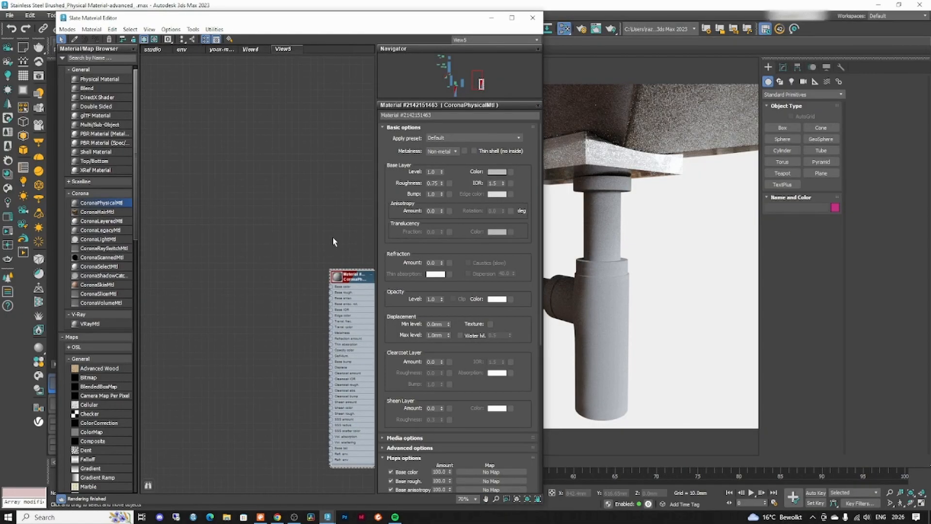
scroll(330, 268, "down", 3)
scroll(330, 268, "up", 4)
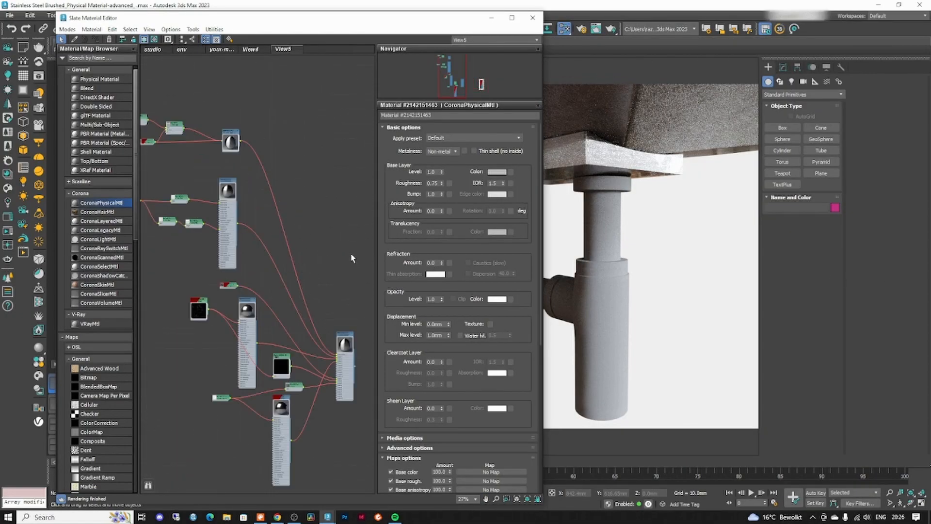
scroll(338, 268, "down", 3)
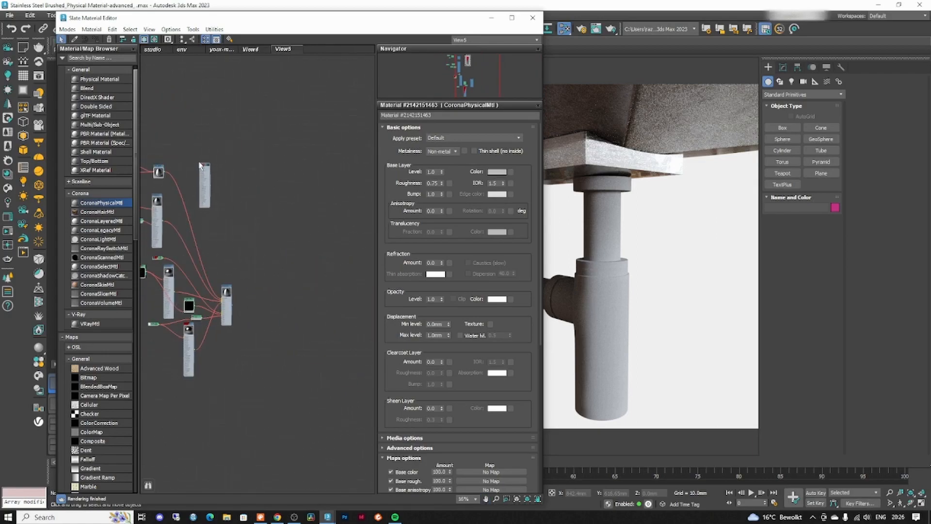
- Connect the brushed base's CoronaMix map to the new material's Base roughness input, moving its CoronaBitmap node slightly aside
scroll(267, 198, "up", 6)
scroll(157, 188, "up", 5)
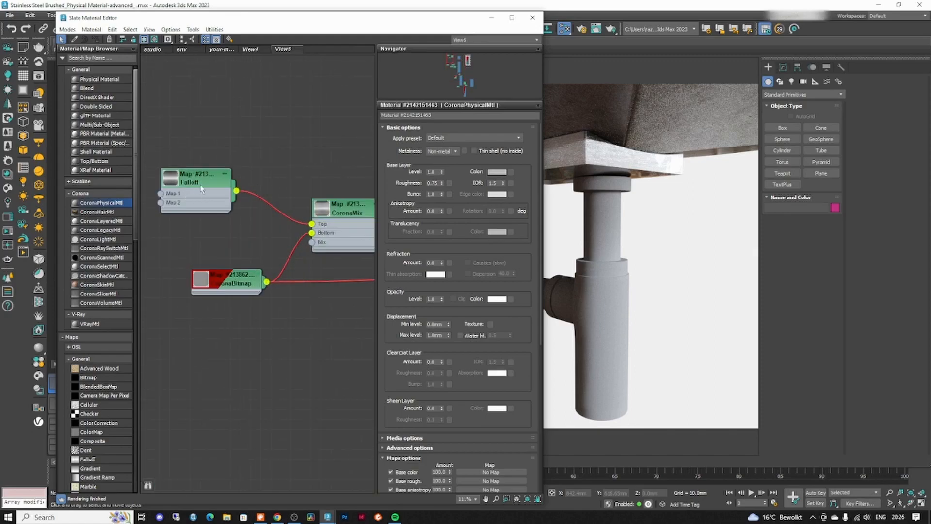
left_click_drag(234, 290, 215, 310)
middle_click_drag(298, 220, 250, 237)
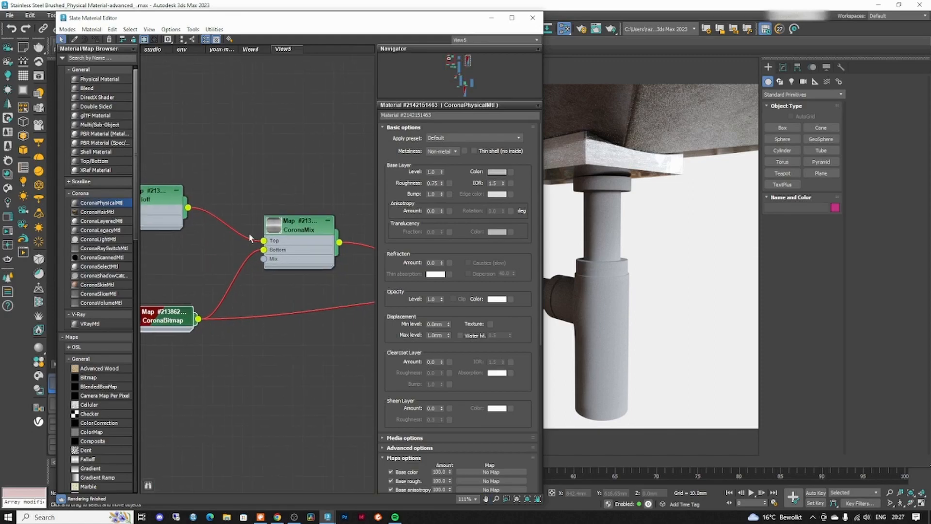
scroll(201, 181, "down", 6)
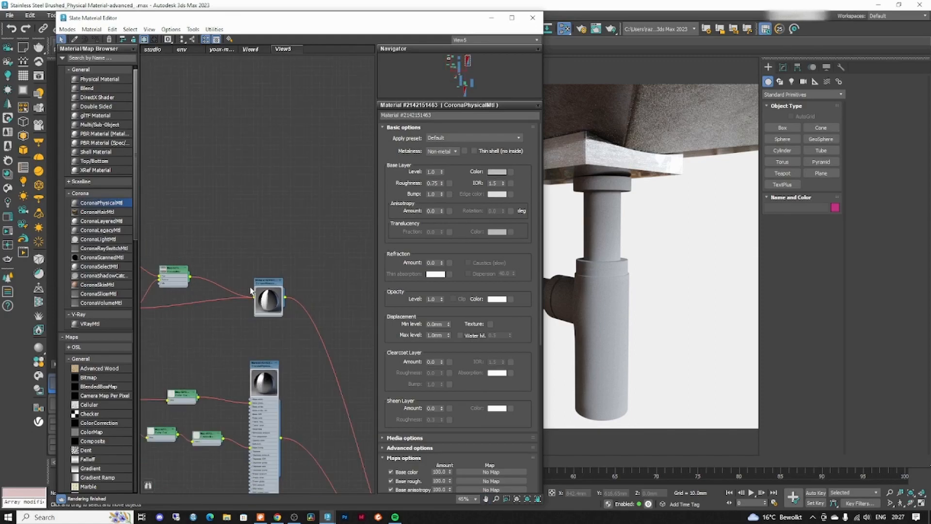
middle_click_drag(199, 265, 227, 254)
left_click(512, 17)
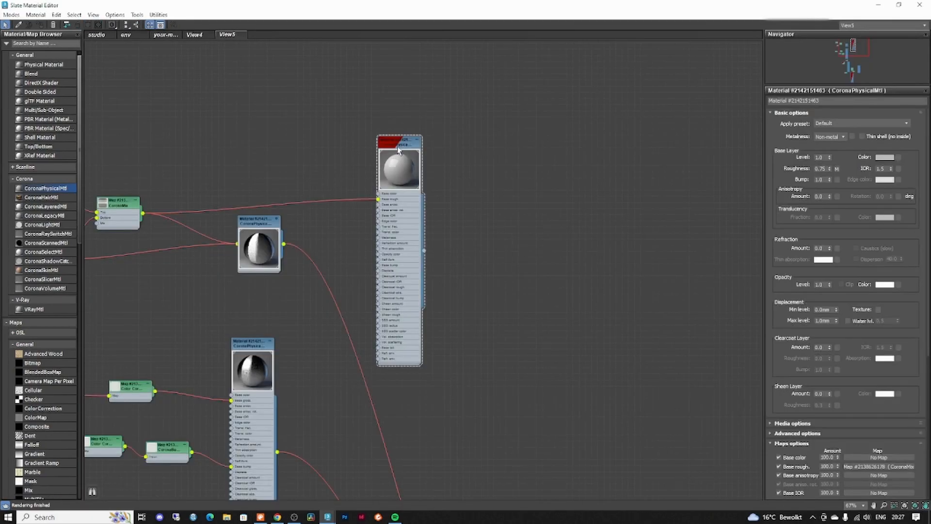
- Set the new material's metalness to Metal and its roughness mode to Glossiness, and shift its node away from the base material
left_click(831, 137)
left_click(825, 149)
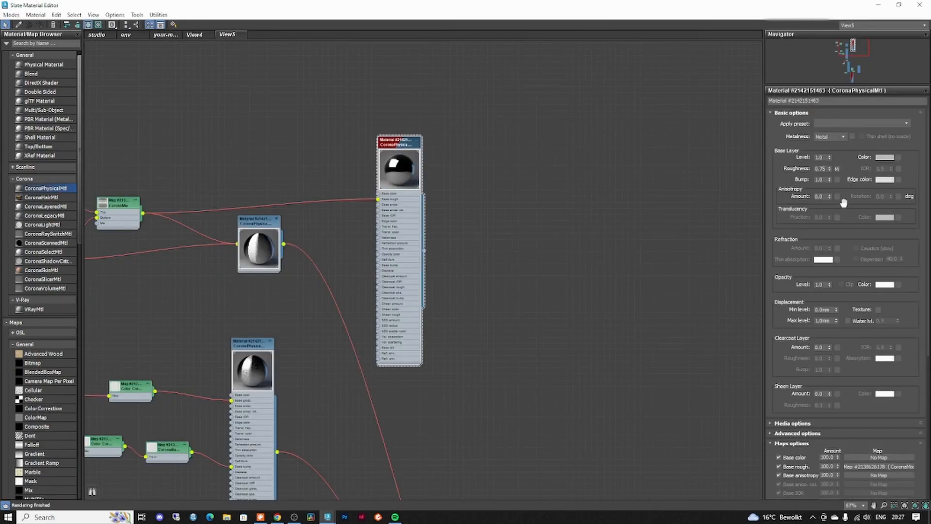
scroll(847, 291, "down", 4)
left_click(846, 267)
left_click(830, 378)
left_click_drag(421, 170, 466, 163)
middle_click_drag(335, 251, 508, 252)
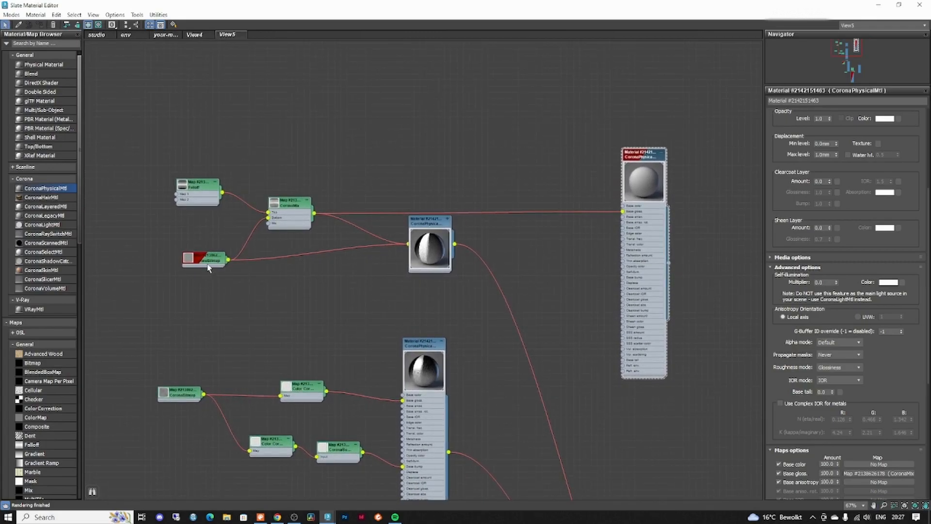
- Connect the brushed base's CoronaBitmap to the new CoronaPhysicalMtl's Base bump input
left_click_drag(444, 238, 449, 256)
middle_click_drag(298, 236, 198, 235)
left_click_drag(129, 259, 523, 276)
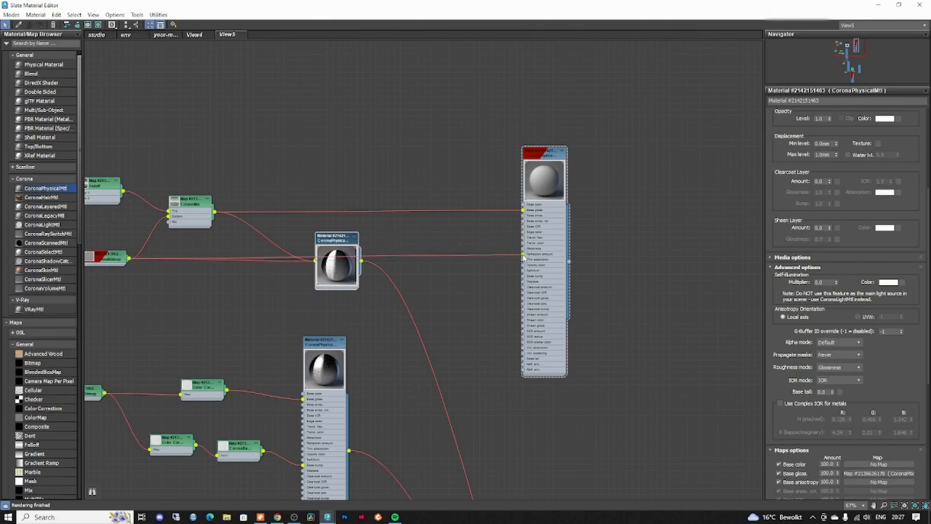
scroll(532, 260, "up", 3)
scroll(437, 258, "down", 2)
left_click(498, 103)
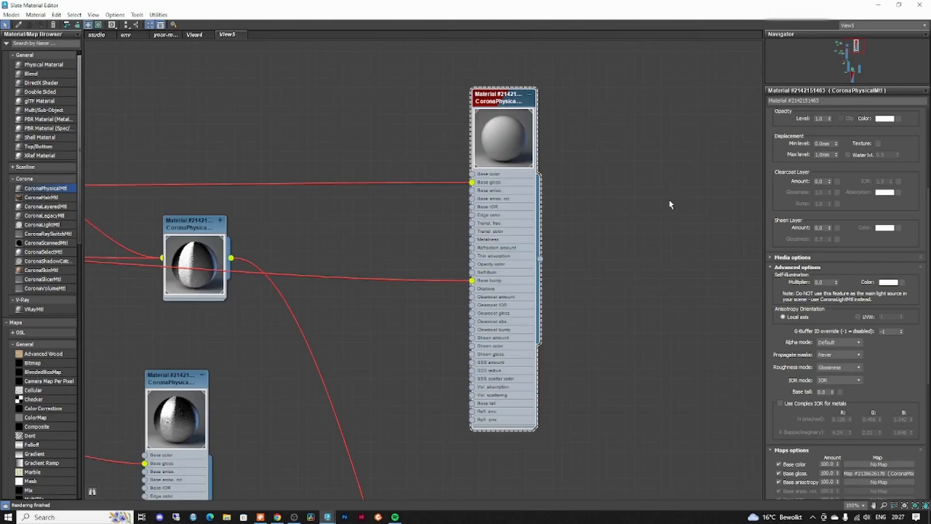
- Set the new material's anisotropy amount to 0.5 and its base color to a light grey with value 183
scroll(852, 368, "up", 5)
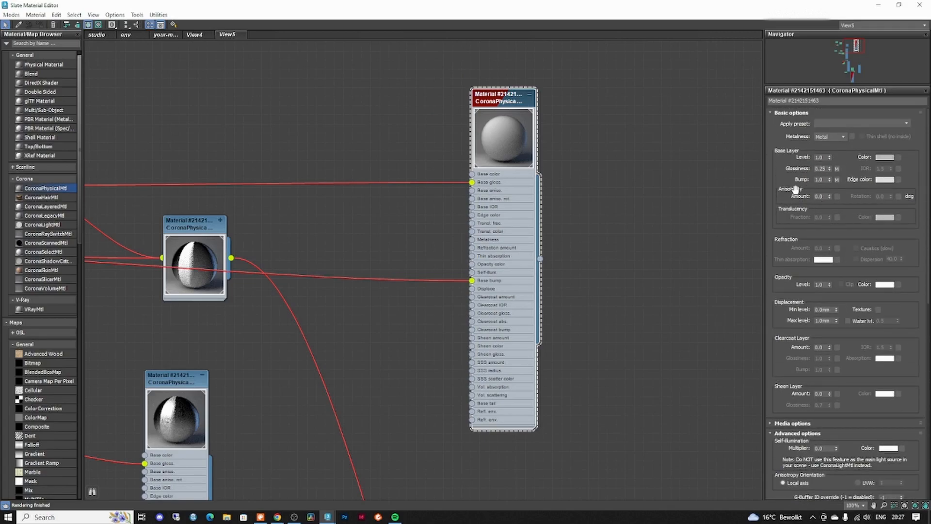
left_click(826, 197)
type("0.5")
key("Return")
left_click(885, 157)
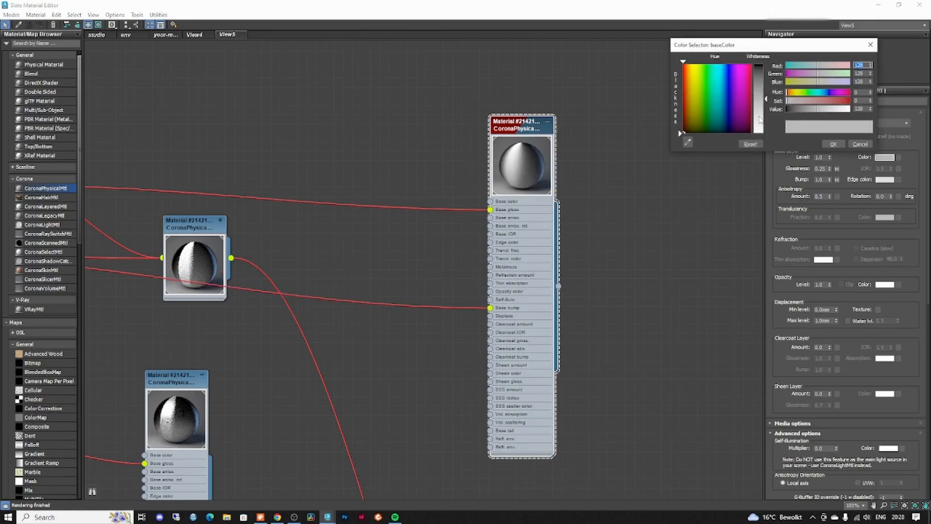
left_click(764, 121)
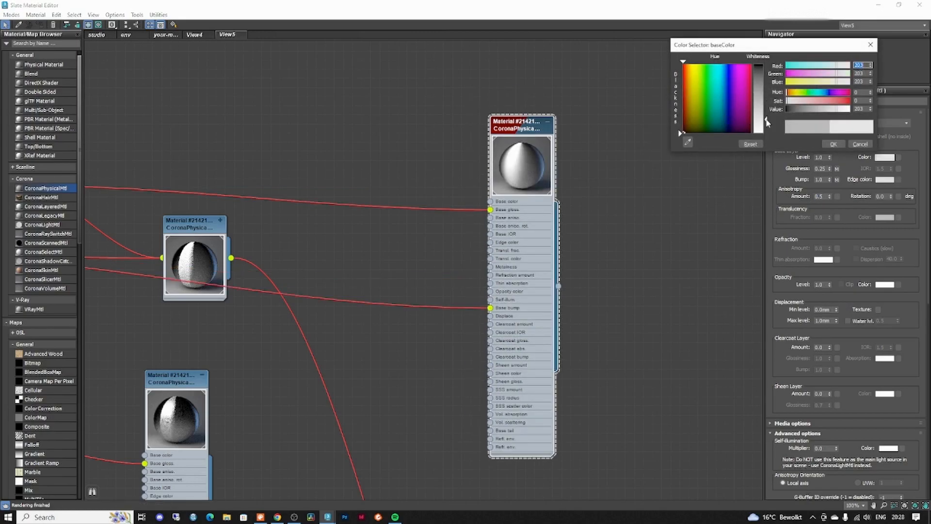
left_click_drag(757, 122, 758, 119)
left_click(833, 144)
- Shrink the material editor beside the render, try a near-black base color, and settle on a light grey of value 200
left_click(898, 5)
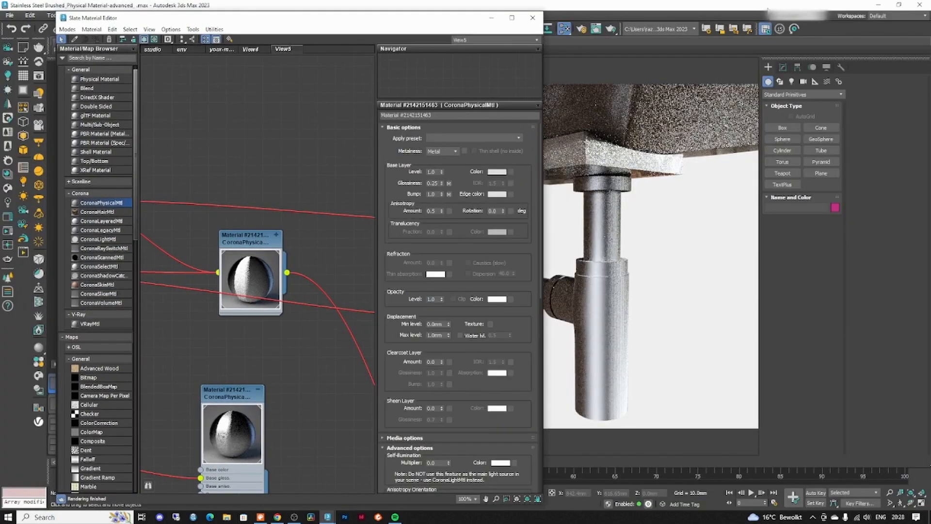
left_click(662, 298)
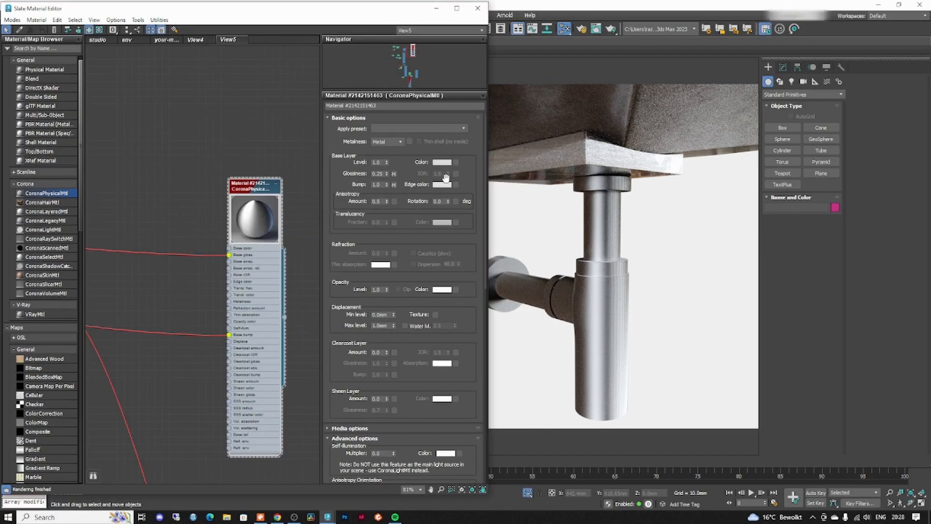
left_click(441, 162)
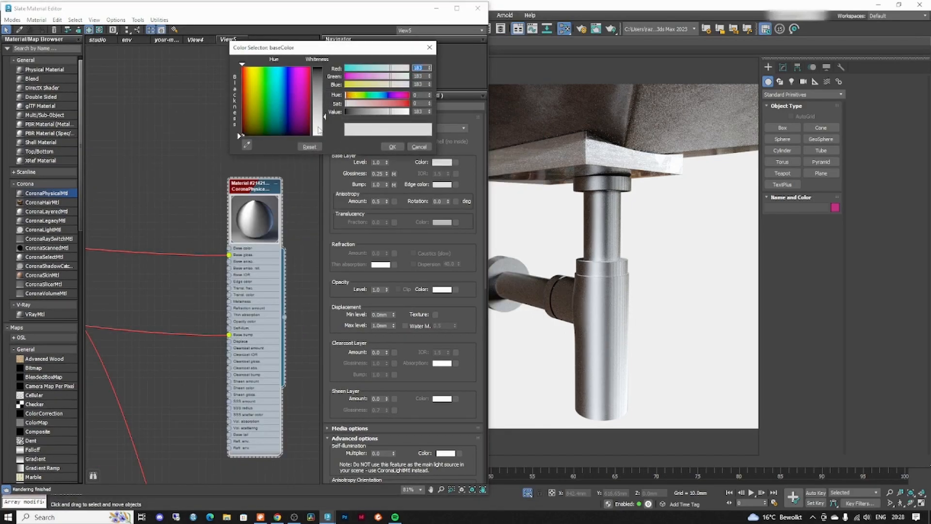
left_click_drag(324, 117, 325, 69)
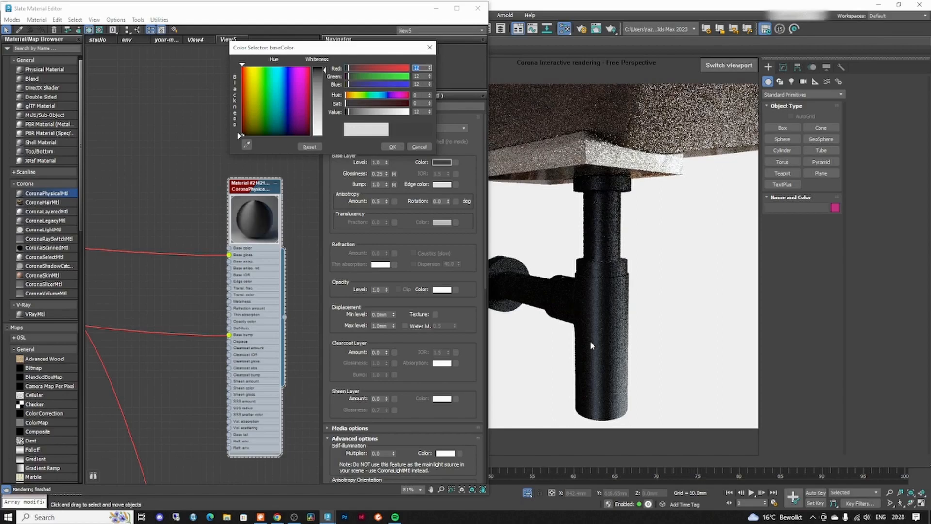
left_click(323, 124)
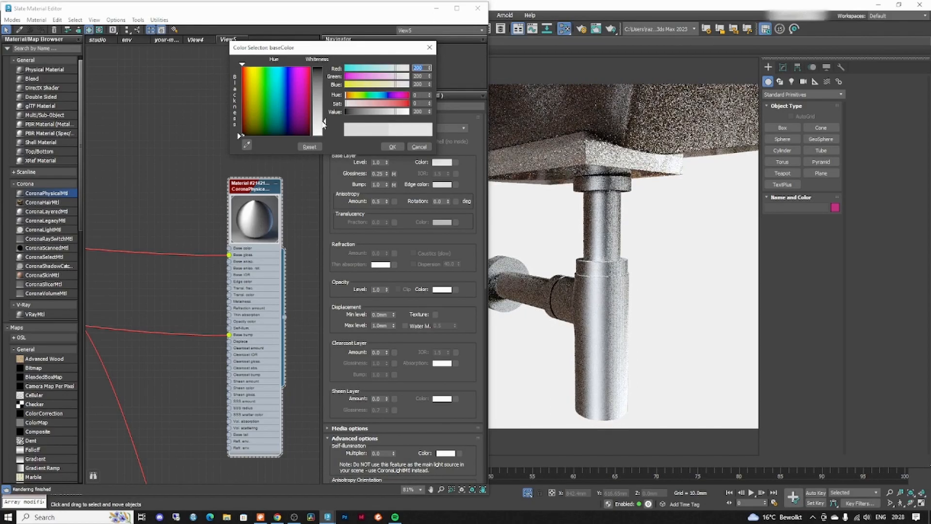
left_click(393, 147)
- Raise the start point of the Falloff map's mix curve slightly and check its effect on the drain trap
scroll(266, 225, "up", 4)
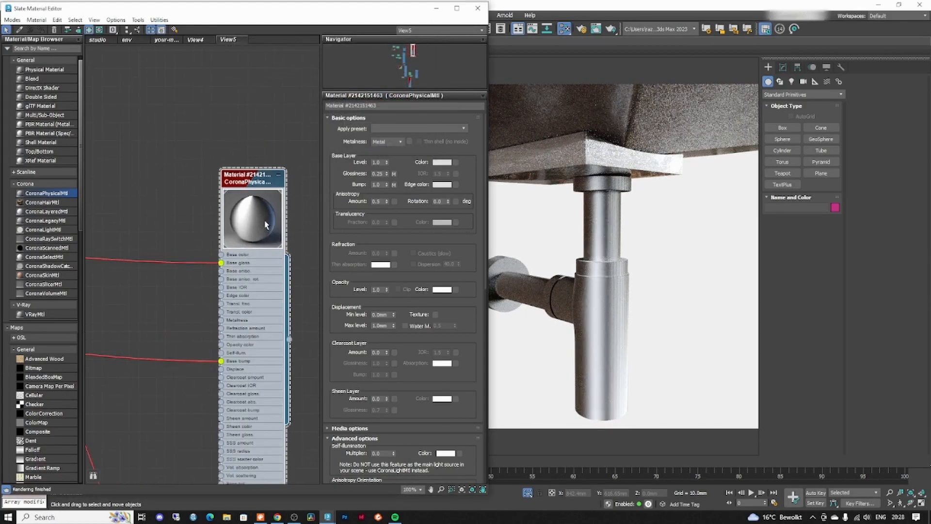
scroll(266, 224, "up", 1)
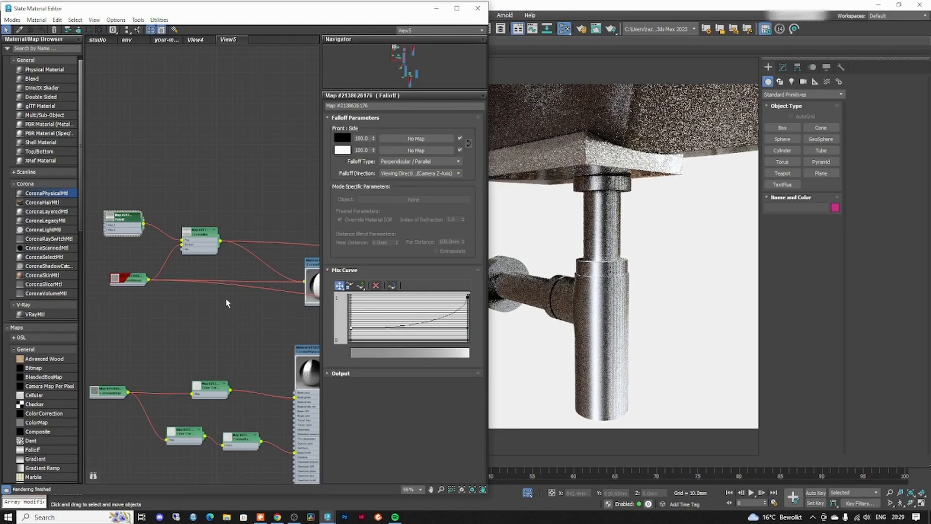
left_click_drag(350, 328, 349, 309)
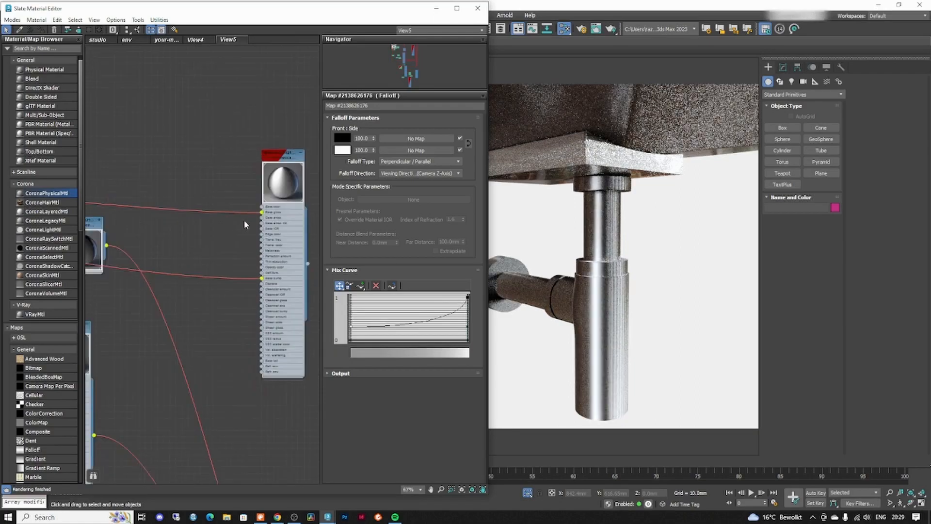
scroll(243, 219, "up", 2)
scroll(288, 168, "up", 2)
scroll(164, 221, "down", 4)
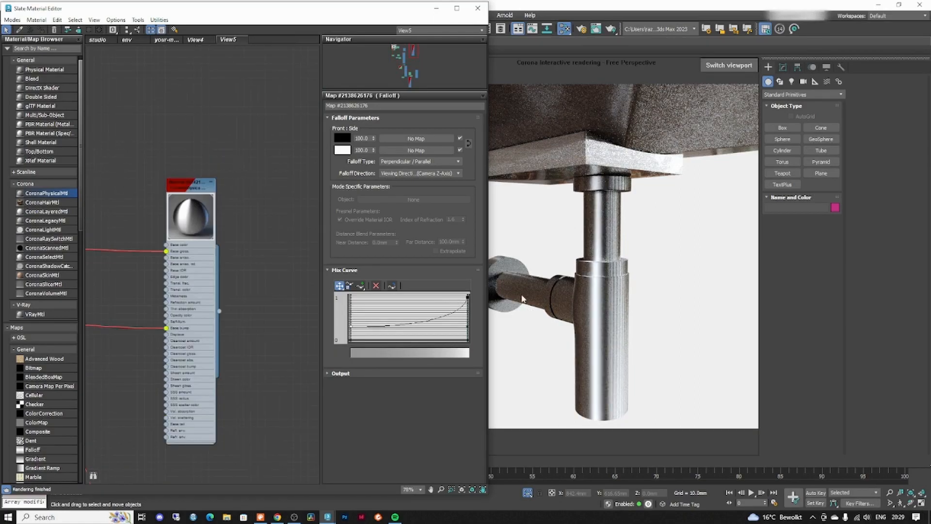
- Select the drain trap, inspect its pipes in the interactive render, and turn off its TurboSmooth modifier
left_click(437, 9)
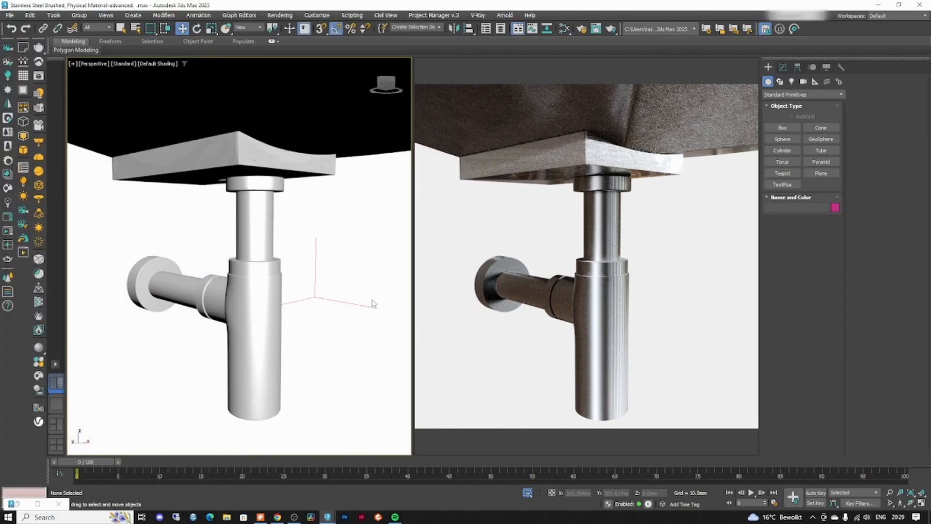
left_click(263, 311)
middle_click_drag(263, 312, 306, 298, "alt")
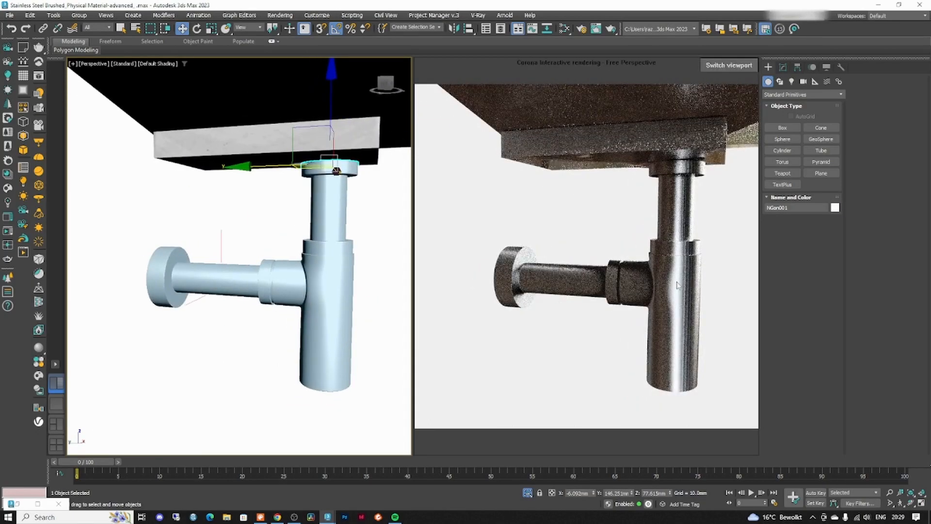
middle_click_drag(290, 282, 310, 276, "alt")
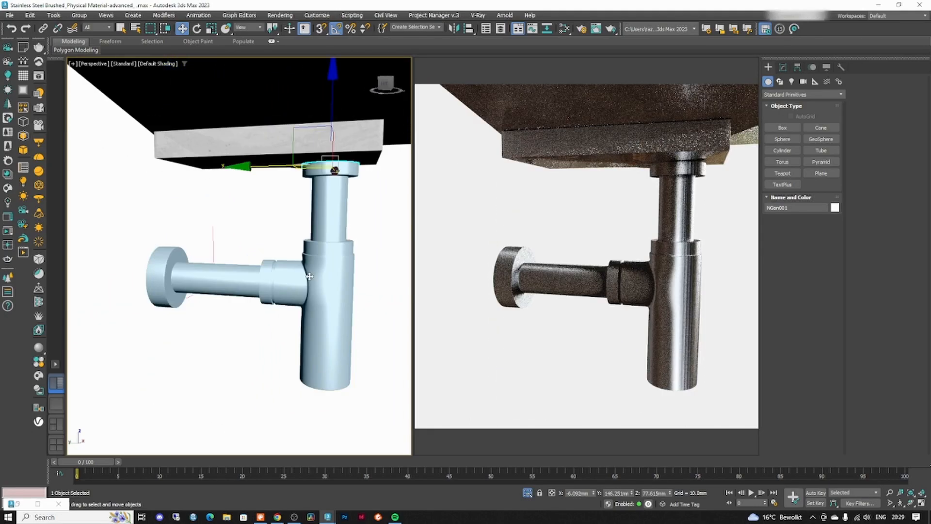
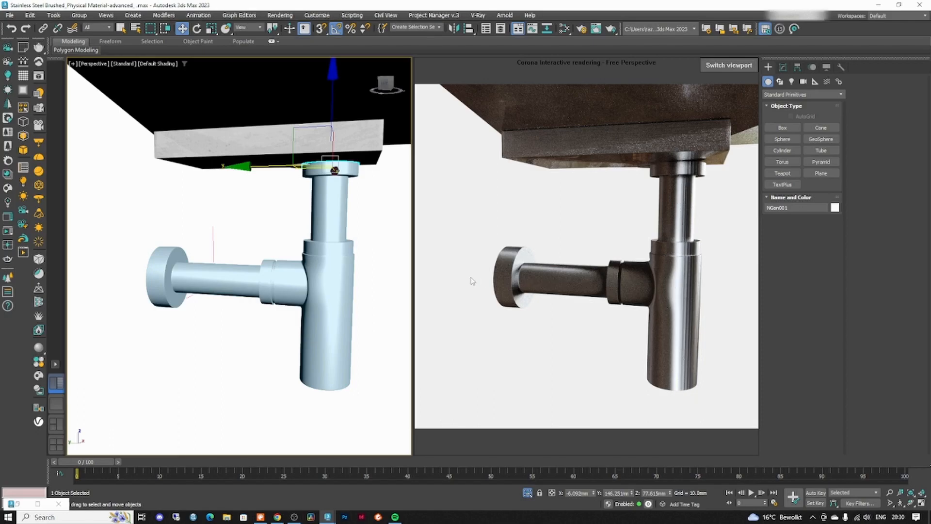
middle_click_drag(295, 321, 401, 228, "alt")
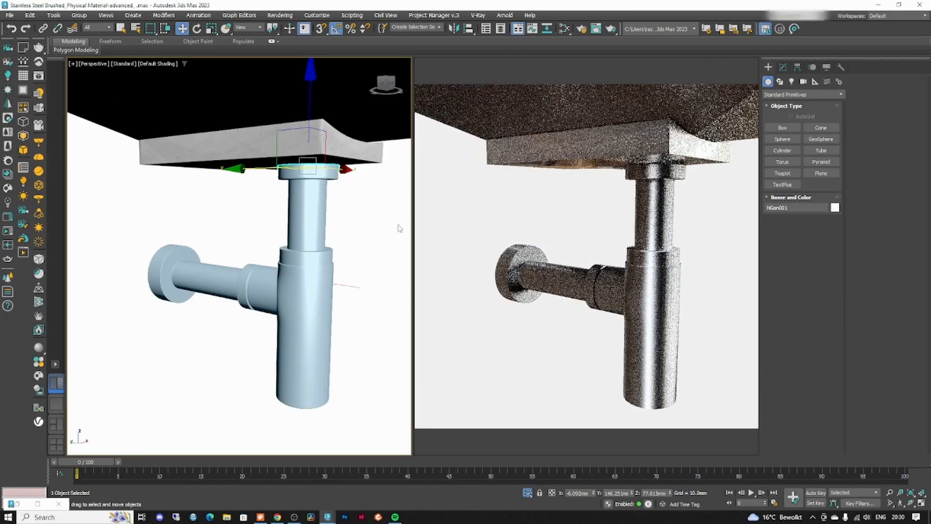
left_click(782, 67)
left_click(769, 104)
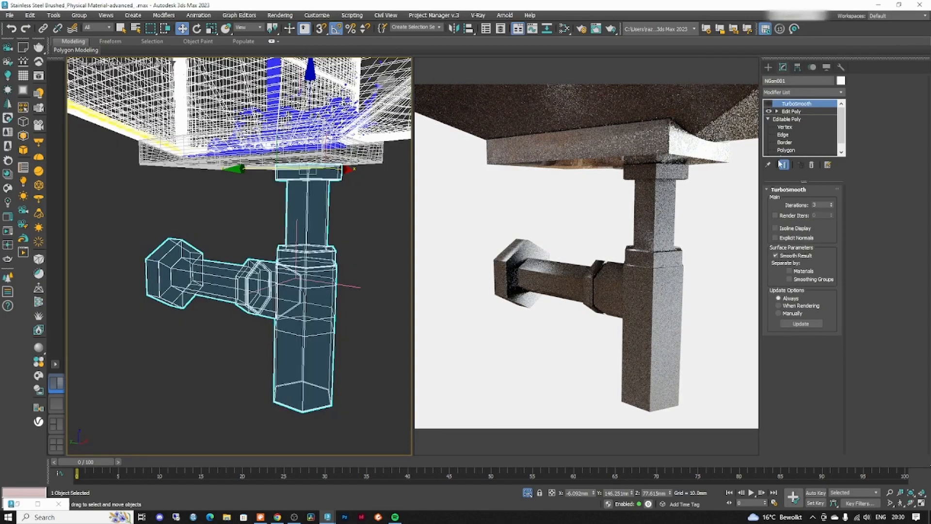
- Select the polygons of the trap's vertical body in its Edit Poly modifier to check their material ID
left_click(794, 111)
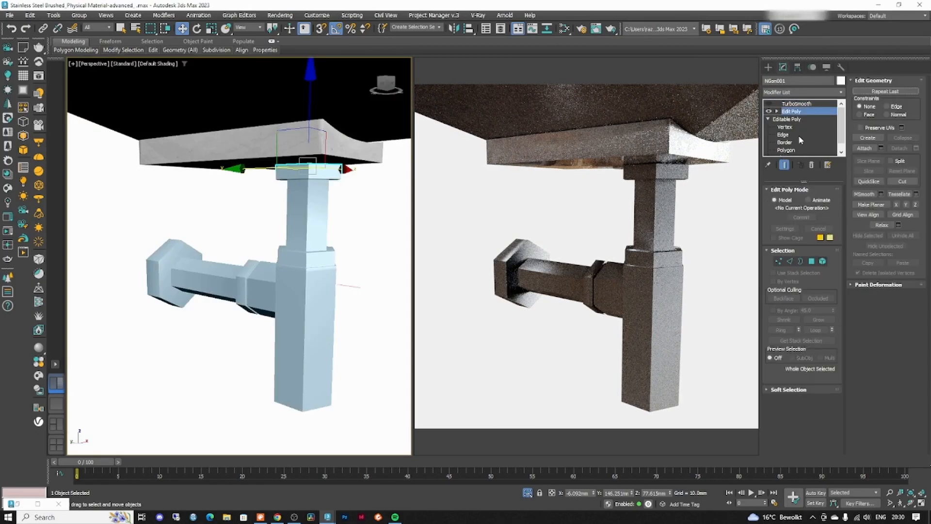
left_click(811, 261)
key("F3")
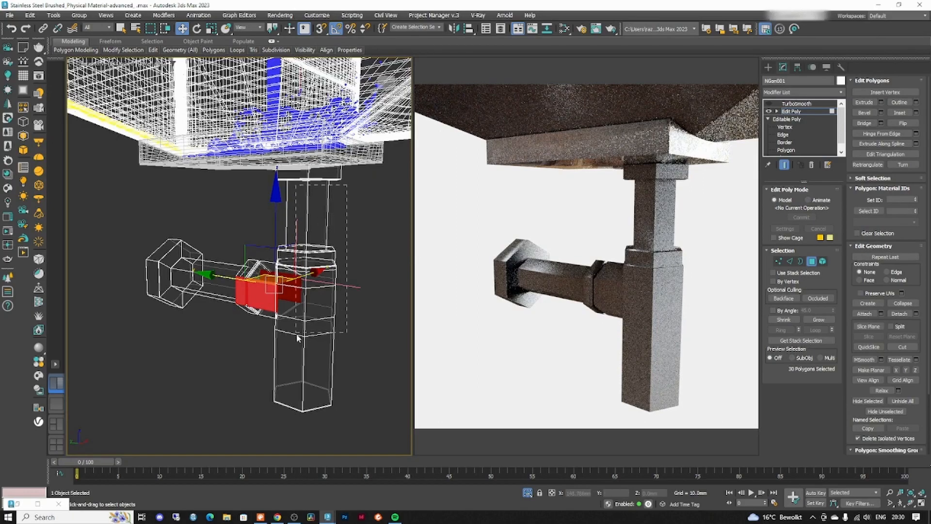
key("ctrl+a")
middle_click_drag(293, 403, 369, 371, "alt")
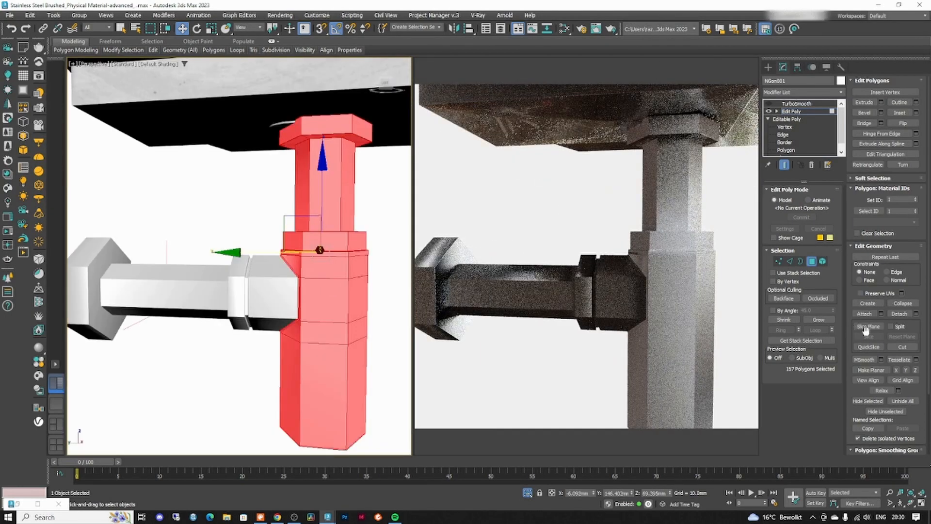
scroll(889, 356, "down", 3)
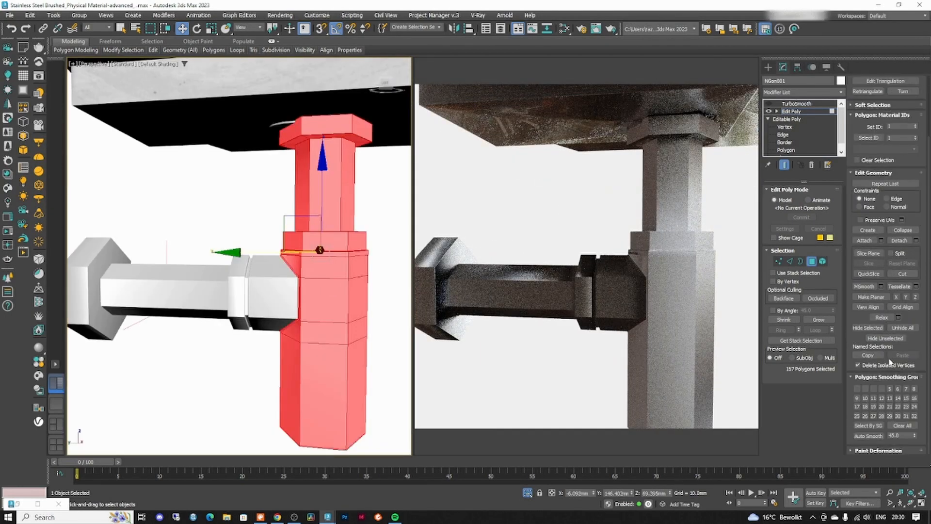
scroll(889, 359, "up", 3)
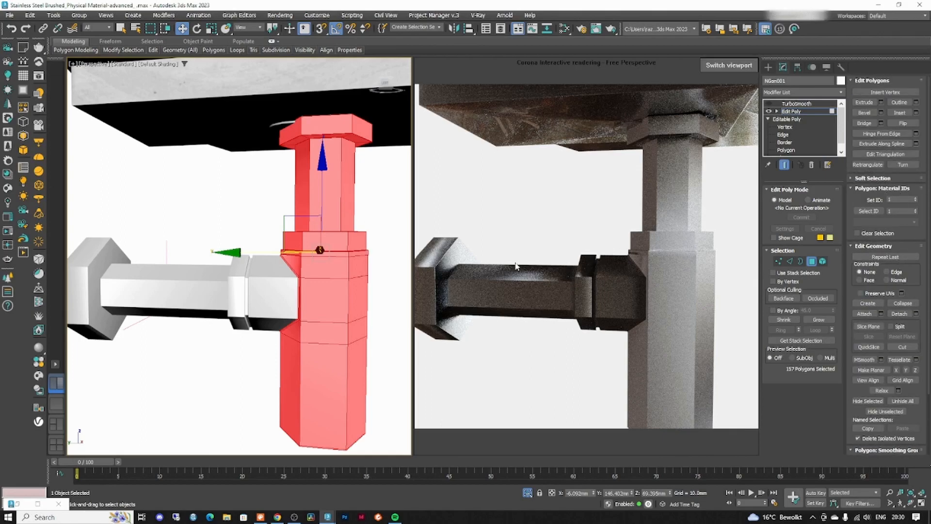
- Select the horizontal pipe's polygons by material ID 2, exit polygon editing, and turn TurboSmooth back on
left_click(915, 209)
left_click(868, 211)
left_click(897, 200)
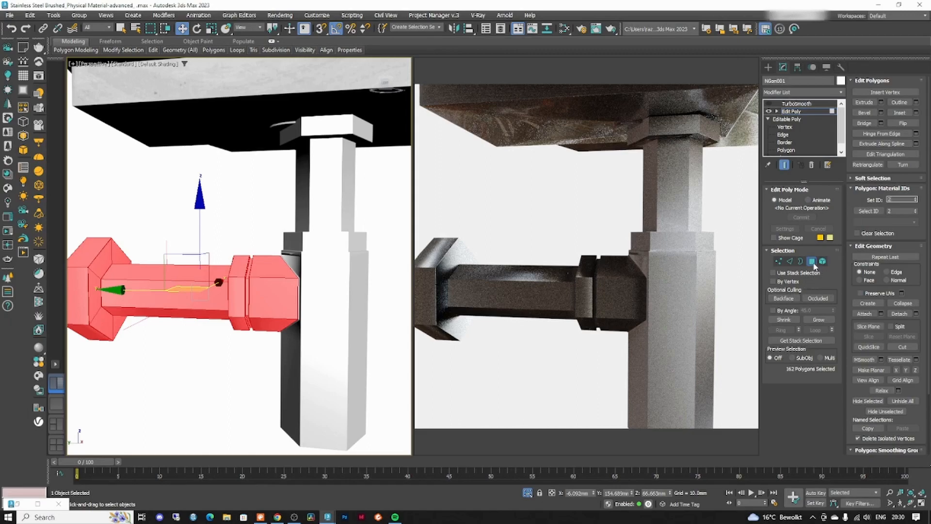
left_click(771, 103)
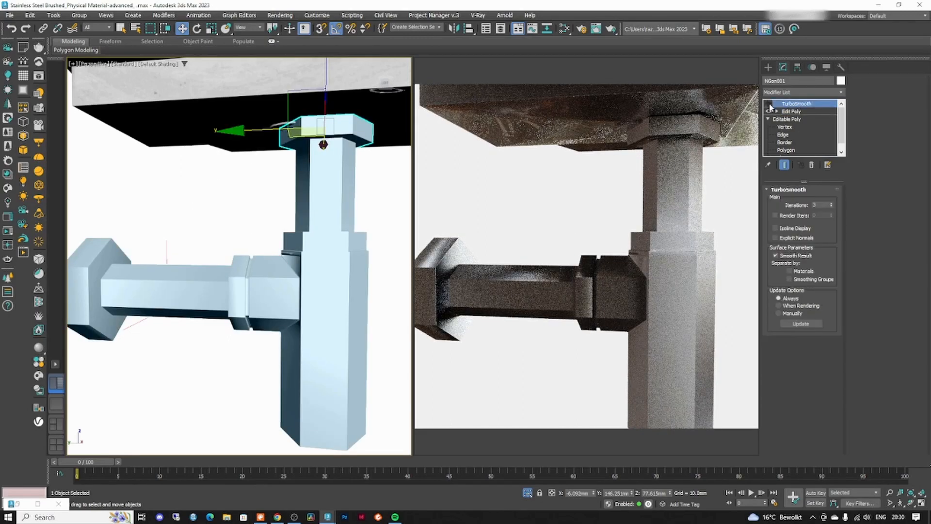
left_click(769, 104)
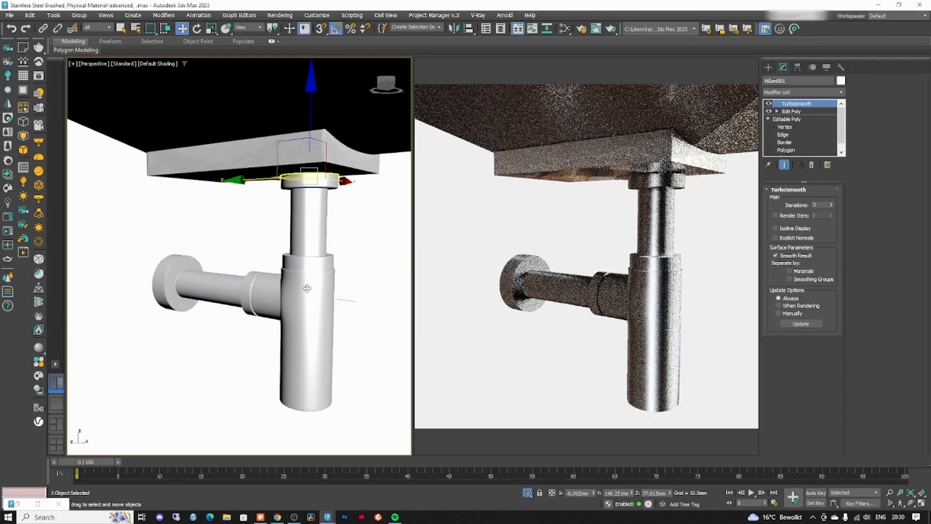
- Duplicate the drain trap's CoronaPhysicalMtl below the original and set the copy's anisotropy rotation to 90 degrees
key("m")
scroll(196, 188, "down", 3)
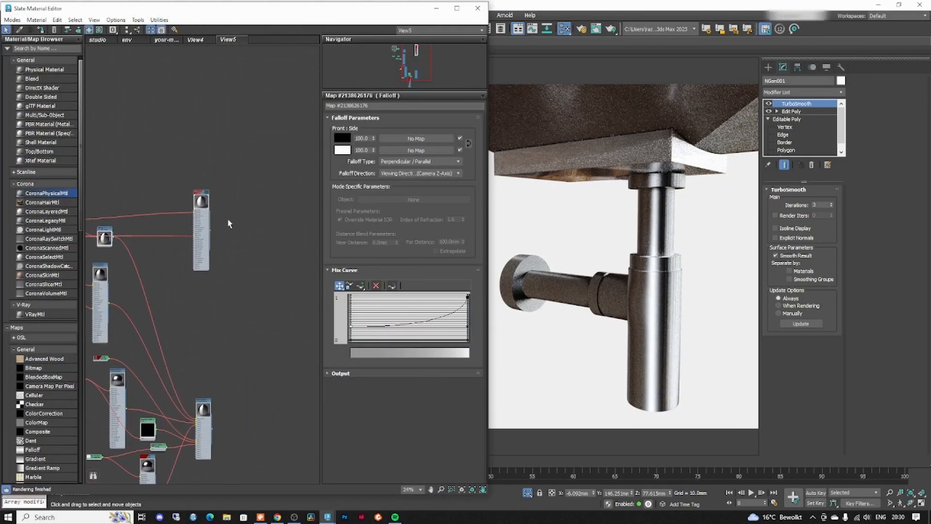
left_click_drag(202, 167, 217, 333)
double_click(205, 340)
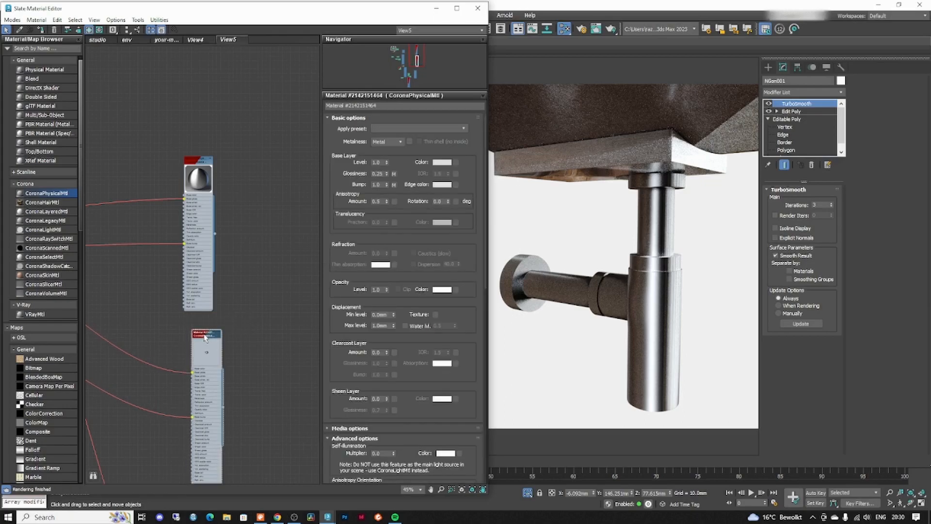
double_click(442, 202)
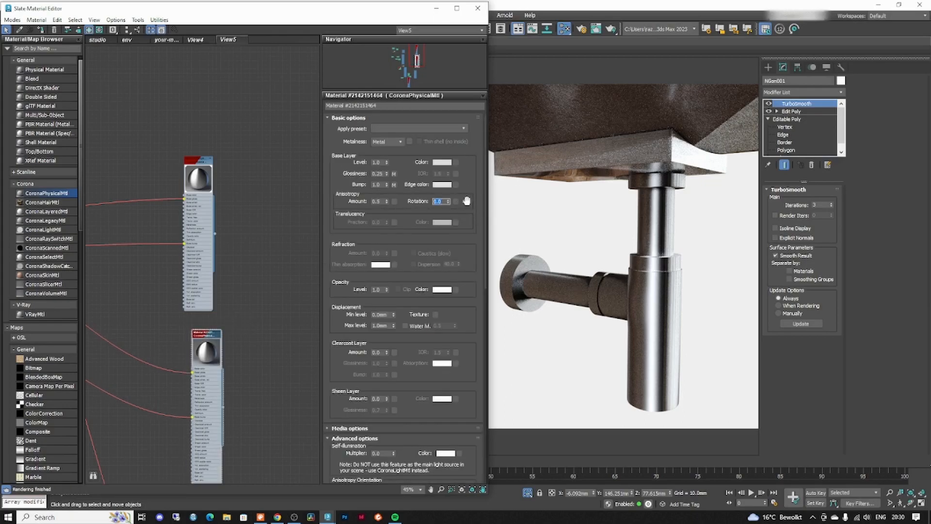
type("90")
key("Return")
- Shift the rotated copy's node slightly beneath the original and open the original material's parameters
scroll(209, 323, "up", 3)
left_click_drag(259, 291, 234, 286)
middle_click_drag(275, 202, 274, 271)
double_click(237, 124)
middle_click_drag(183, 189, 134, 198)
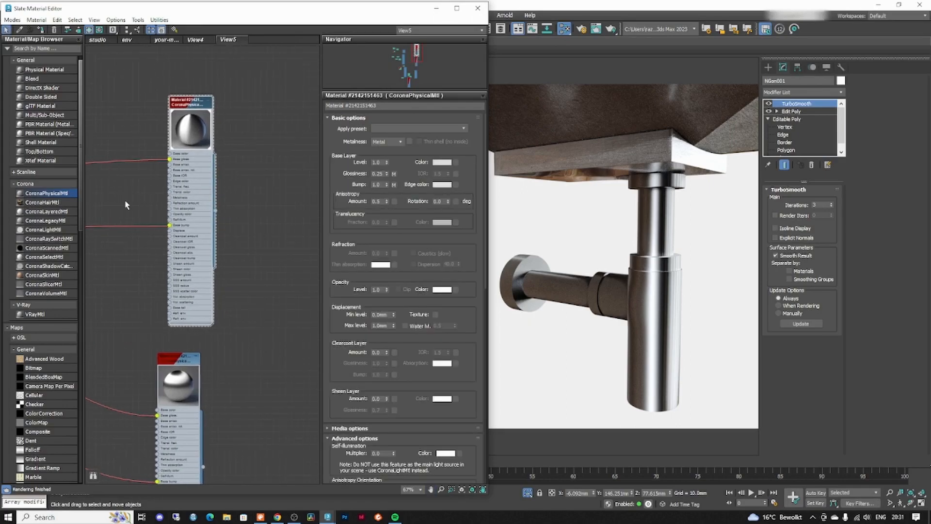
- Add a Multi/Sub-Object material to the node view beside the two brushed metal materials
left_click(270, 254)
scroll(222, 245, "down", 3)
left_click_drag(44, 115, 250, 253)
scroll(228, 256, "up", 2)
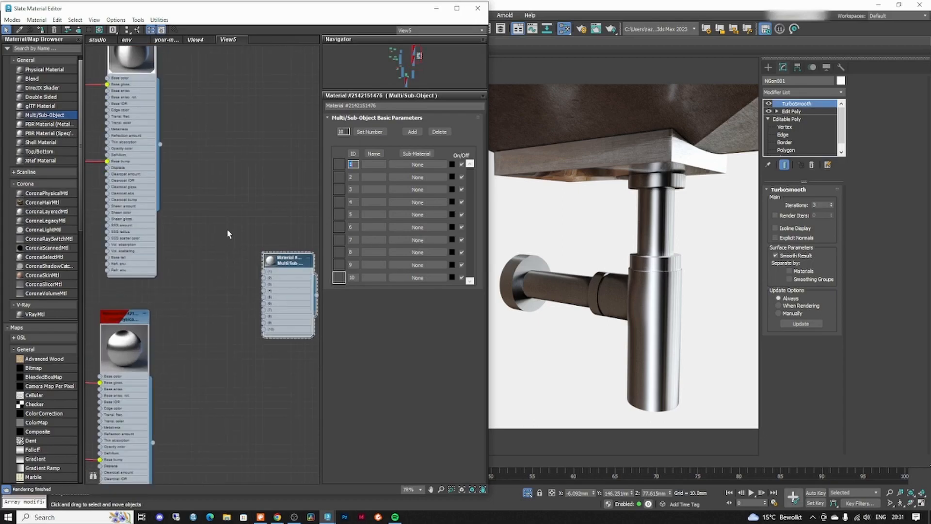
- Connect the original brushed metal to slot 1 and the rotated copy to slot 2 of the Multi/Sub-Object material
left_click_drag(161, 144, 264, 252)
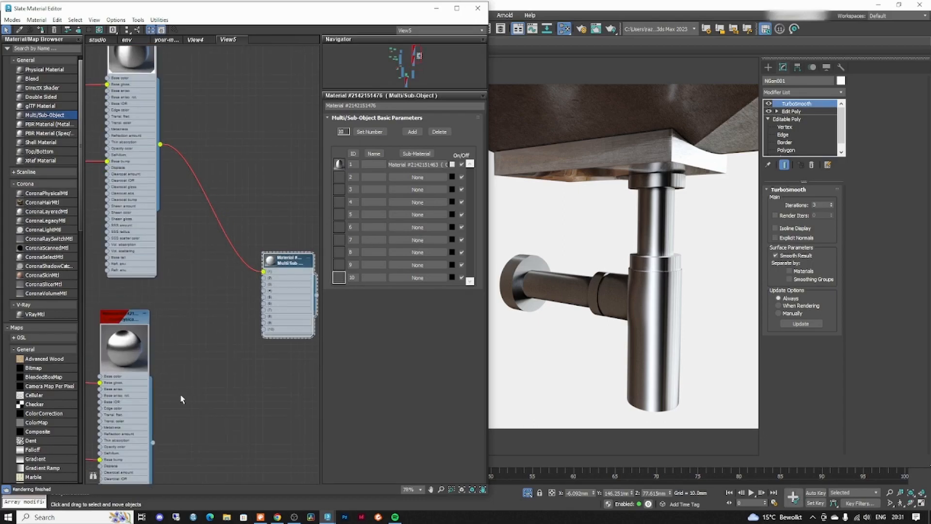
middle_click_drag(154, 441, 153, 422)
left_click_drag(153, 424, 265, 259)
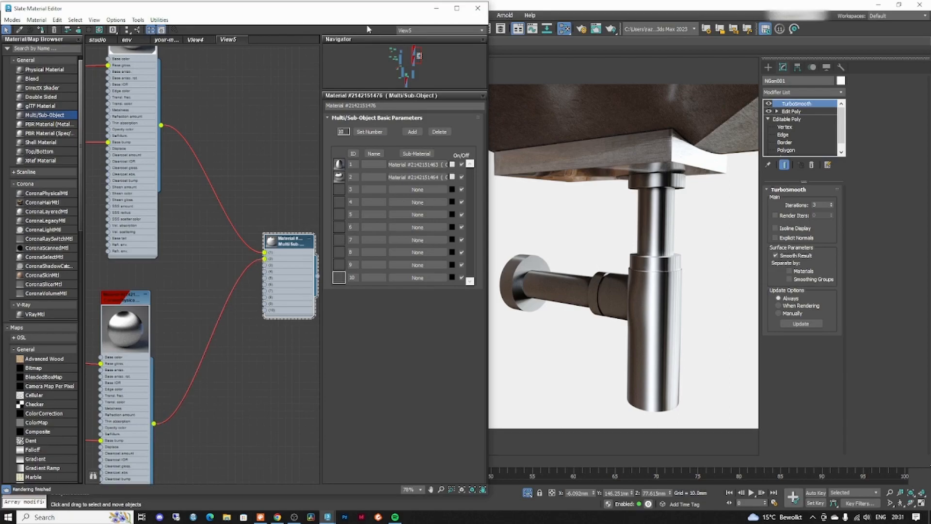
- Limit the Multi/Sub-Object material to 2 sub-materials and close the material editor to reveal the drain trap
left_click_drag(349, 19, 720, 27)
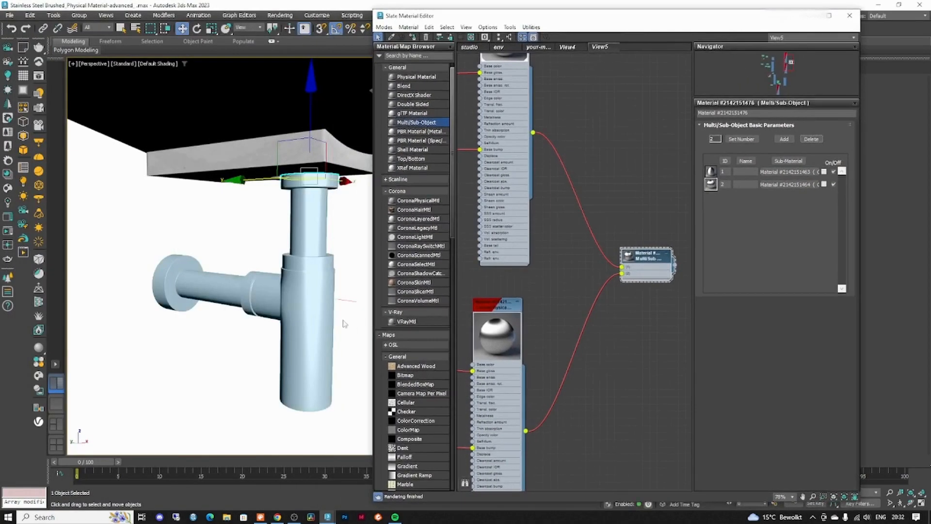
left_click(310, 178)
left_click(645, 255)
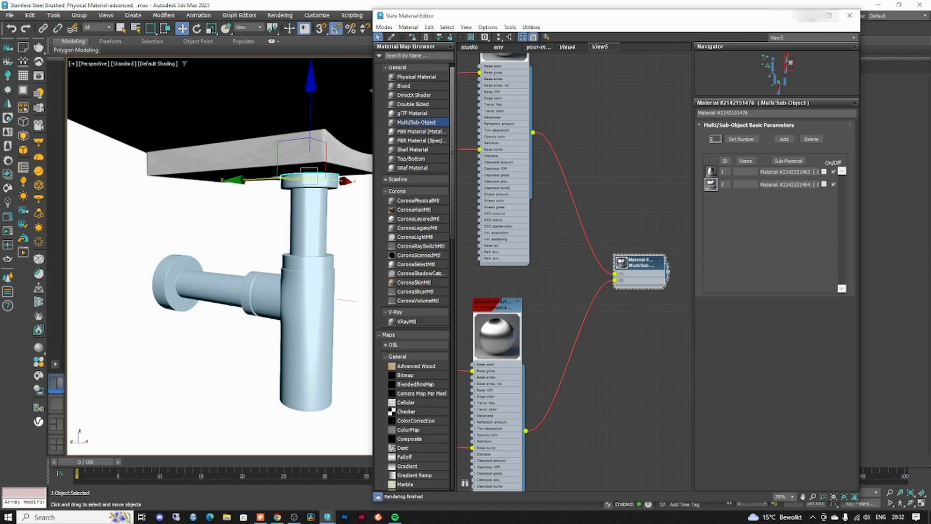
left_click(849, 15)
- Examine the brushed reflections on the drain trap's vertical and horizontal pipes from several angles in the interactive render
middle_click_drag(311, 277, 173, 276, "alt")
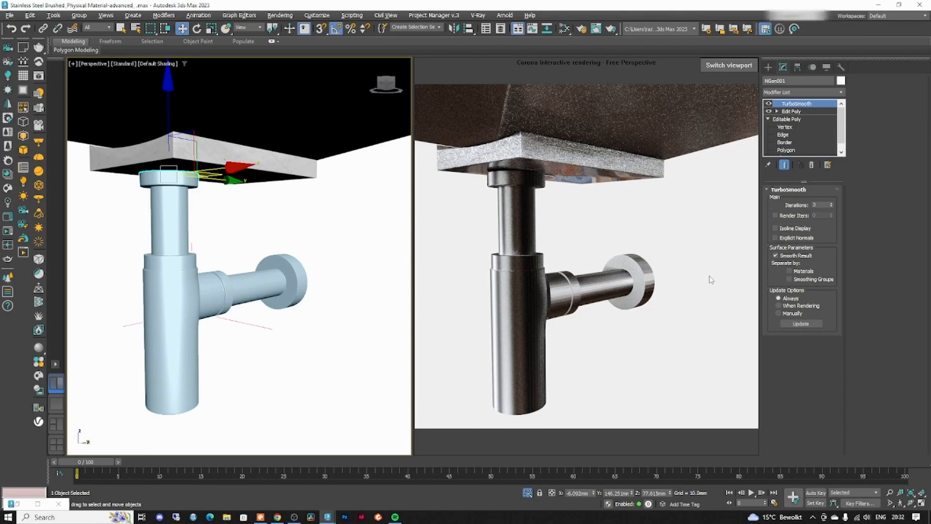
middle_click_drag(184, 272, 402, 253, "alt")
middle_click_drag(277, 289, 254, 294, "alt")
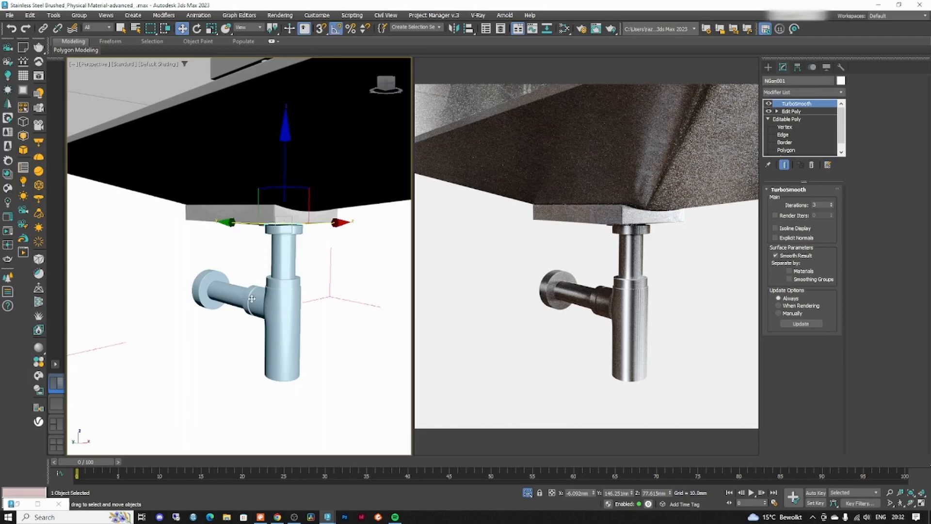
scroll(251, 311, "up", 3)
scroll(252, 312, "up", 3)
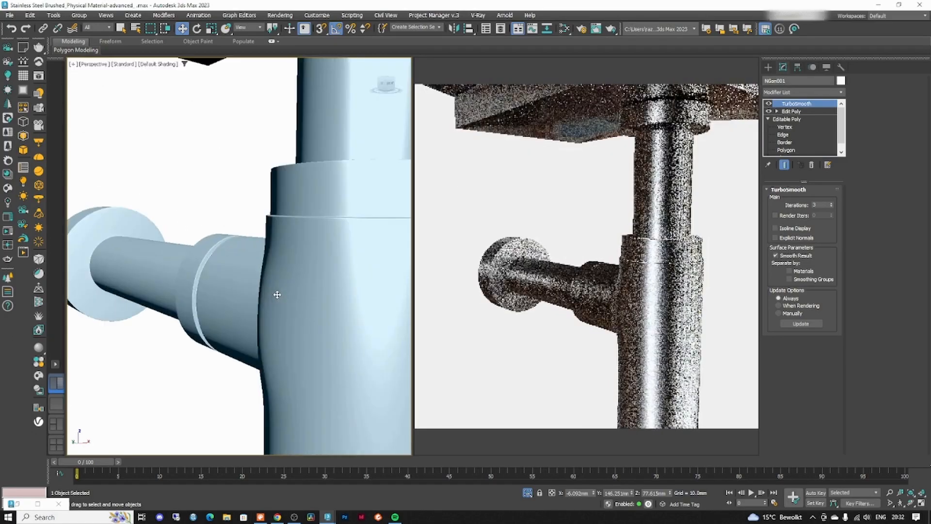
scroll(277, 294, "down", 5)
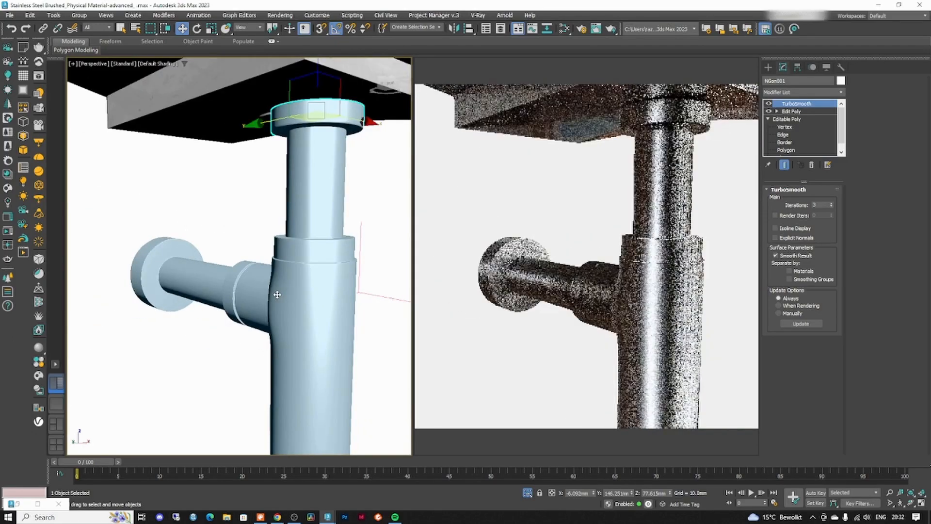
middle_click_drag(328, 276, 264, 306, "alt")
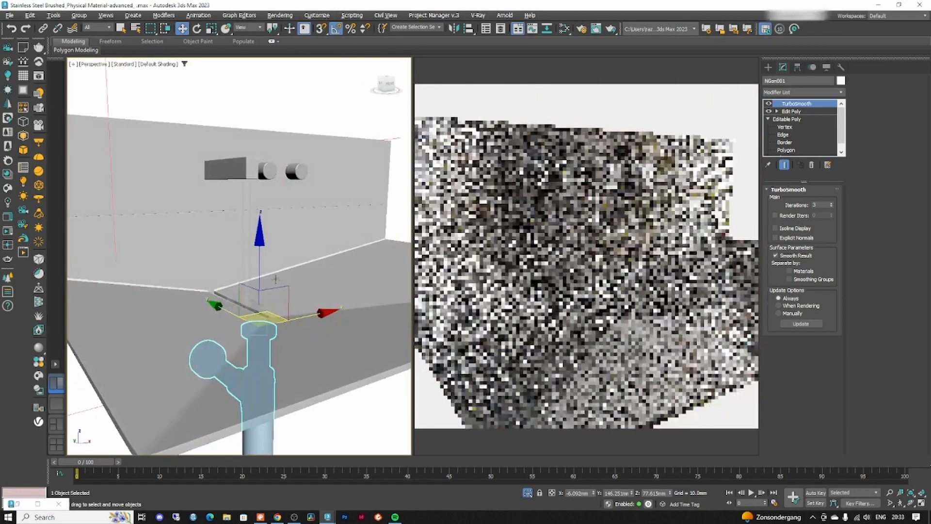
- Select the nearer cylindrical knob on the wall and inspect the material IDs of its side and front-face elements
scroll(272, 184, "up", 6)
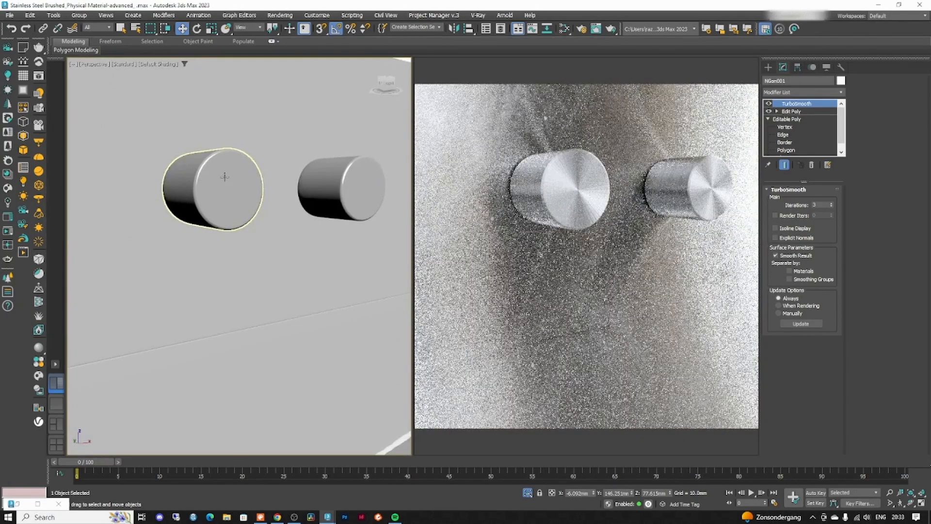
left_click(224, 176)
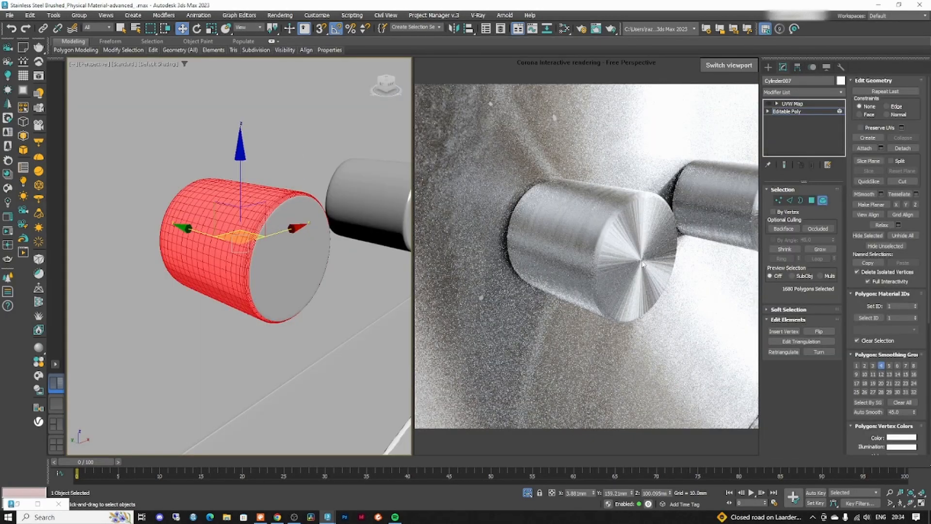
left_click(642, 264)
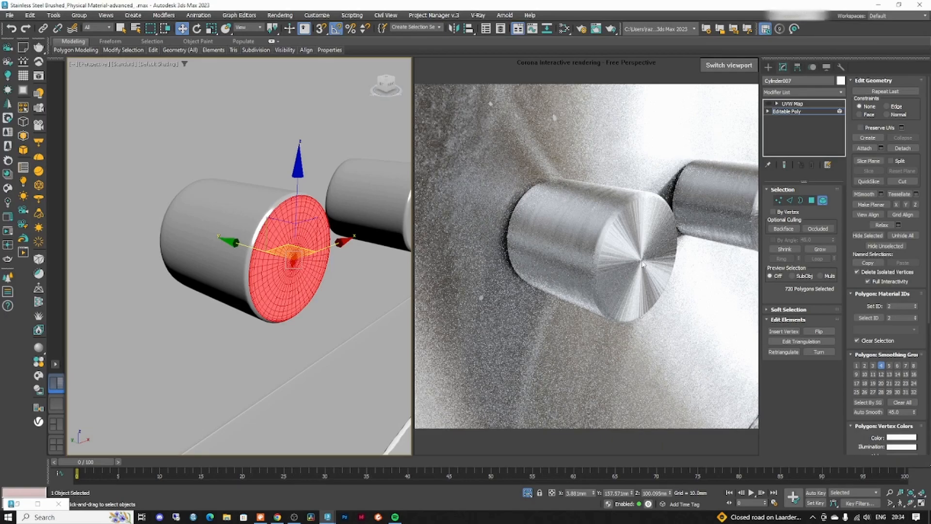
key("ctrl+z")
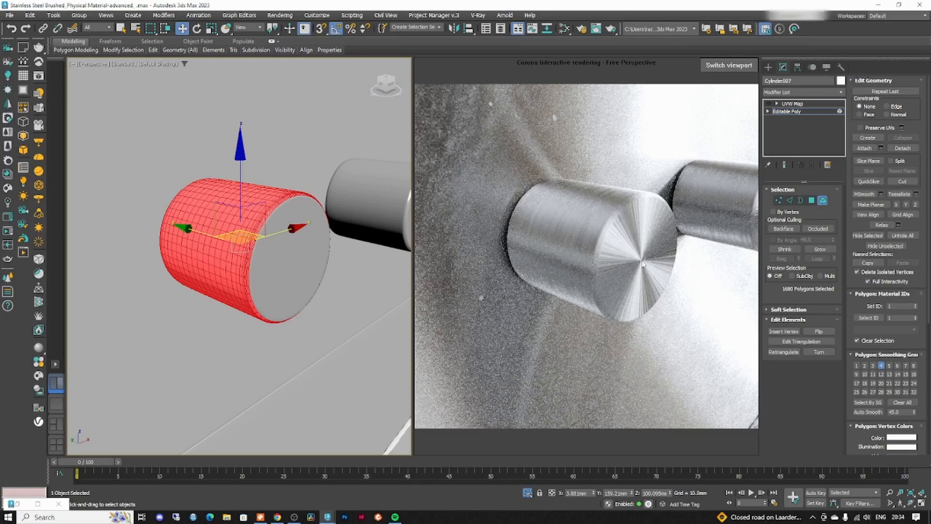
key("ctrl+y")
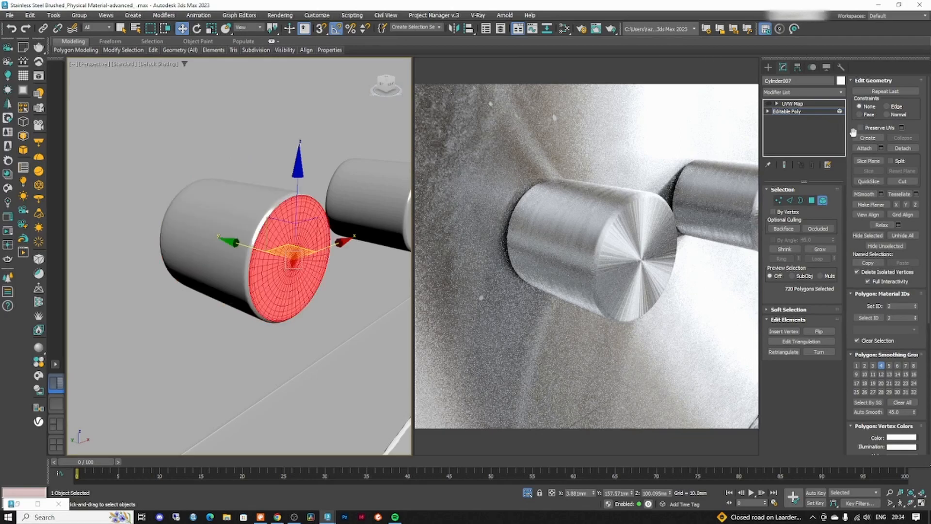
- Leave element editing and remove the UVW Map modifier from the selected knob
left_click(822, 201)
left_click(791, 104)
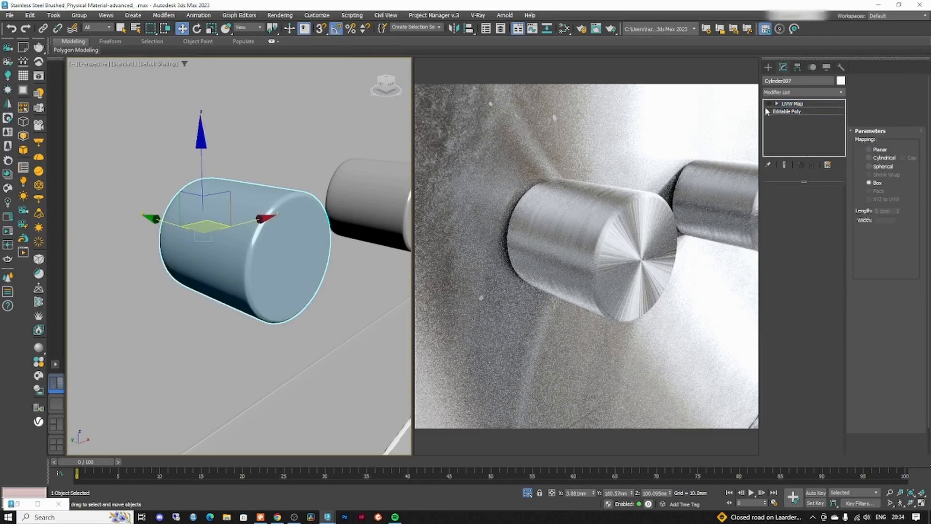
left_click(767, 104)
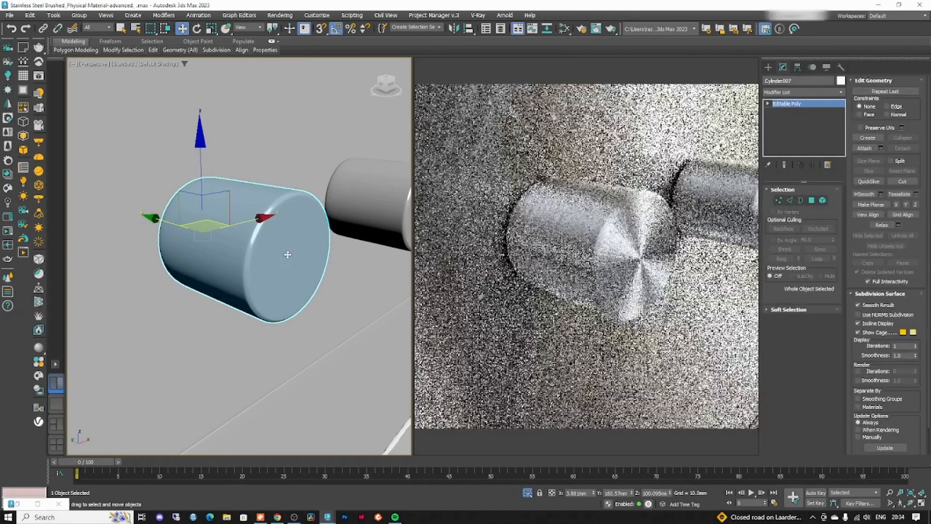
- Add a new CoronaPhysicalMtl in free space above the brushed metal materials, with its metalness set to Metal
key("m")
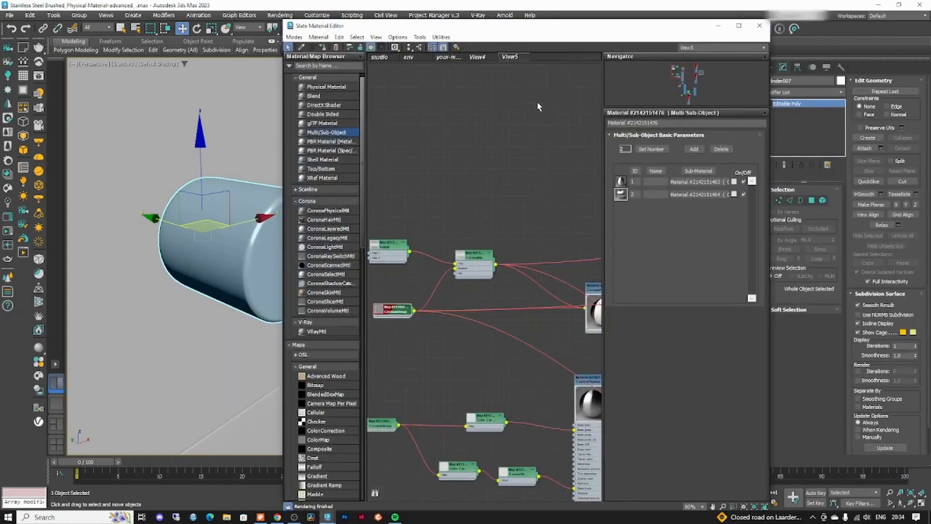
double_click(531, 25)
middle_click_drag(430, 193, 413, 250)
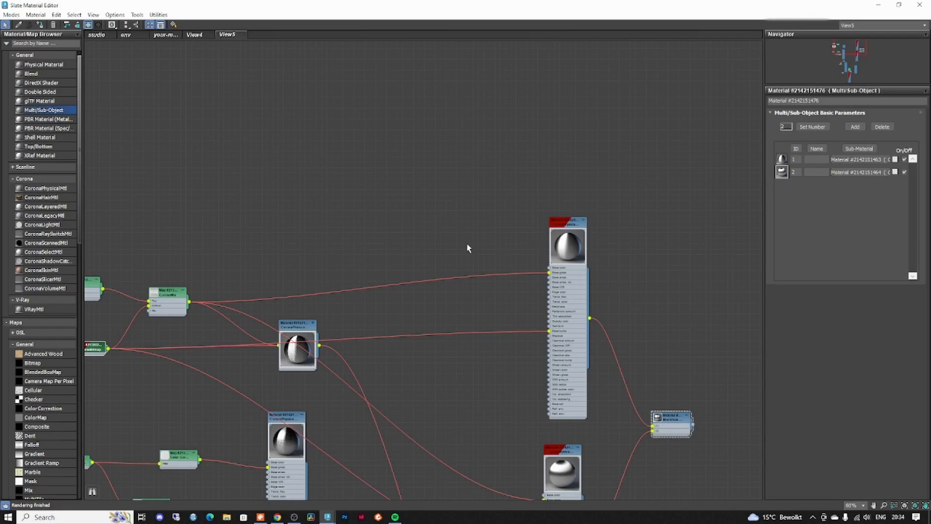
left_click_drag(46, 188, 495, 79)
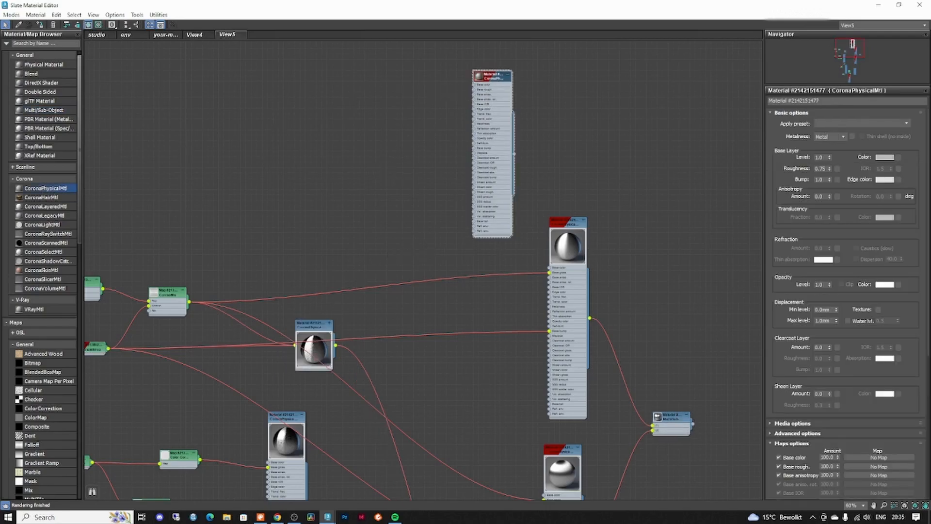
scroll(495, 79, "up", 1)
left_click_drag(562, 116, 539, 115)
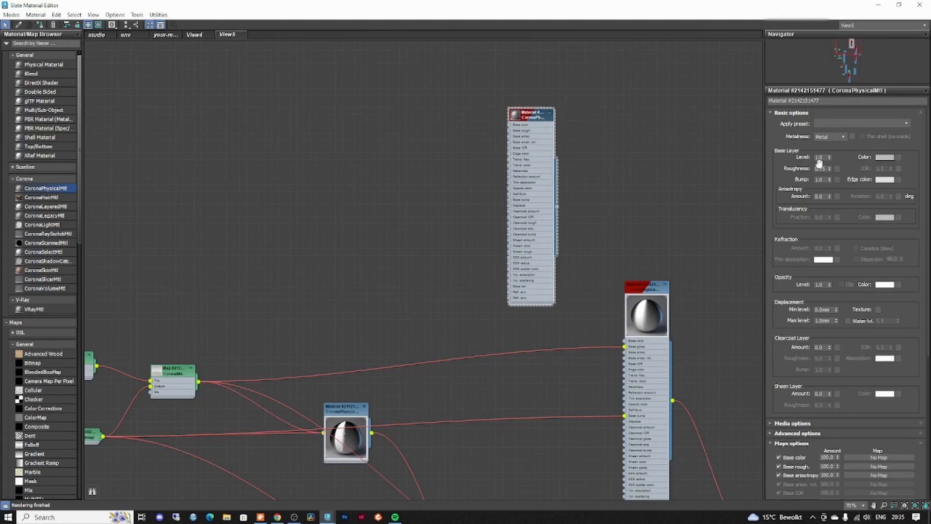
- Switch the new CoronaPhysicalMtl's roughness mode to Glossiness in its advanced options
scroll(873, 238, "down", 5)
scroll(843, 219, "down", 2)
left_click(832, 201)
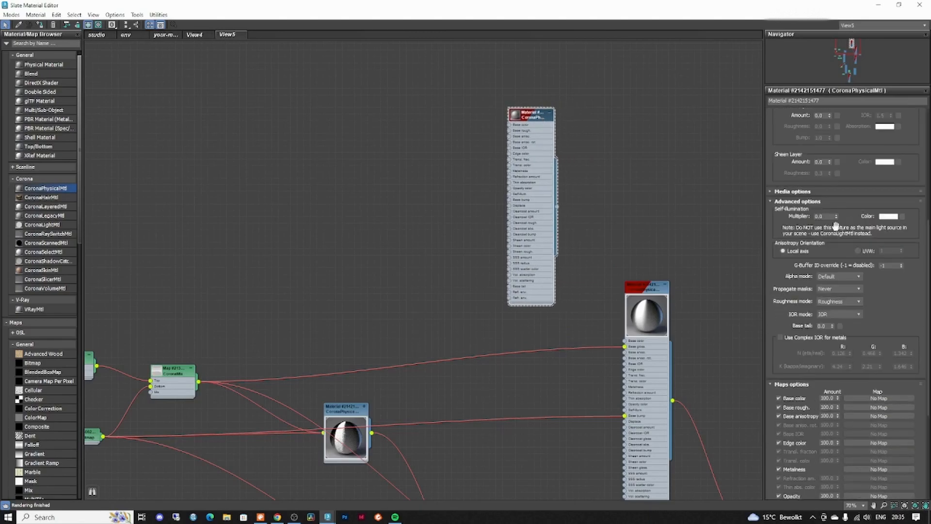
scroll(866, 306, "up", 1)
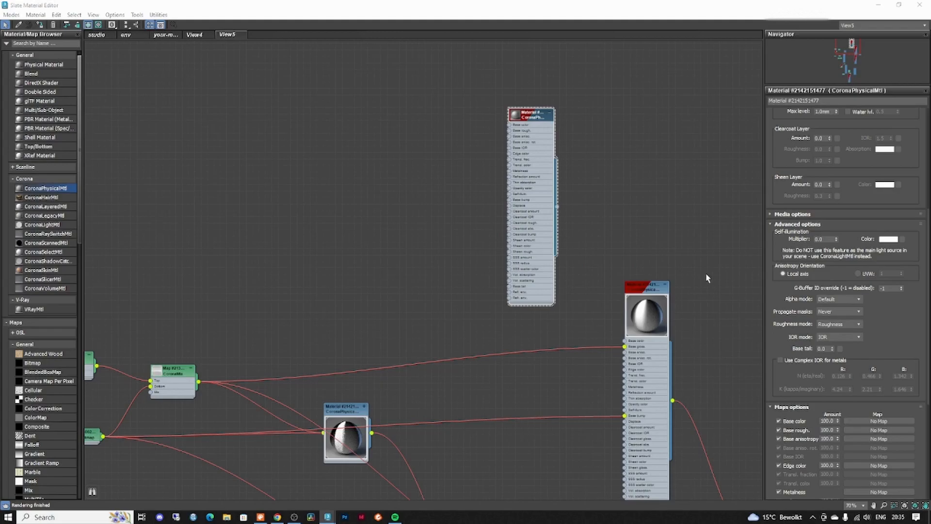
left_click(835, 324)
left_click(835, 342)
- Add a Gradient Ramp map beside the new material and enable real-world scale for it
type("gradi")
left_click_drag(41, 90, 312, 125)
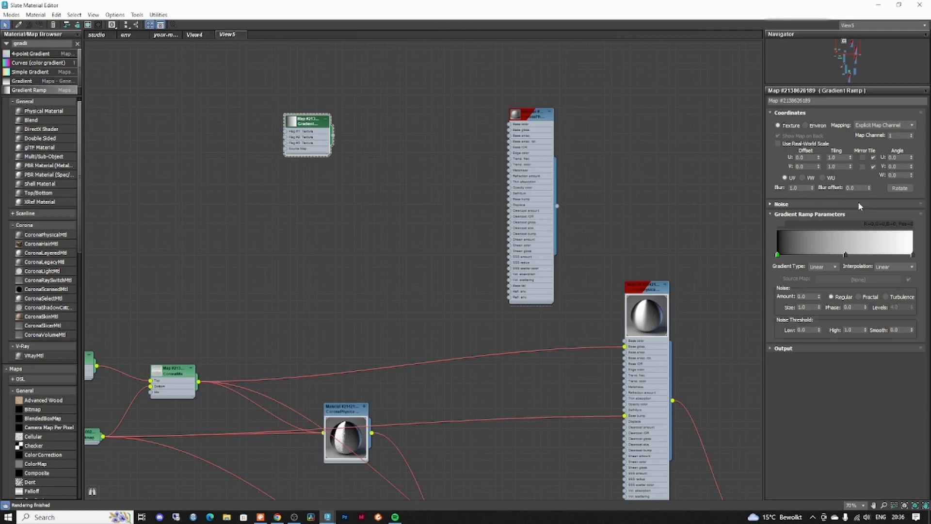
left_click(778, 143)
left_click(835, 157)
left_click_drag(310, 121, 329, 127)
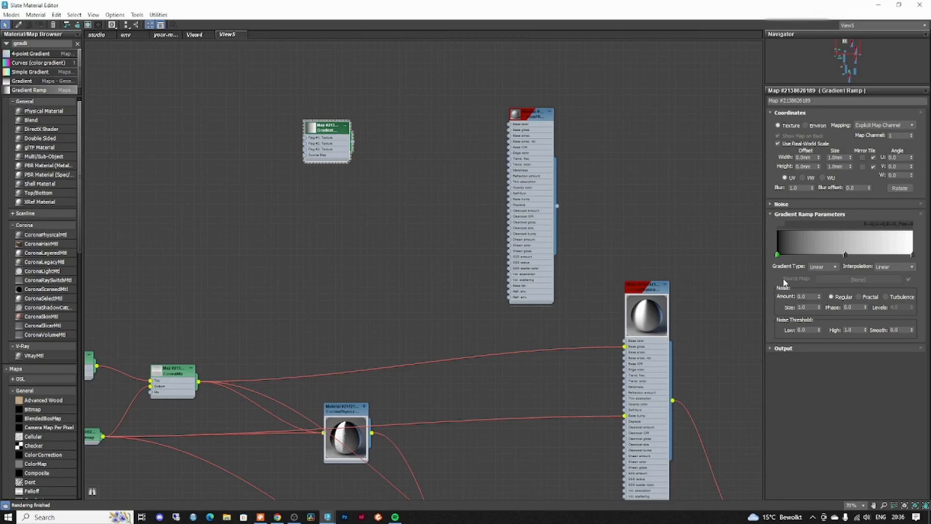
- Set the Gradient Ramp's gradient type to Spiral and shift its node away from the material to make room
left_click(818, 268)
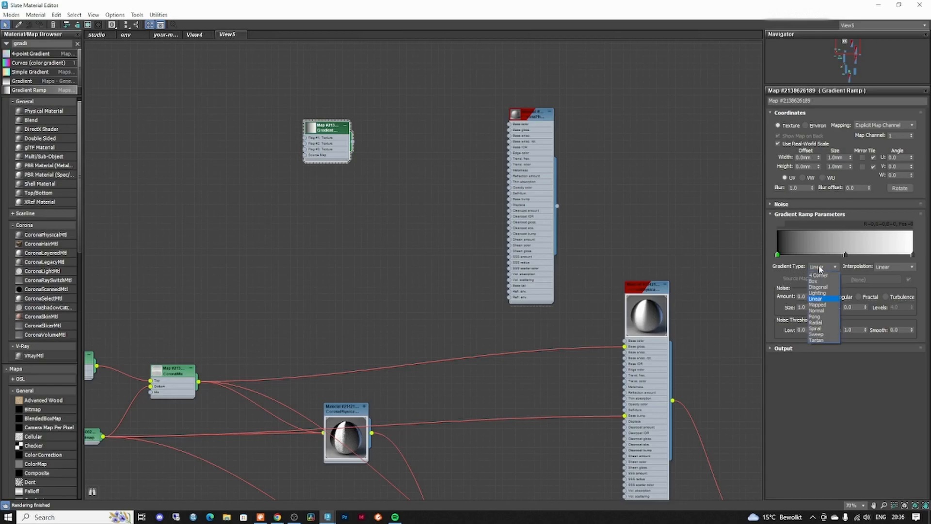
left_click(815, 328)
scroll(378, 194, "up", 4)
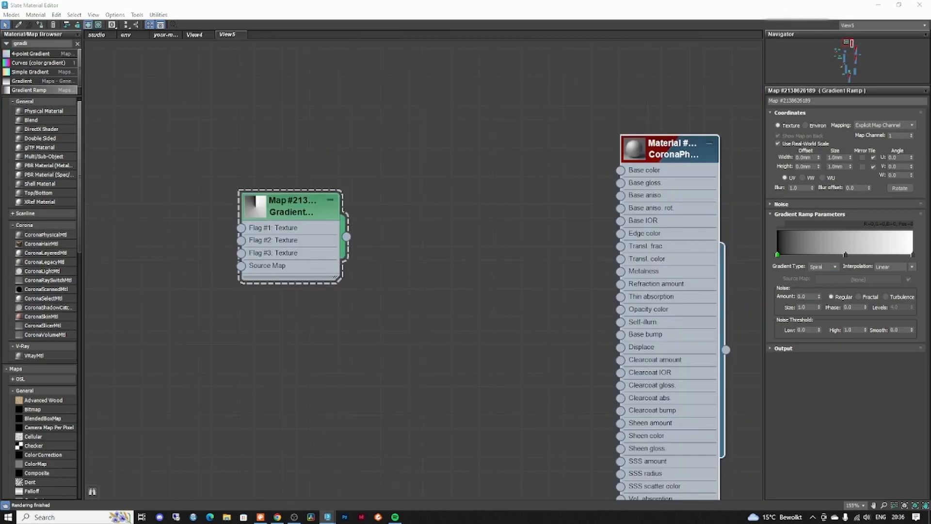
left_click_drag(316, 214, 294, 221)
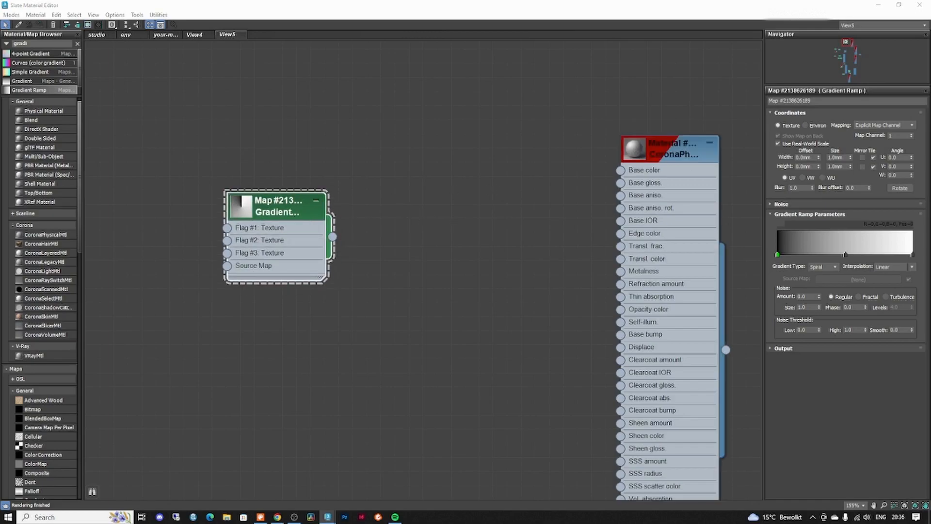
- Add a CoronaMultiMap between the Gradient Ramp and the material and reduce its item count to 2
scroll(53, 344, "down", 15)
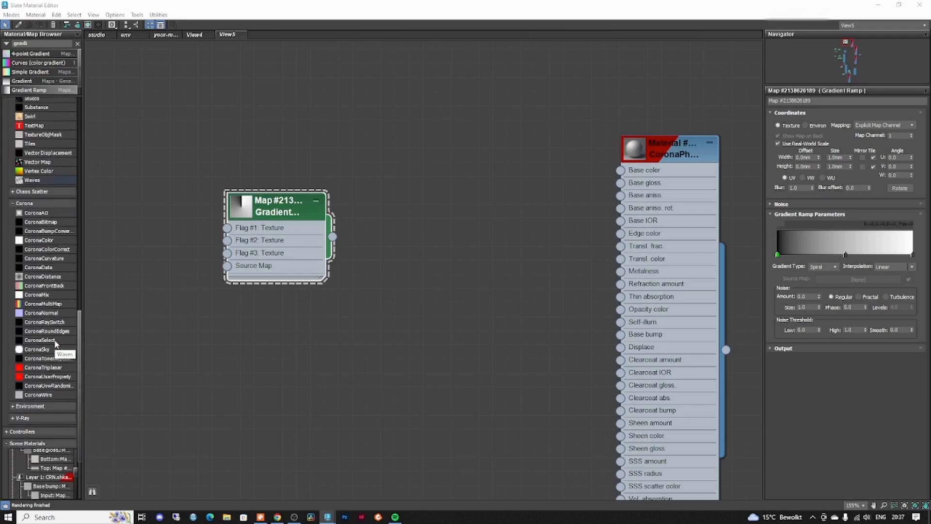
left_click(49, 295)
left_click(58, 332)
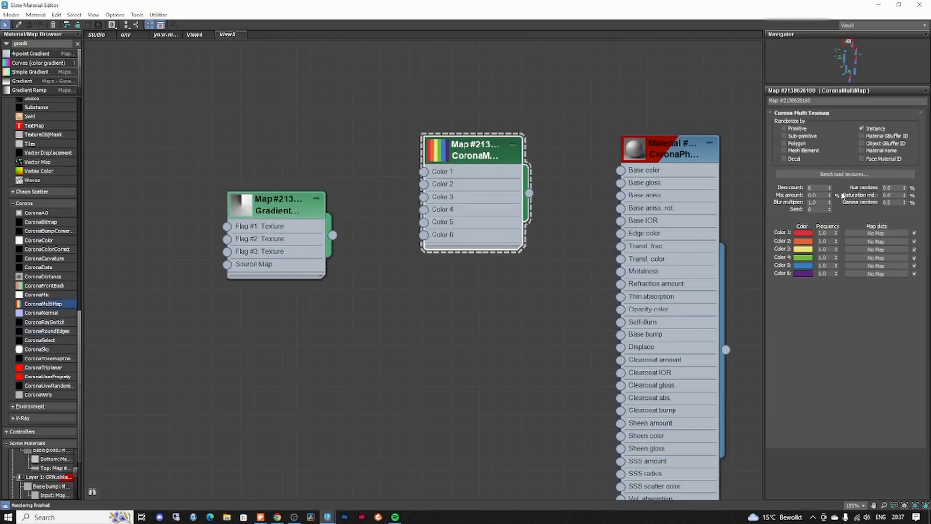
left_click(829, 190)
left_click(830, 190)
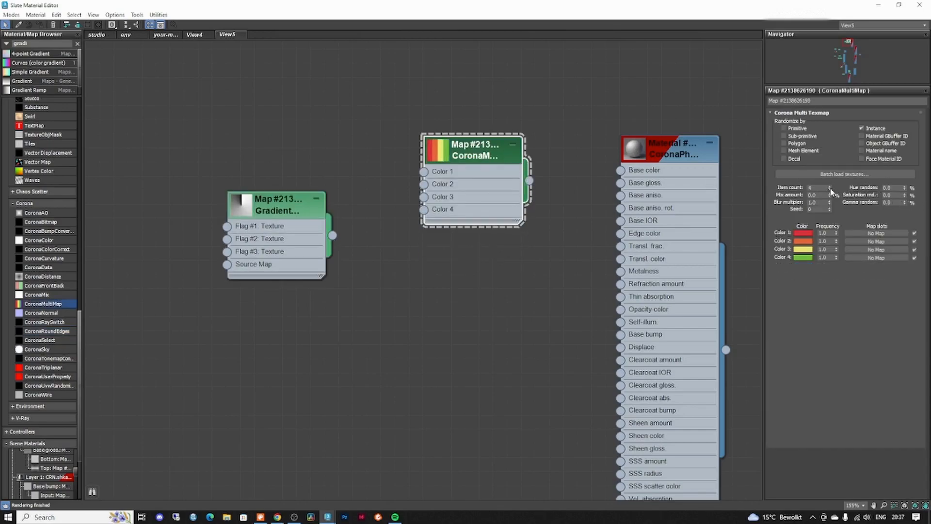
left_click(830, 189)
left_click(829, 190)
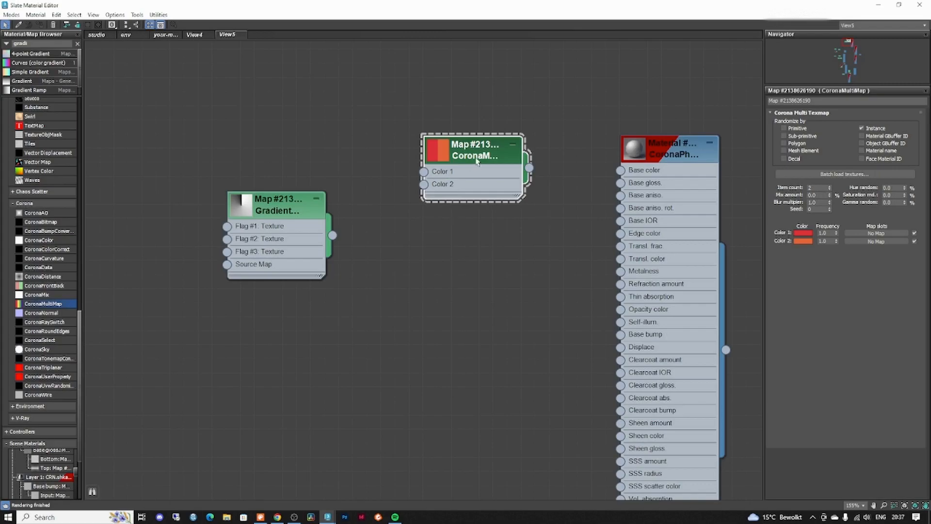
- Connect the Gradient Ramp to Color 2 of the CoronaMultiMap and tidy the two nodes' positions
left_click_drag(477, 162, 477, 176)
left_click_drag(333, 235, 424, 198)
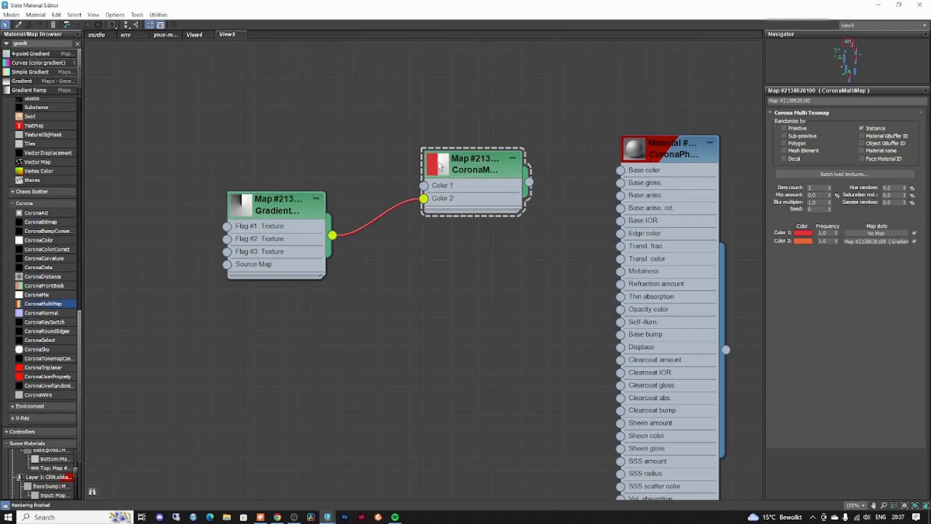
left_click_drag(297, 201, 297, 215)
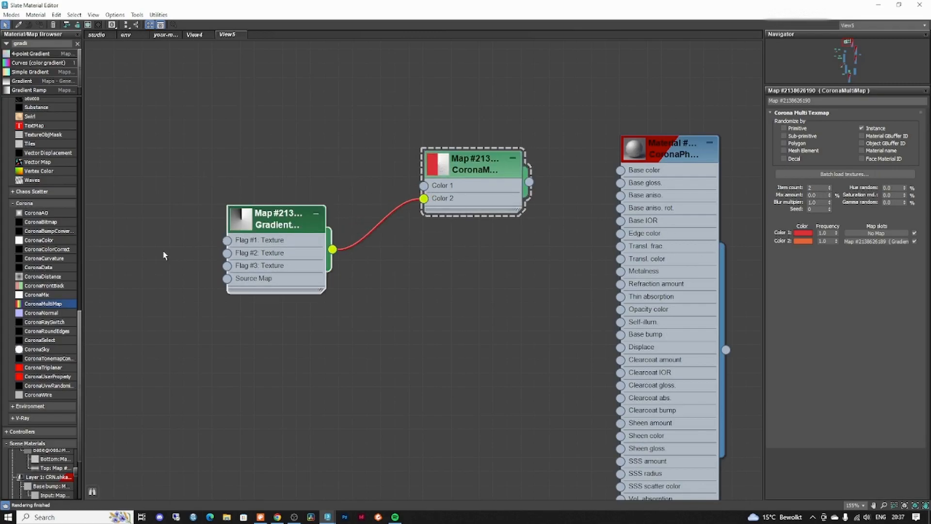
- Connect a white CoronaColor map to the CoronaMultiMap's Color 1 and the CoronaMultiMap to the material's base glossiness
left_click_drag(47, 241, 424, 183)
double_click(436, 162)
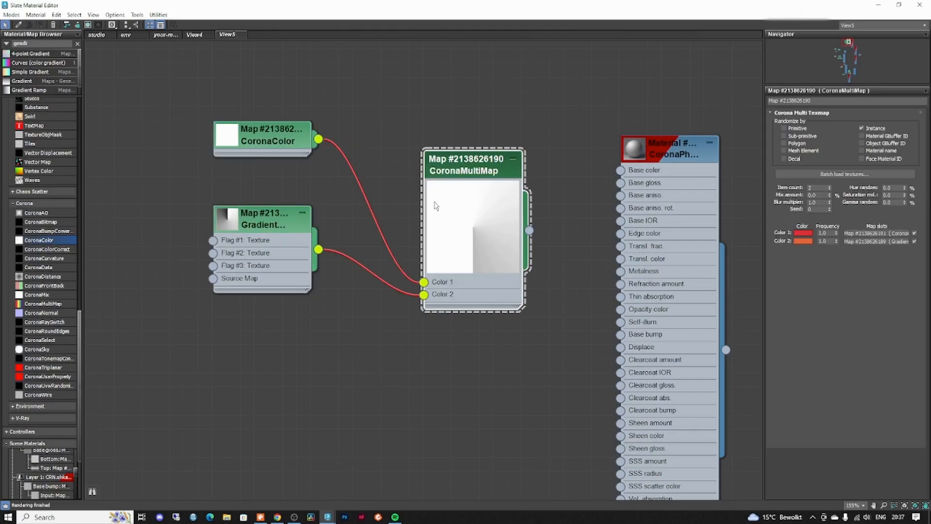
left_click_drag(488, 160, 460, 146)
left_click_drag(502, 217, 620, 183)
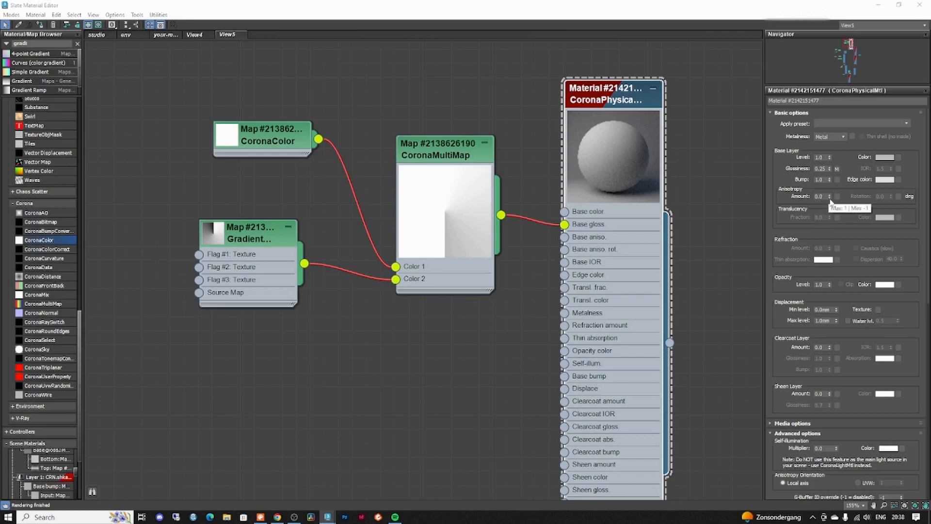
- Set the material's anisotropy amount to about -0.5 and plug the CoronaMultiMap into its anisotropy rotation as an instance
left_click_drag(830, 198, 832, 253)
left_click_drag(614, 98, 628, 99)
left_click_drag(501, 215, 899, 196)
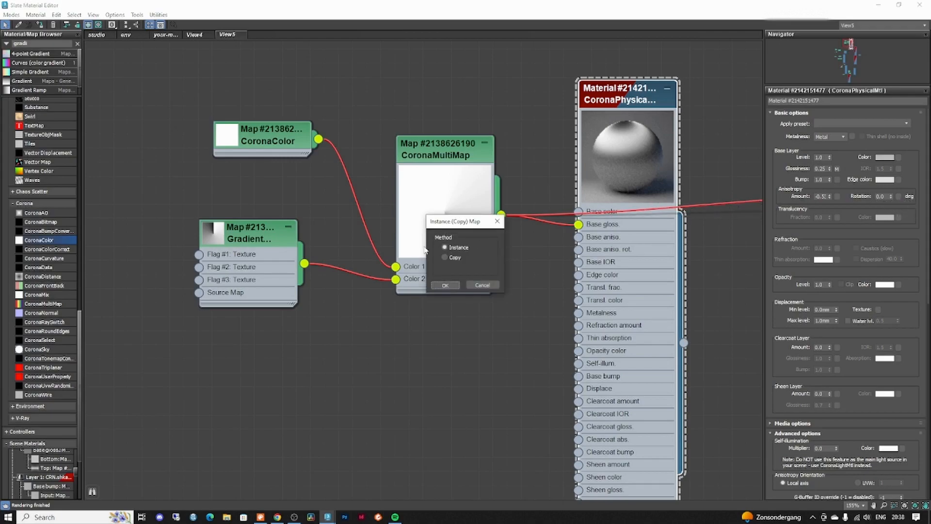
left_click(445, 286)
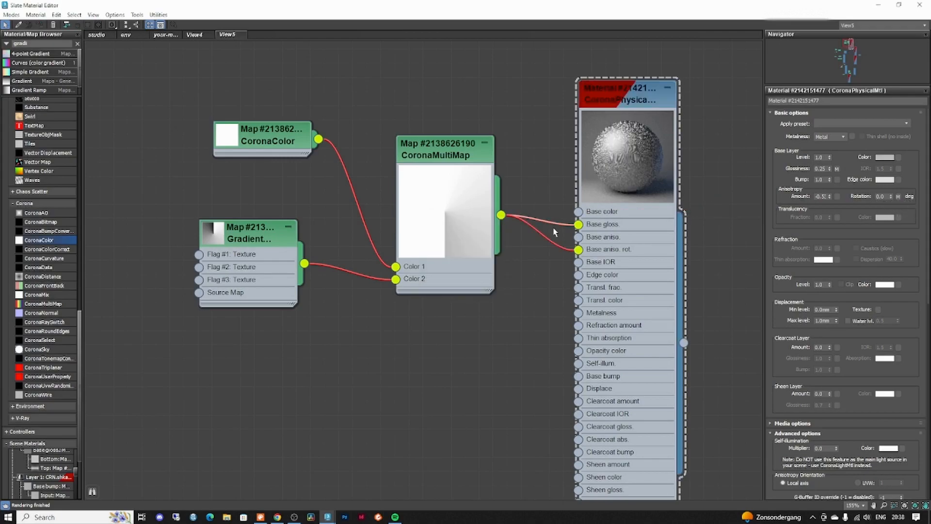
- Remove the CoronaMultiMap from the knob face material's base glossiness and connect the existing CoronaMix map there instead
left_click(558, 226)
key("Delete")
scroll(624, 110, "down", 8)
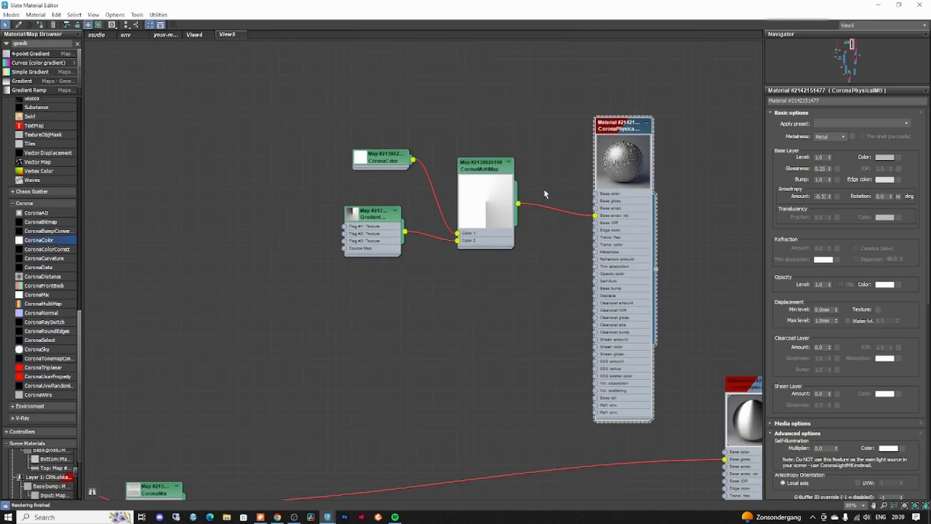
scroll(591, 168, "up", 6)
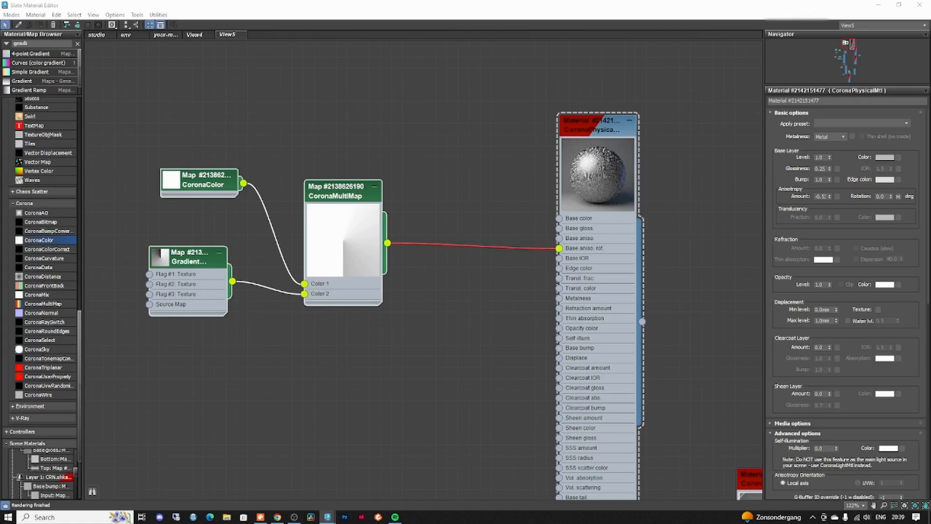
scroll(413, 251, "down", 6)
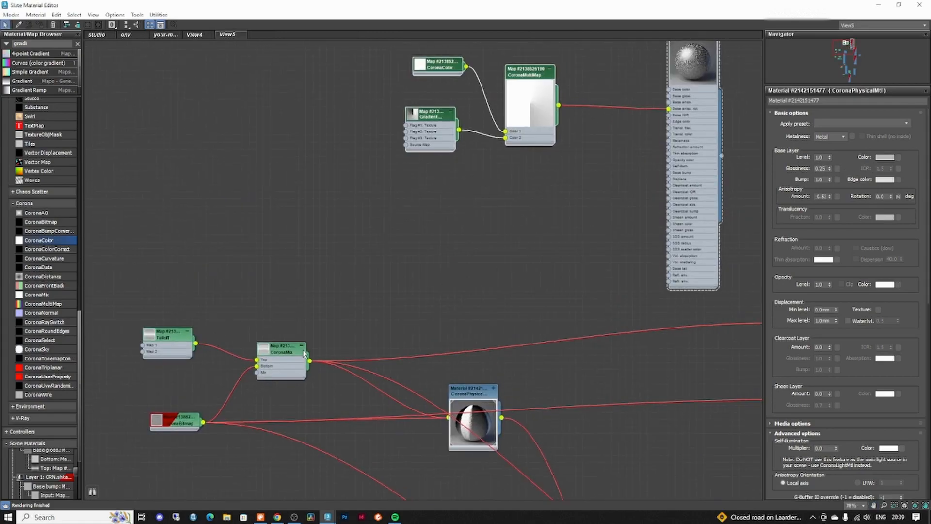
left_click_drag(411, 398, 422, 397)
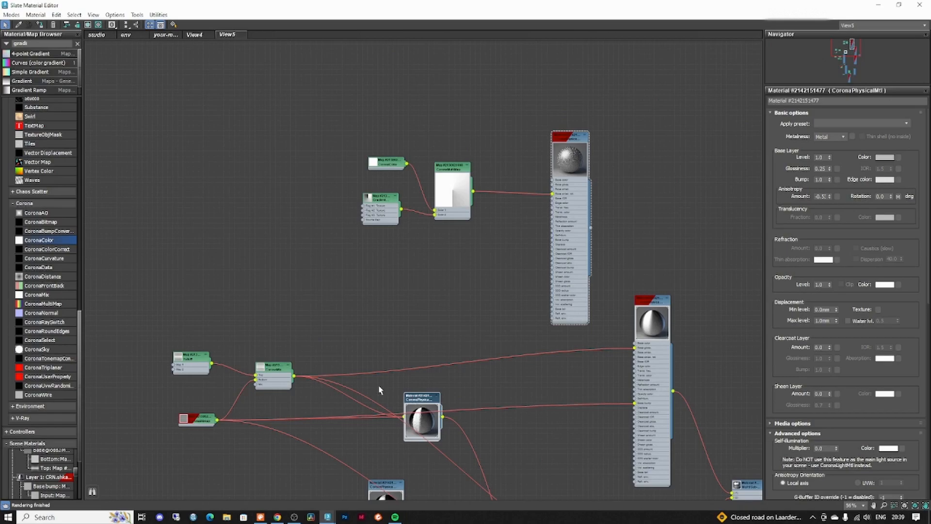
left_click_drag(294, 376, 552, 186)
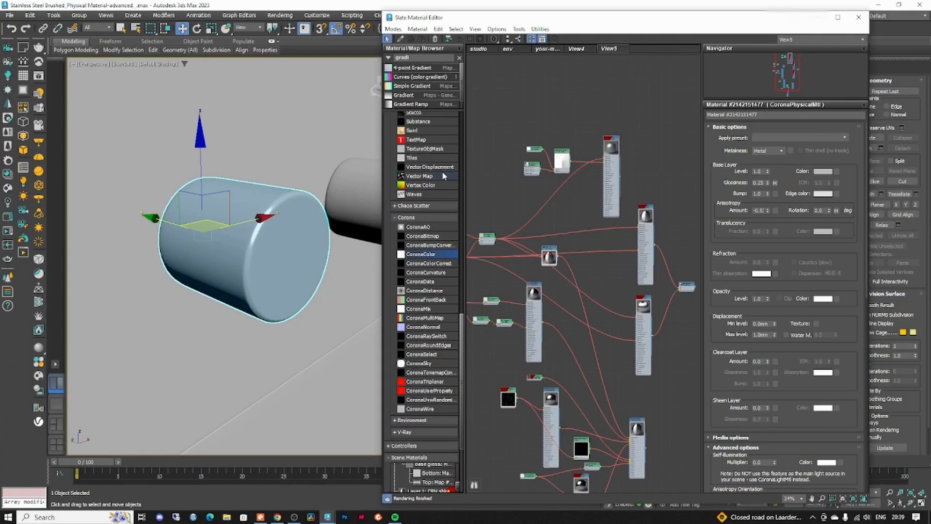
- Clear the map search, add a Multi/Sub-Object material and connect the knob face material to its sub-material 2
key("BackSpace")
key("BackSpace")
key("BackSpace")
key("BackSpace")
key("BackSpace")
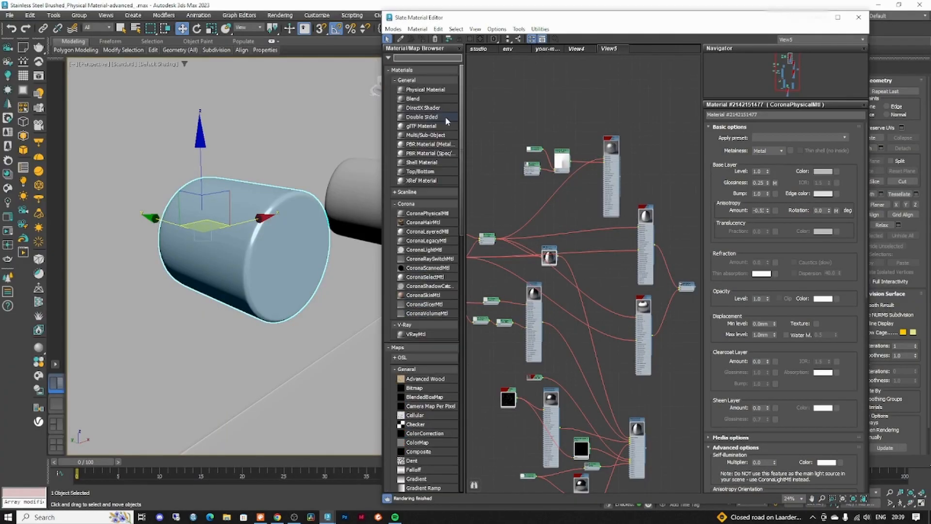
left_click_drag(433, 136, 660, 156)
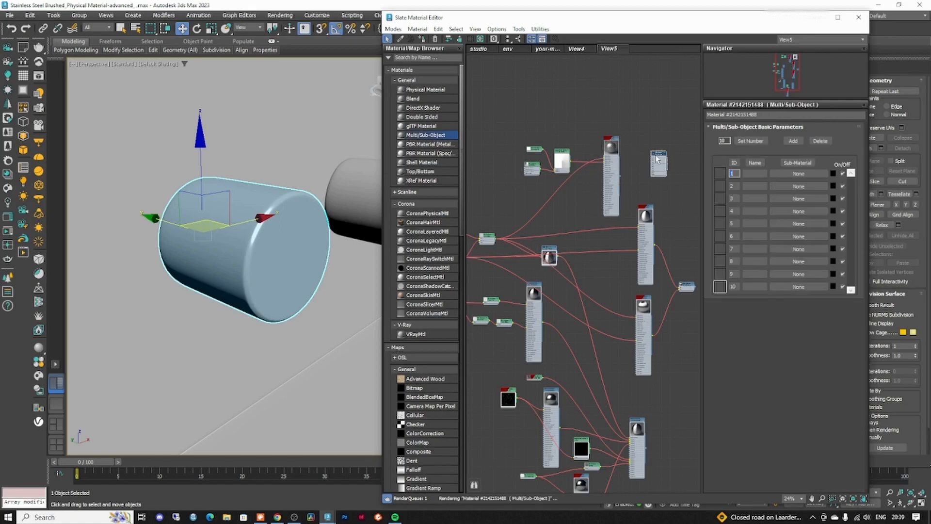
scroll(650, 160, "up", 5)
left_click_drag(567, 214, 657, 163)
- Connect the existing brushed steel CoronaPhysicalMtl, fed by the CoronaMix map, to sub-material 1 of the Multi/Sub-Object
scroll(639, 186, "down", 5)
scroll(603, 222, "up", 2)
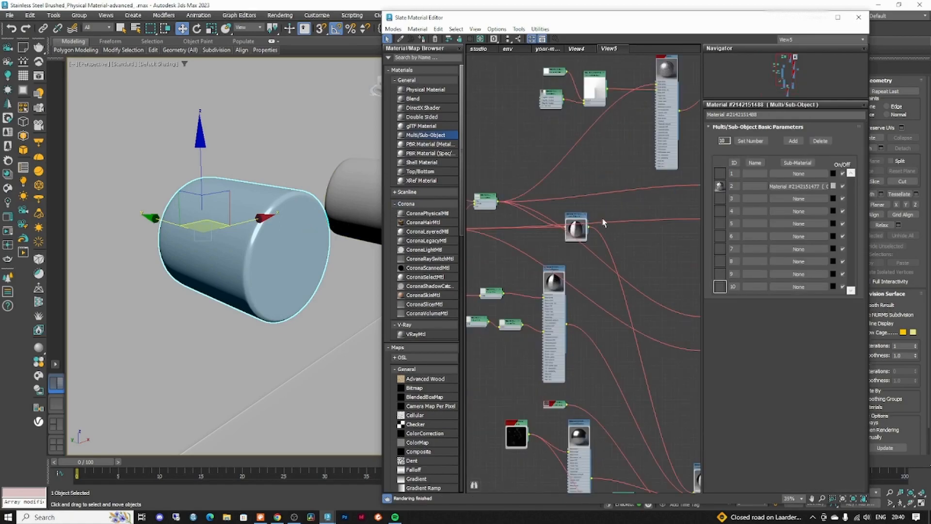
scroll(586, 245, "up", 2)
scroll(565, 272, "up", 1)
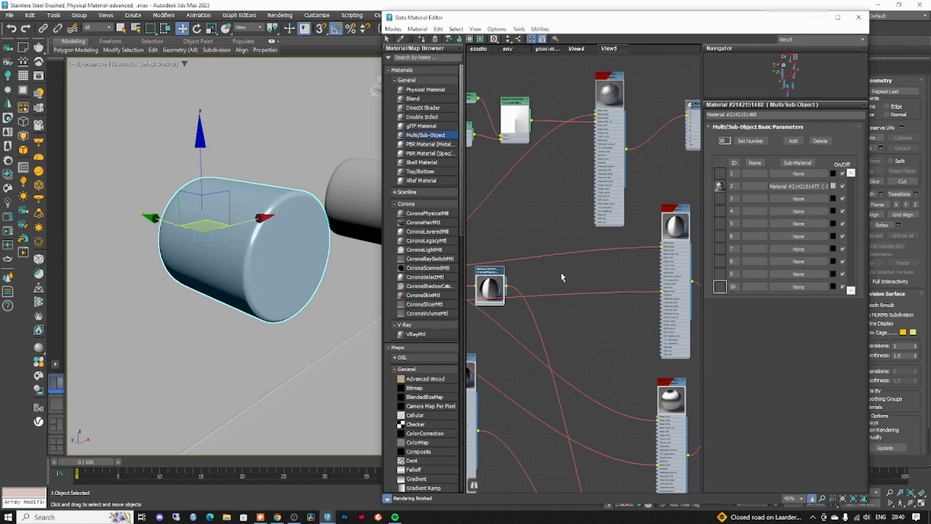
scroll(561, 275, "down", 2)
left_click_drag(519, 284, 654, 154)
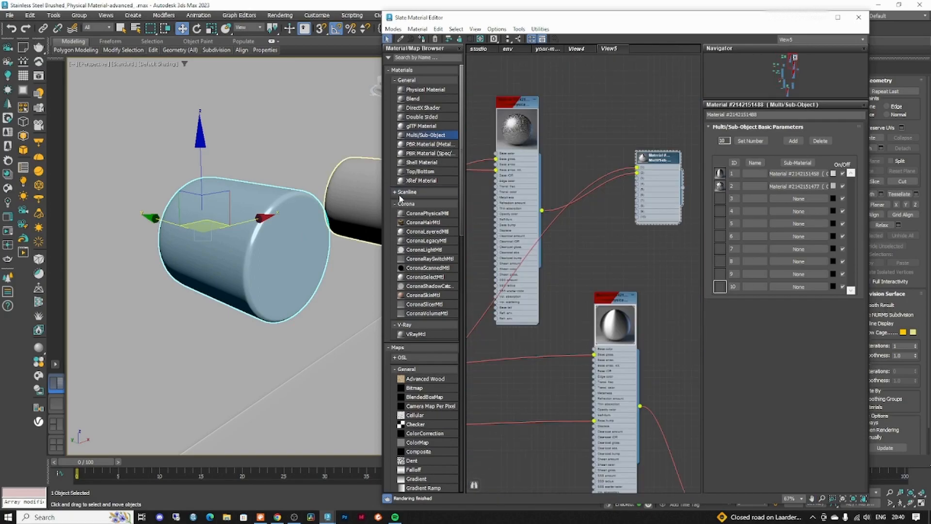
- Assign the Multi/Sub-Object material to both knobs and check their end faces up close in the interactive render
left_click(376, 183, "ctrl")
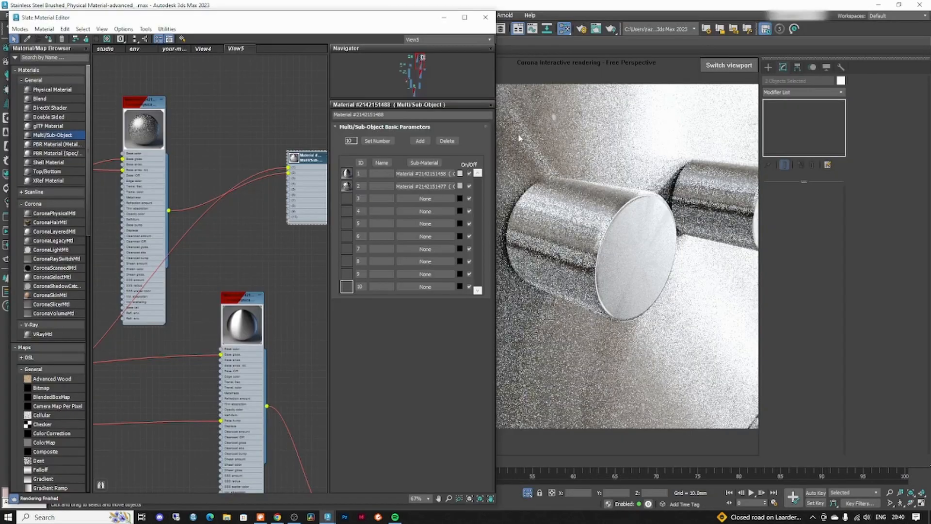
left_click(442, 19)
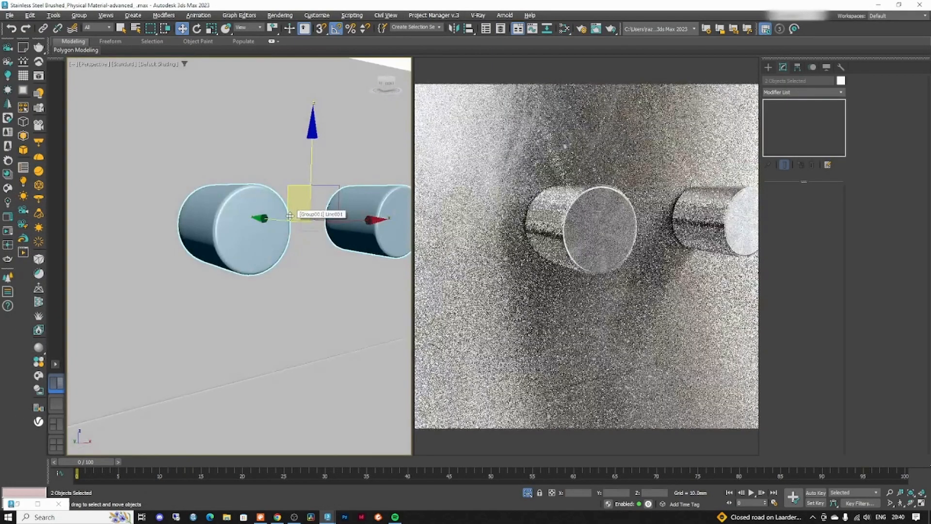
scroll(290, 215, "up", 3)
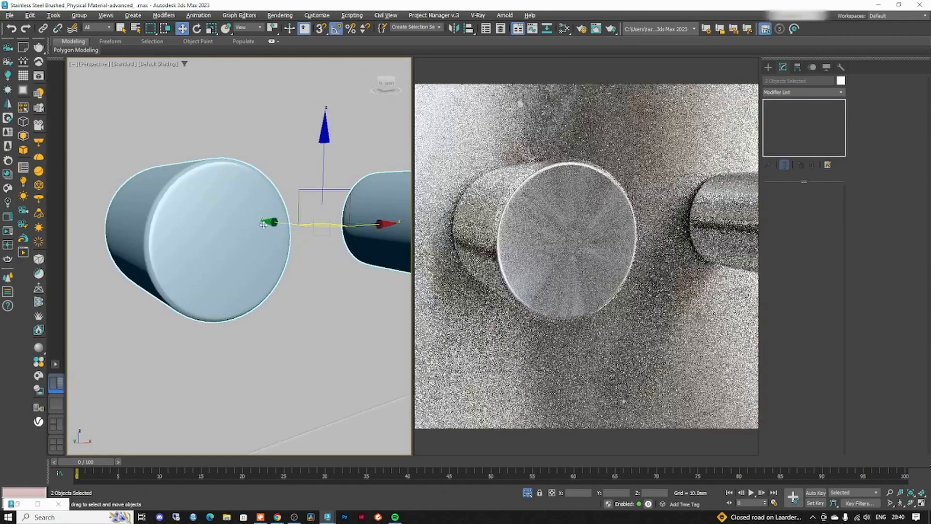
scroll(207, 224, "down", 2)
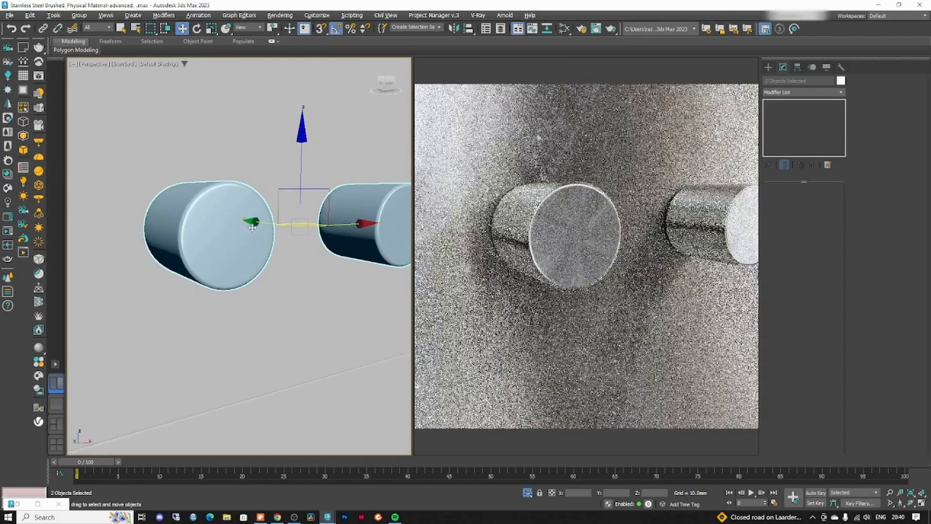
- Insert a Color Correction map between the Gradient Ramp and the CoronaMultiMap and switch its lightness mode to Advanced
key("m")
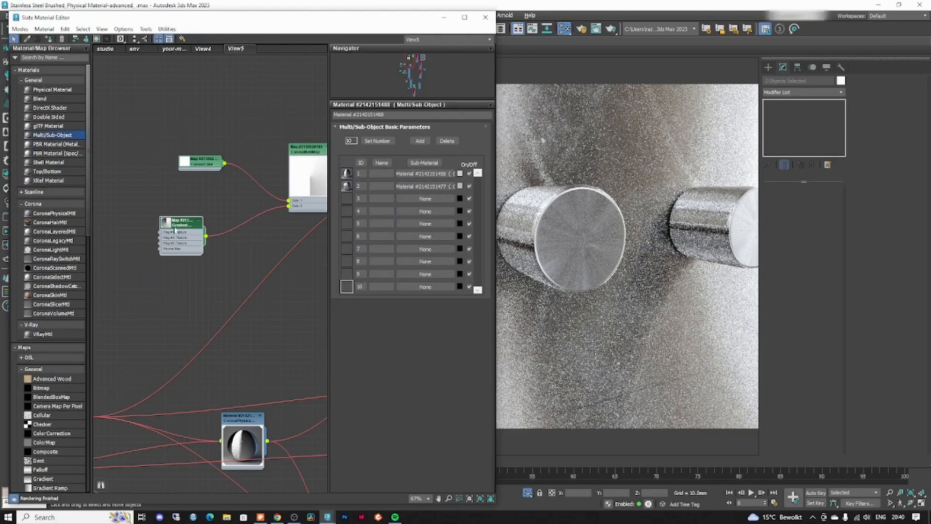
middle_click_drag(261, 208, 187, 226)
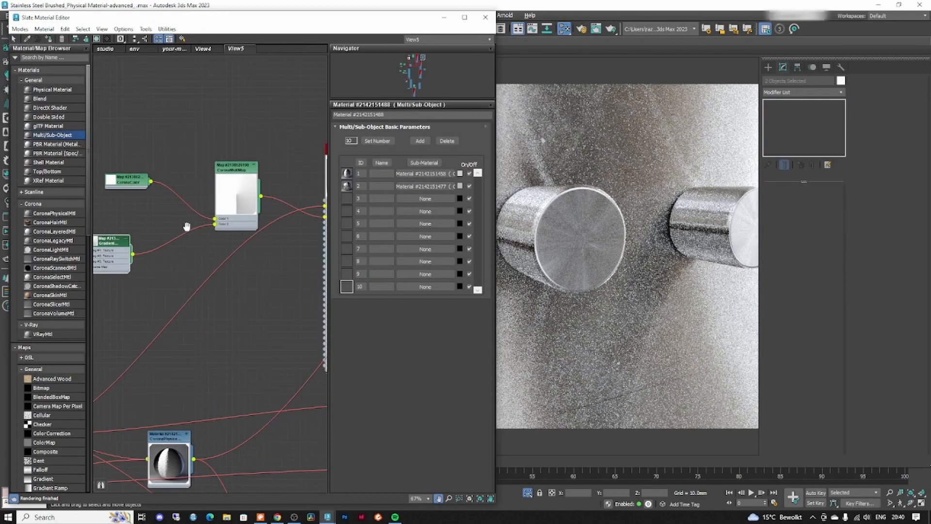
scroll(184, 226, "up", 1)
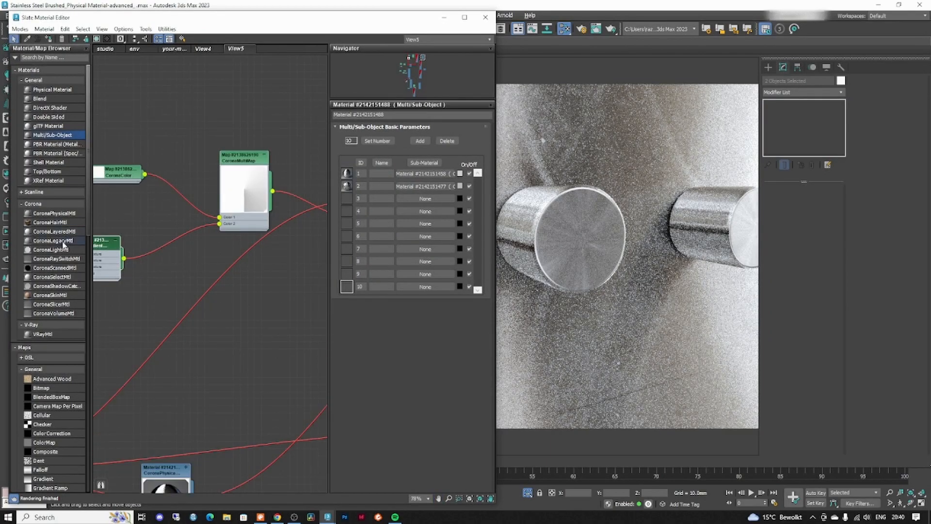
scroll(48, 226, "down", 3)
scroll(47, 226, "down", 2)
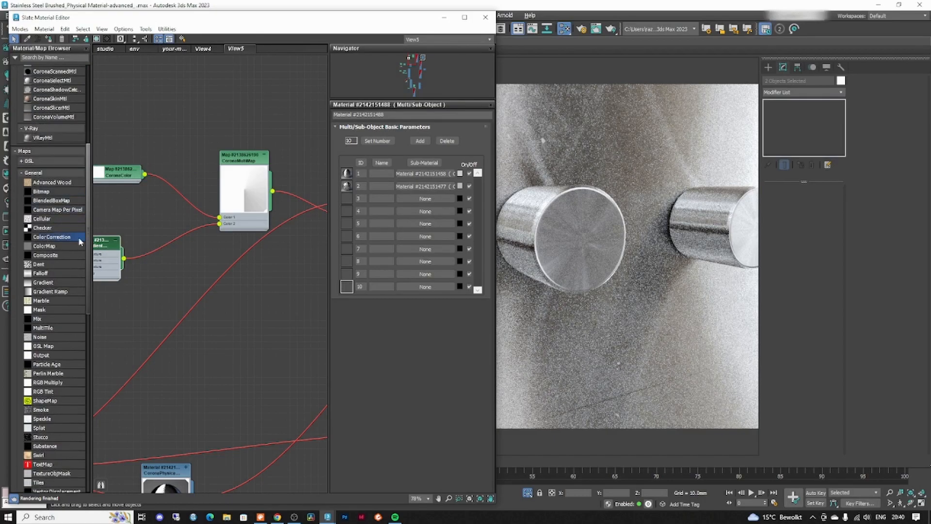
left_click_drag(89, 241, 173, 235)
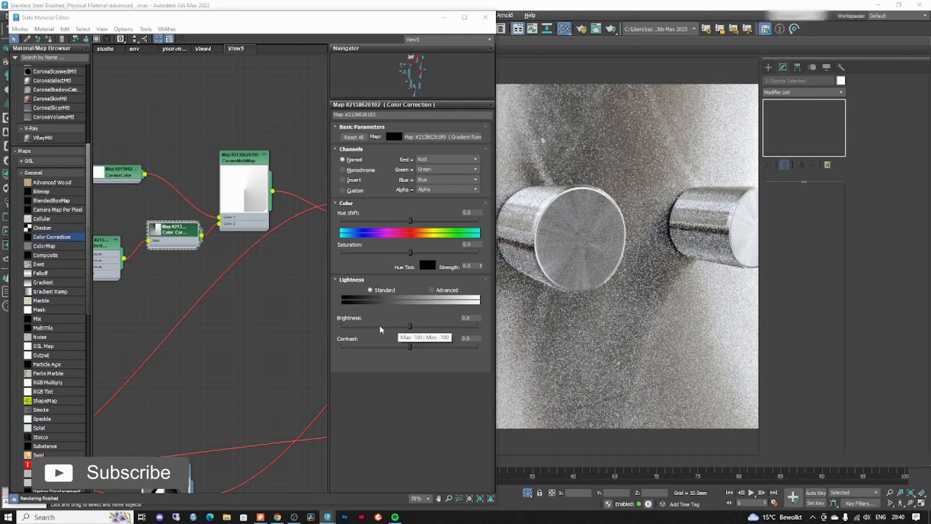
left_click(431, 290)
double_click(406, 325)
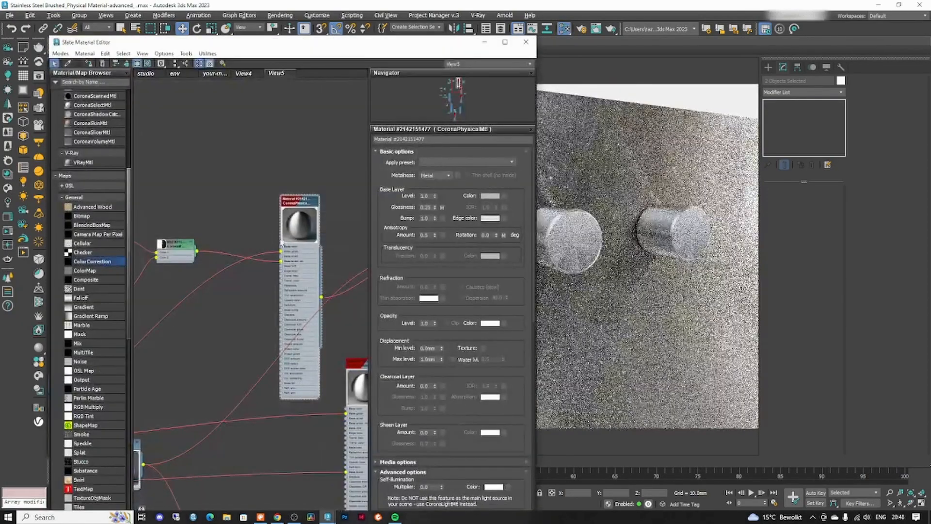
- Set the knob face material's base color to a neutral grey with red, green and blue at 72
left_click(490, 196)
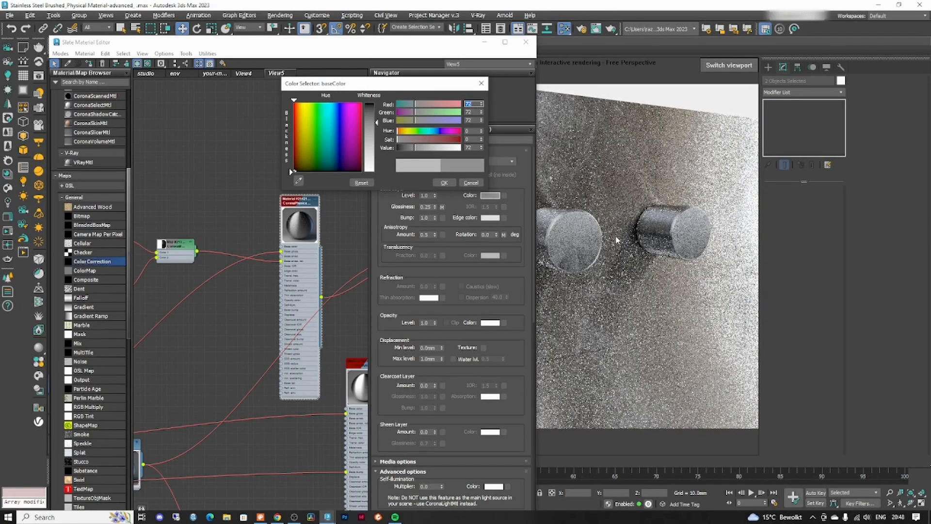
left_click(445, 182)
left_click_drag(327, 44, 251, 42)
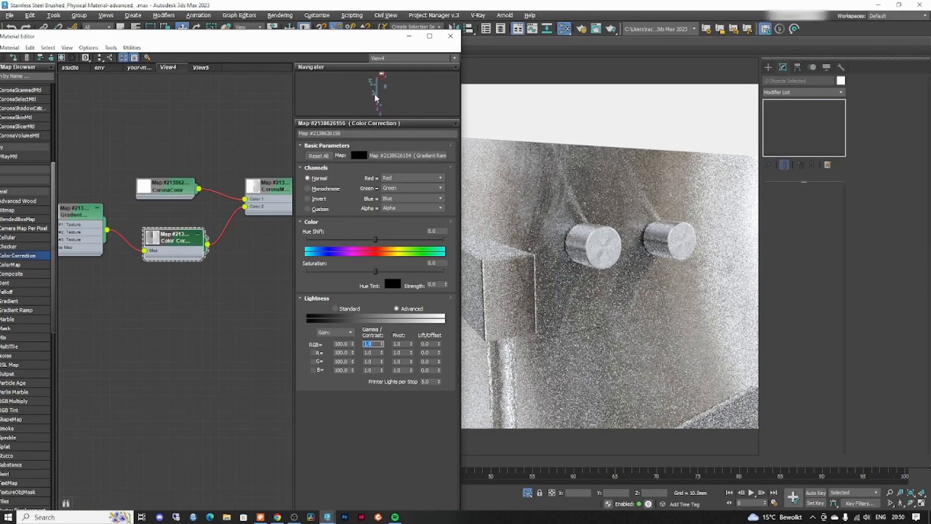
- Try an RGB gamma/contrast of 0.2 in the gradient's Color Correction, then lower it to 0.1, judging the knob face up close
left_click(409, 38)
scroll(285, 229, "up", 5)
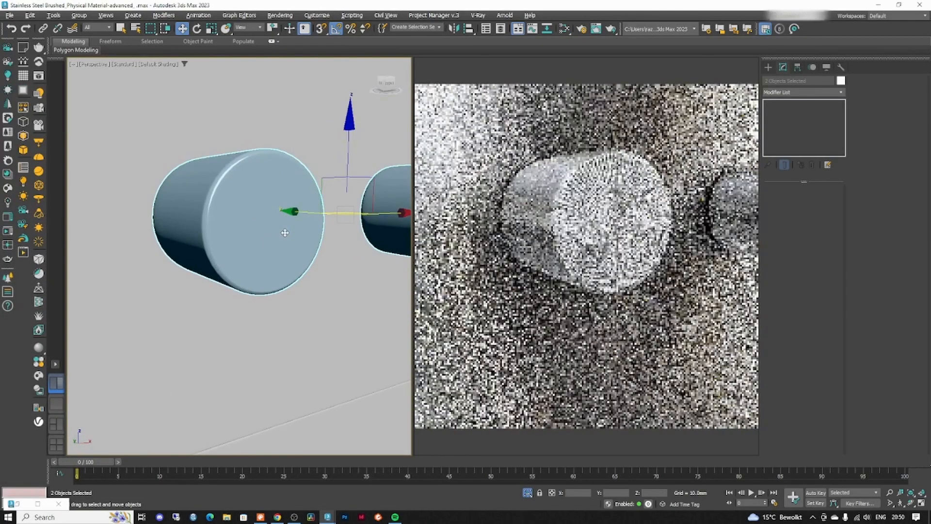
scroll(287, 187, "up", 3)
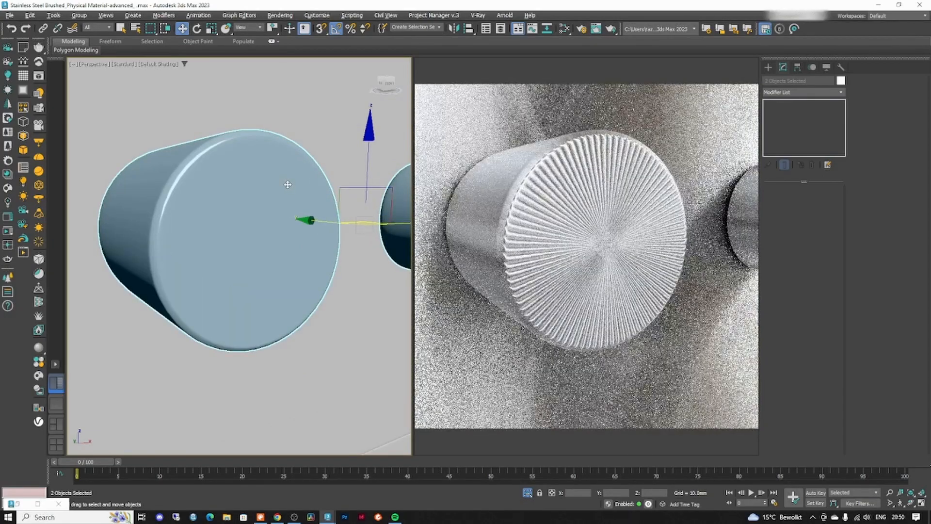
key("m")
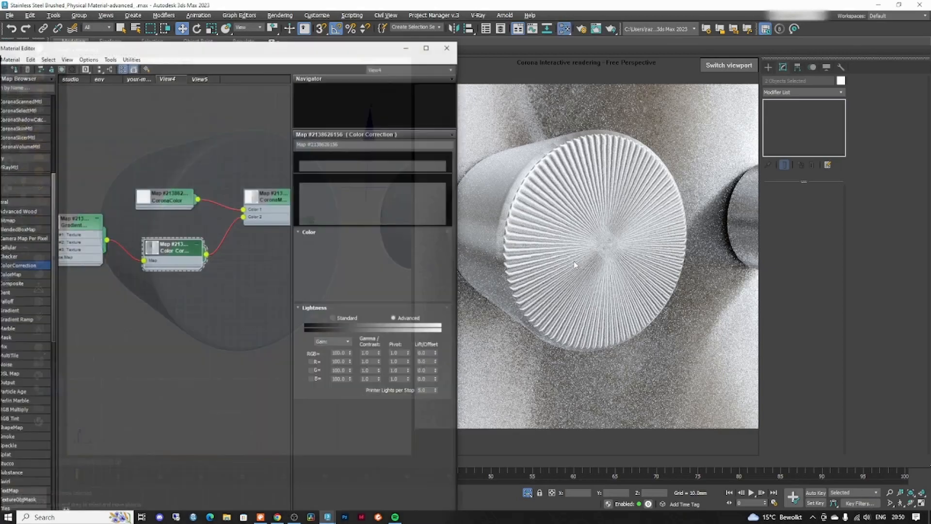
double_click(371, 343)
type(".2")
key("Return")
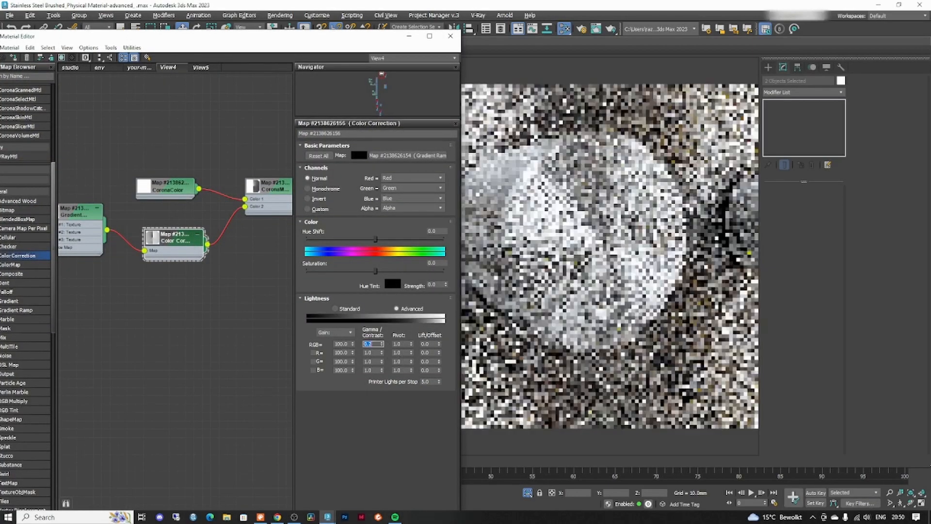
type(".1")
key("Return")
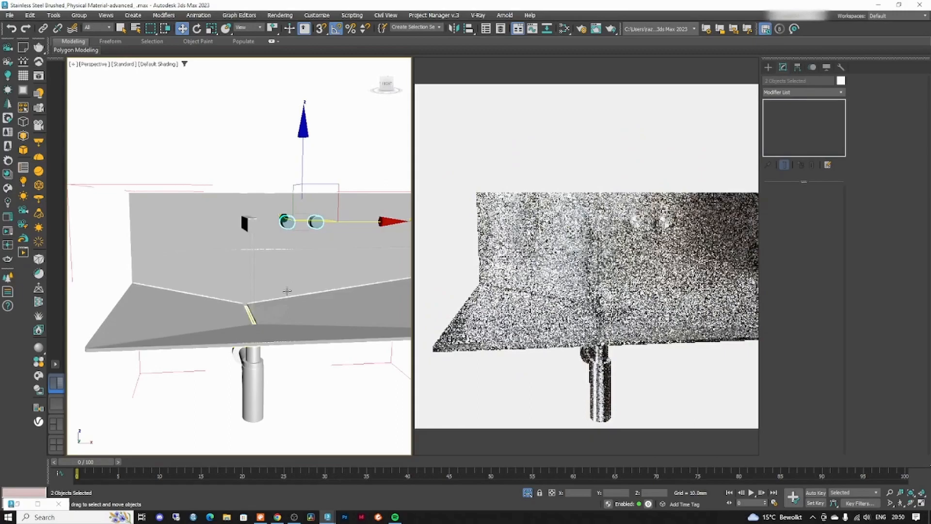
- Examine the sink, drain trap and knobs from several angles in the interactive render
middle_click_drag(284, 291, 251, 292)
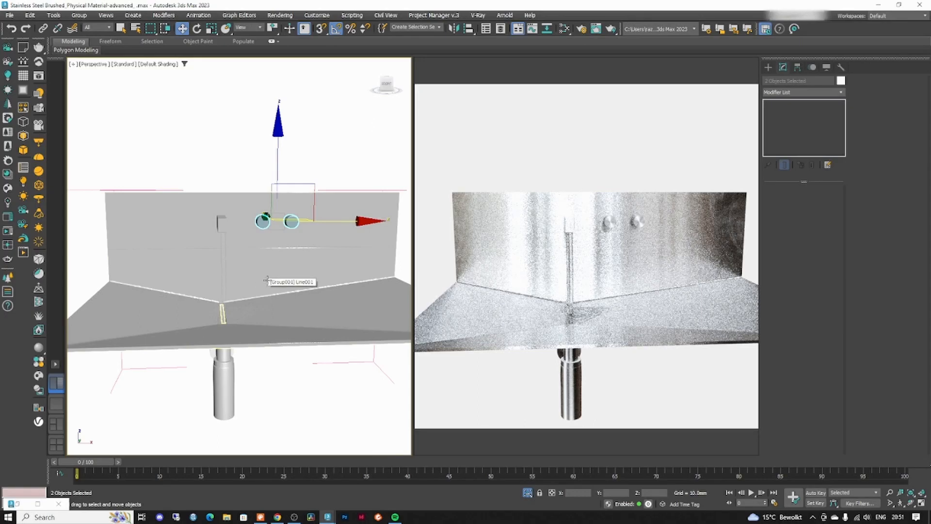
middle_click_drag(238, 280, 253, 286, "alt")
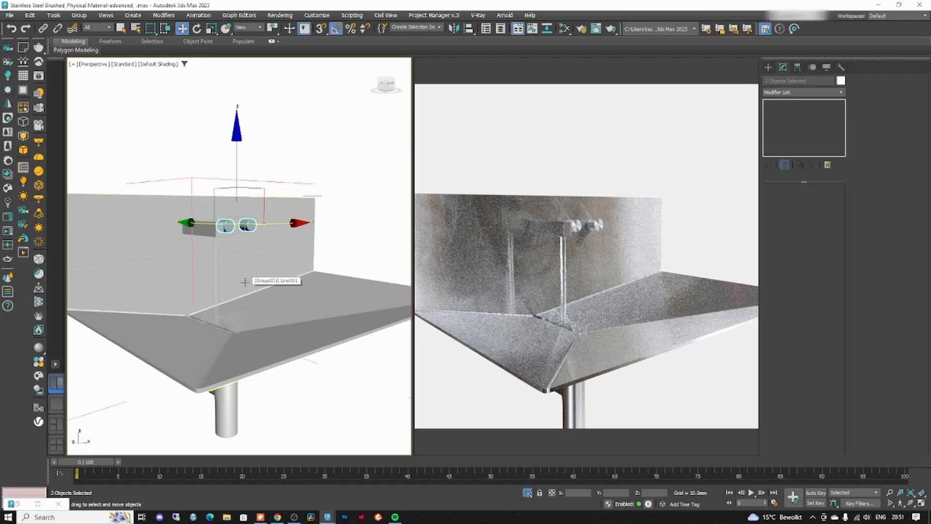
middle_click_drag(245, 282, 241, 287, "alt")
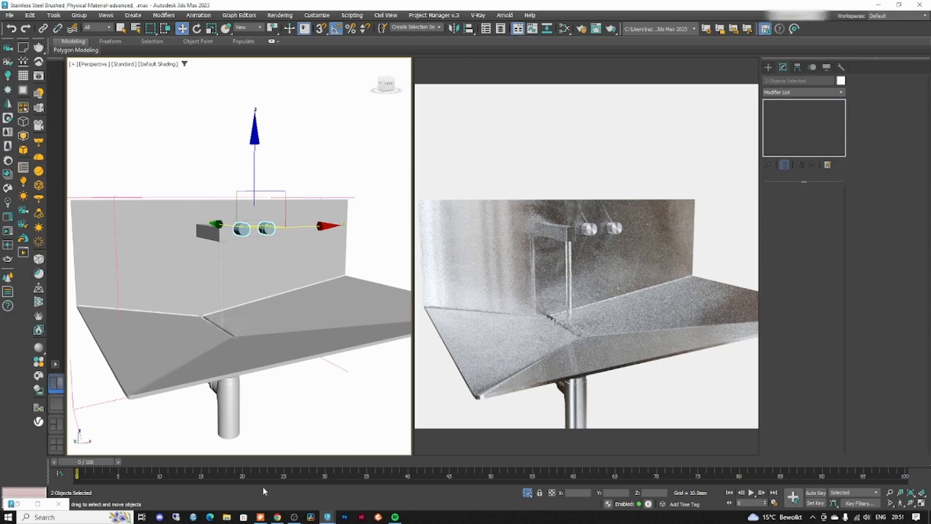
mouse_move(218, 329)
middle_mouse_down("alt")
mouse_move(277, 334)
mouse_move(233, 329)
middle_mouse_up("alt")
middle_click_drag(234, 330, 244, 333)
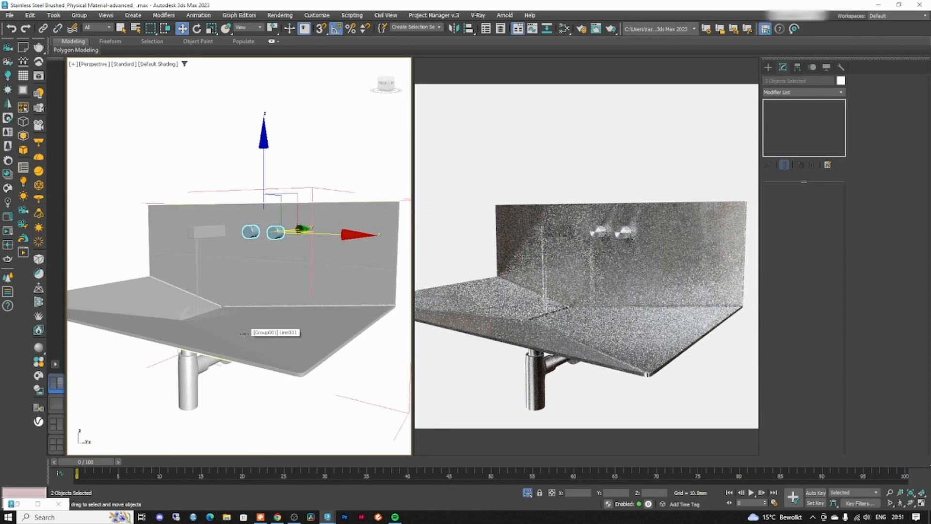